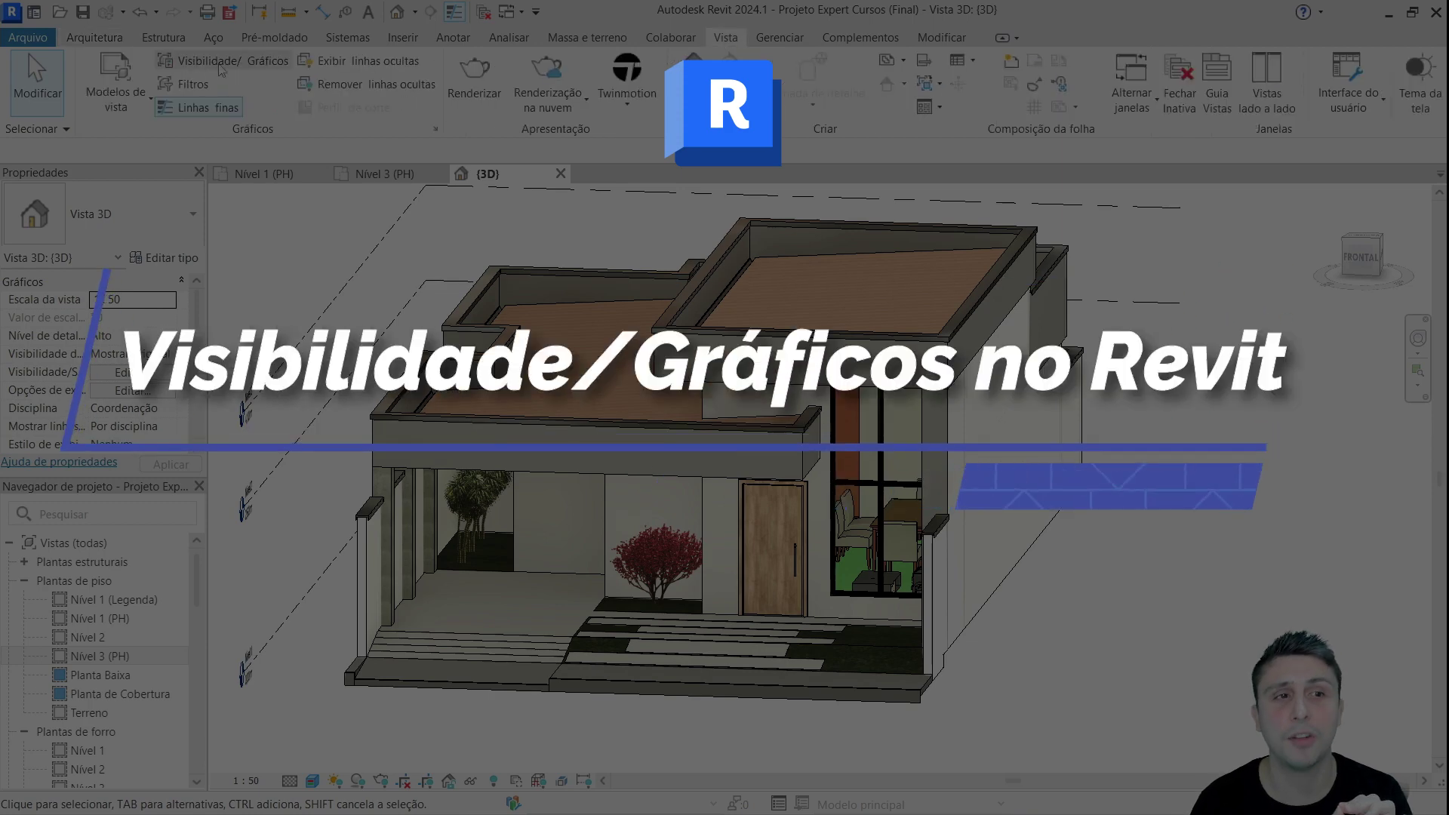
Step: Review the 3D view's annotation, analytical and imported category lists in Visibility/Graphics, closing without changes
left_click(221, 66)
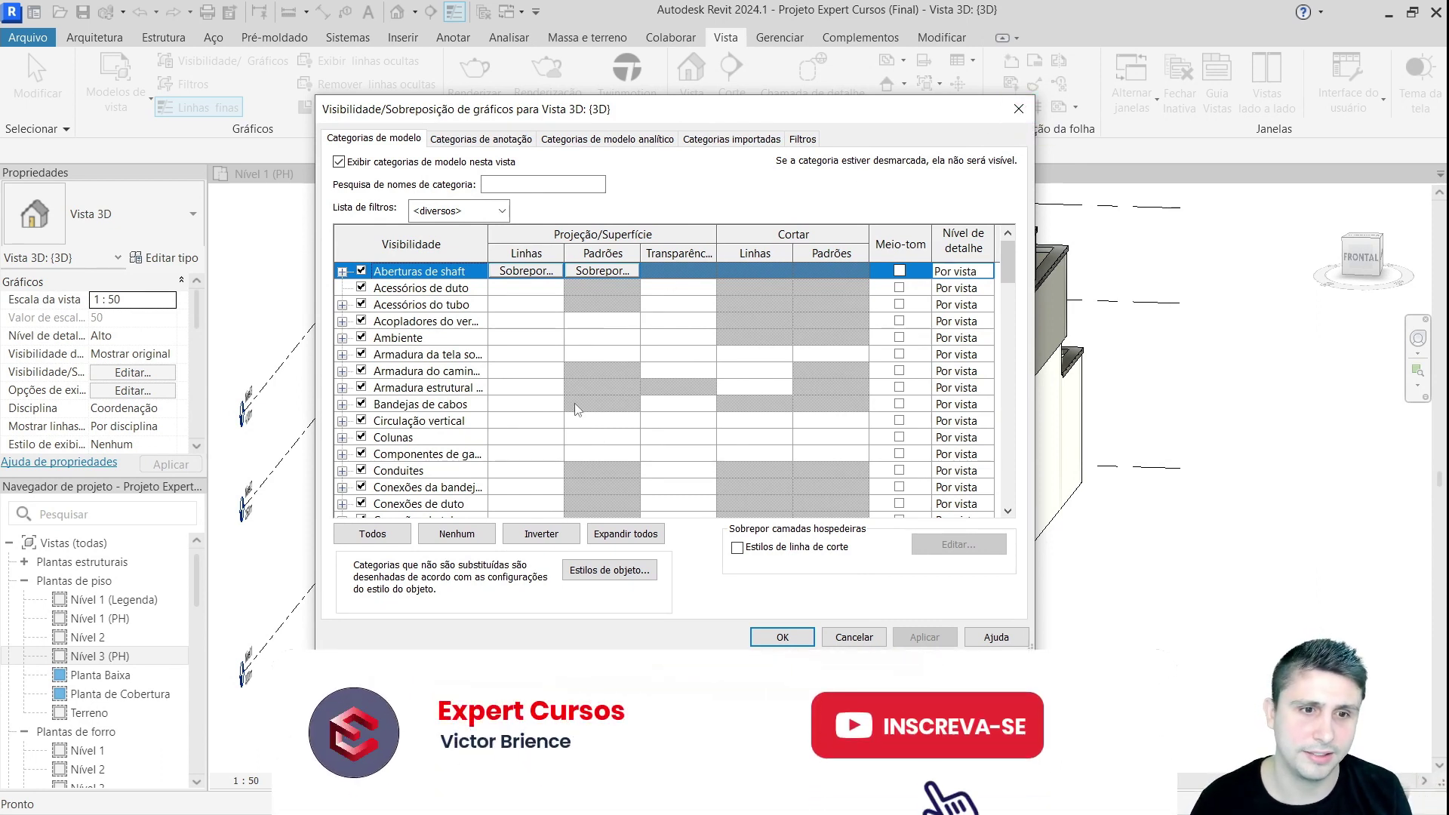
scroll(569, 409, "down", 1)
scroll(565, 411, "down", 1)
scroll(560, 414, "down", 1)
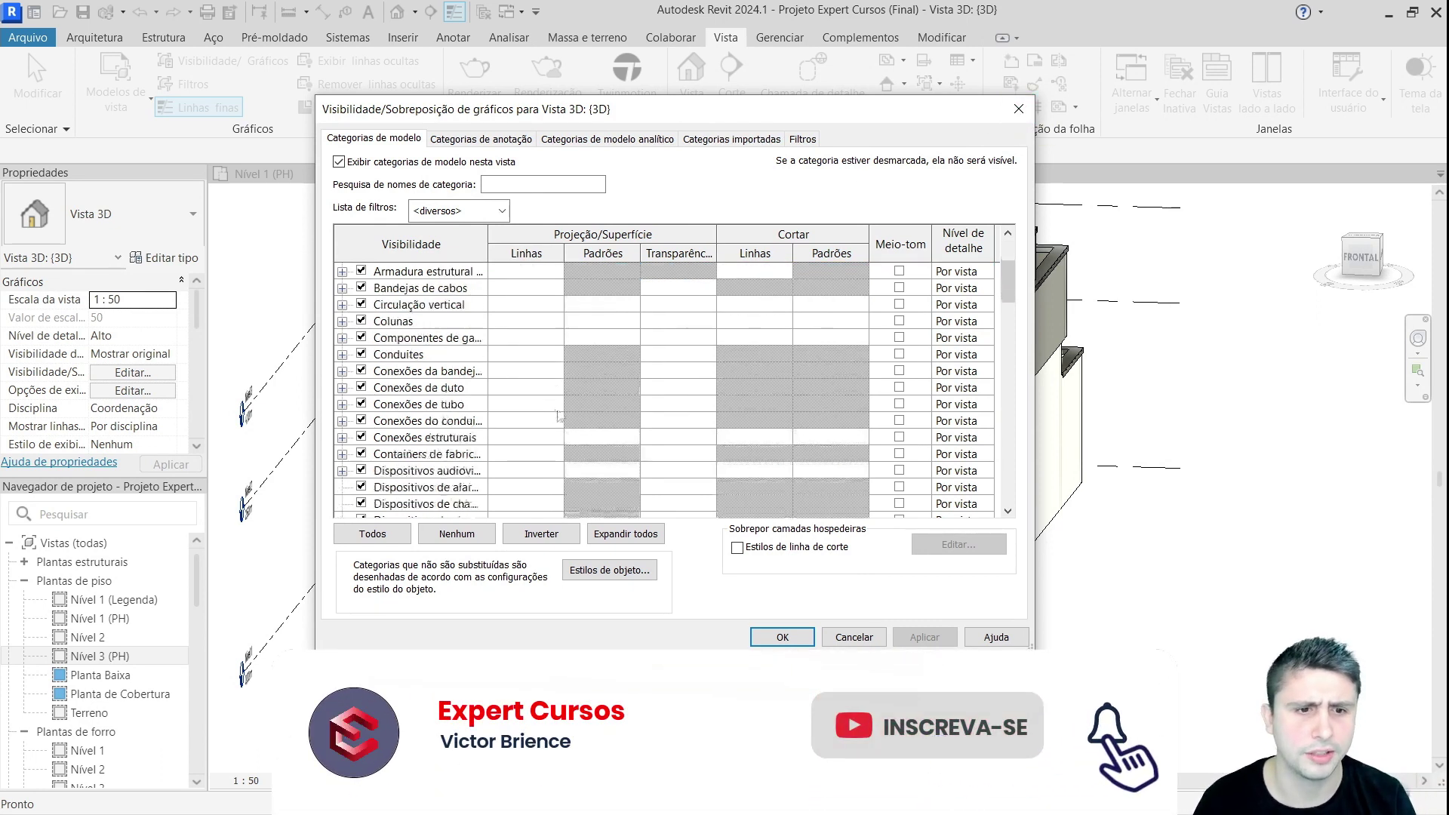
scroll(559, 415, "down", 2)
scroll(565, 412, "down", 1)
scroll(573, 411, "down", 1)
scroll(592, 388, "down", 1)
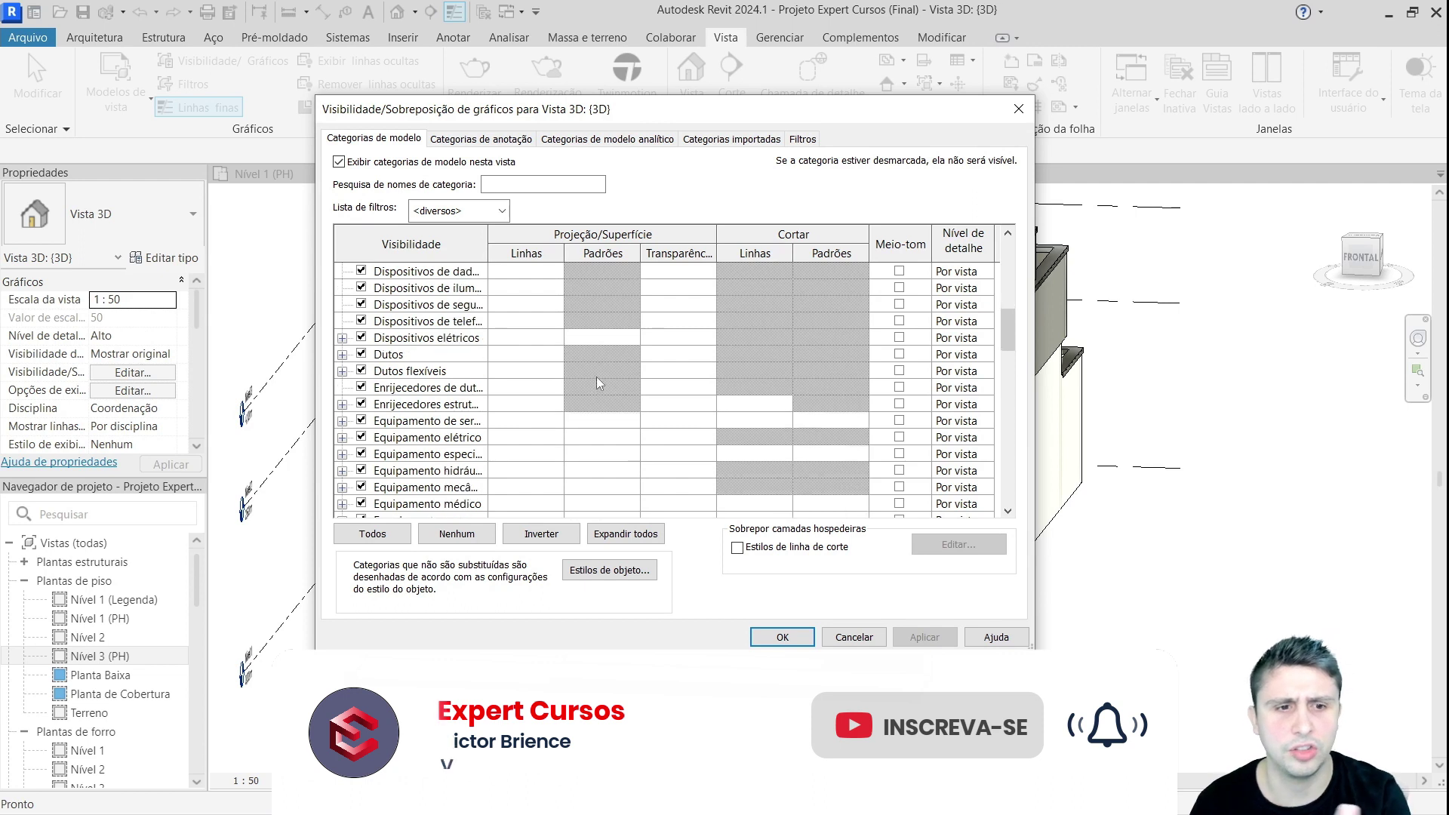
scroll(596, 381, "down", 2)
scroll(592, 376, "down", 1)
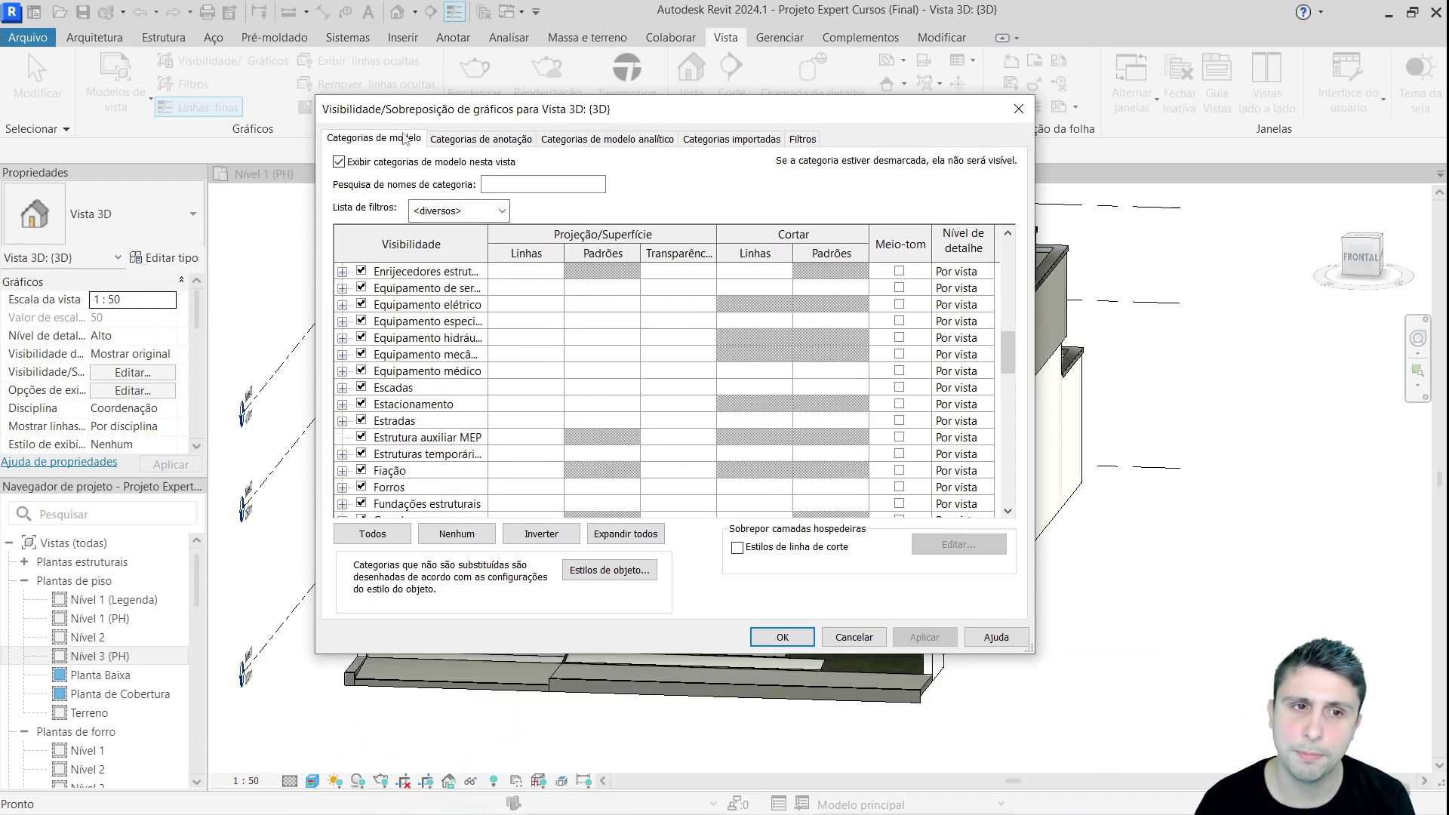
left_click(455, 141)
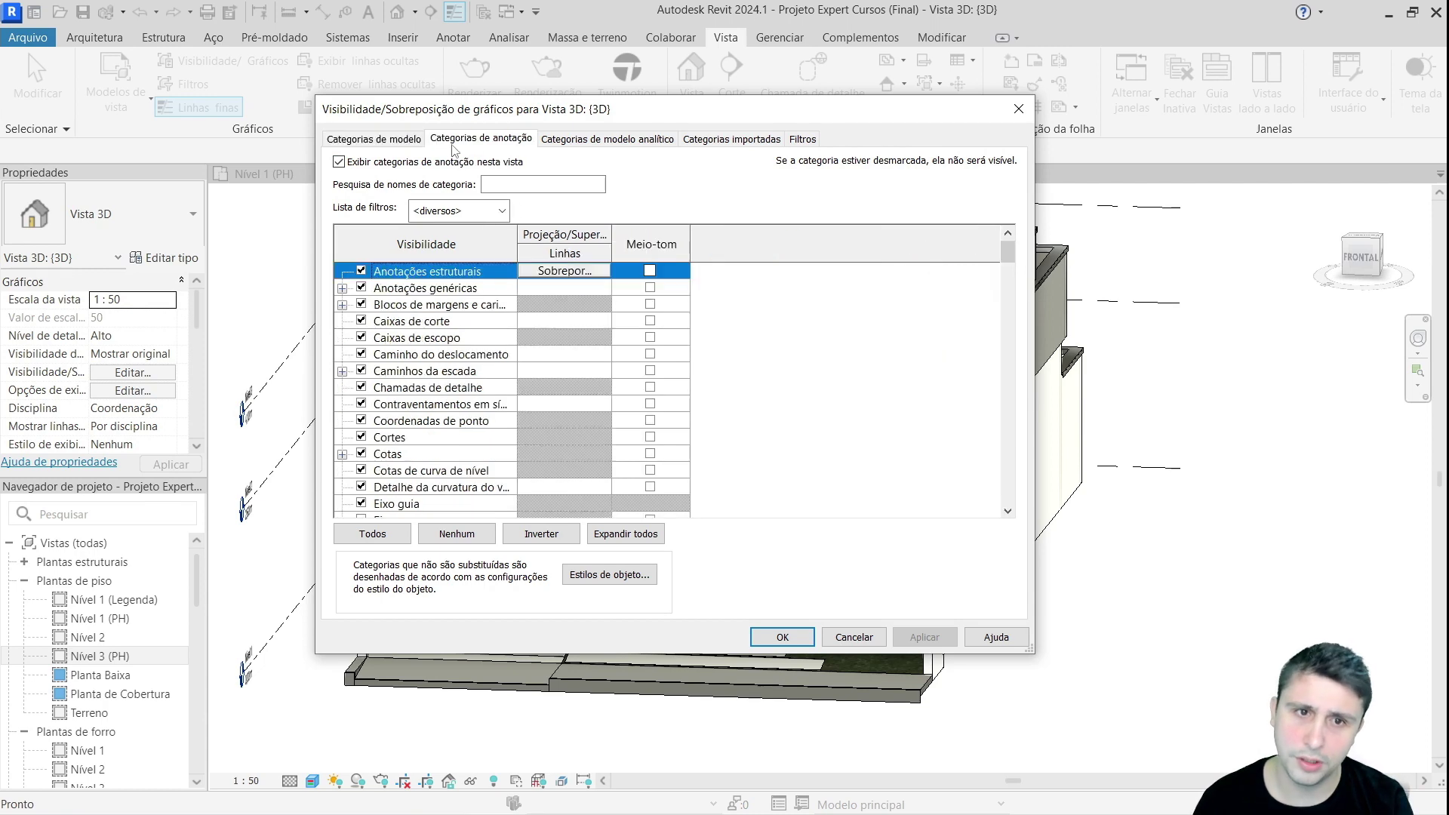
left_click(589, 144)
left_click(702, 143)
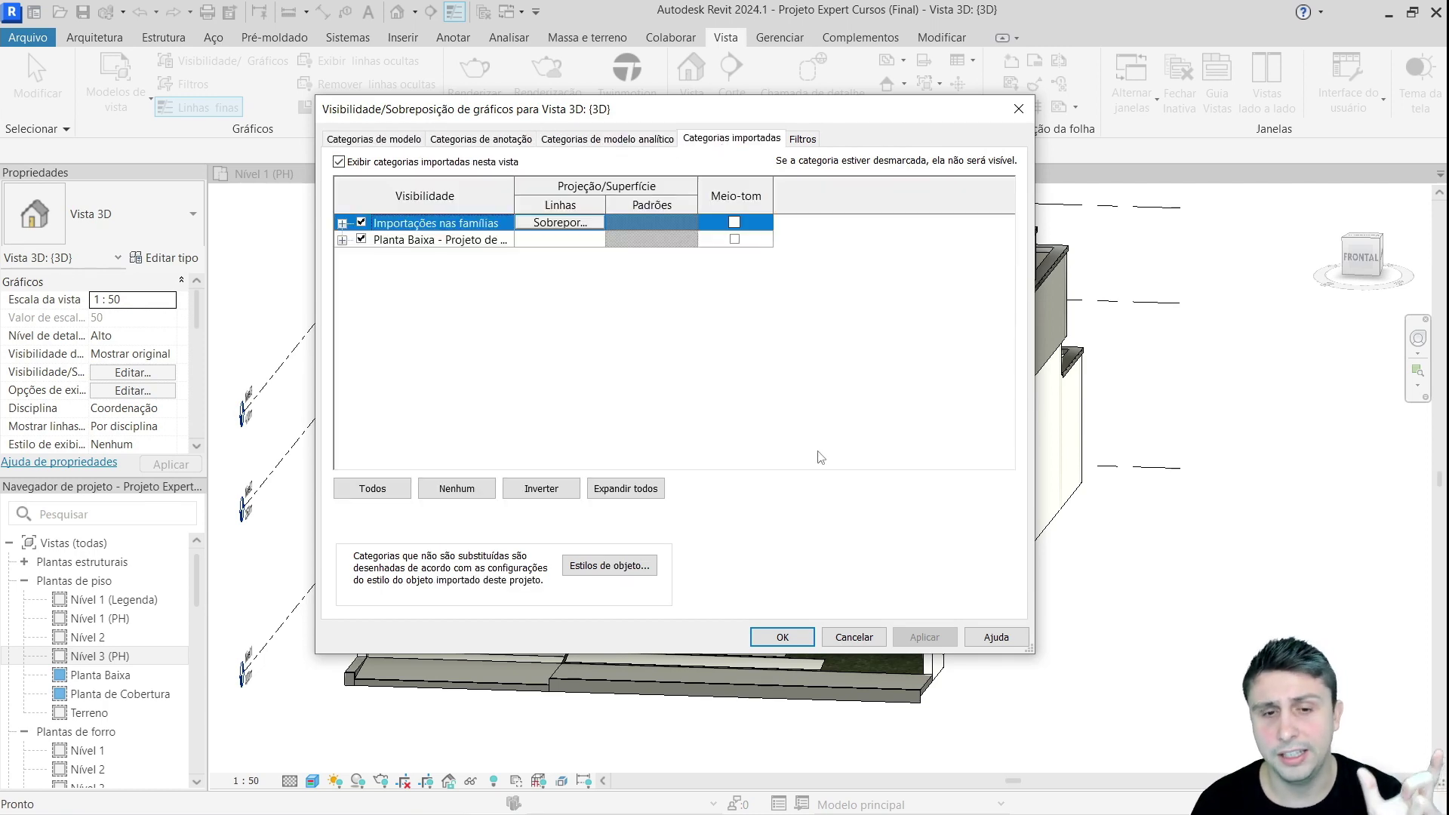
left_click(843, 638)
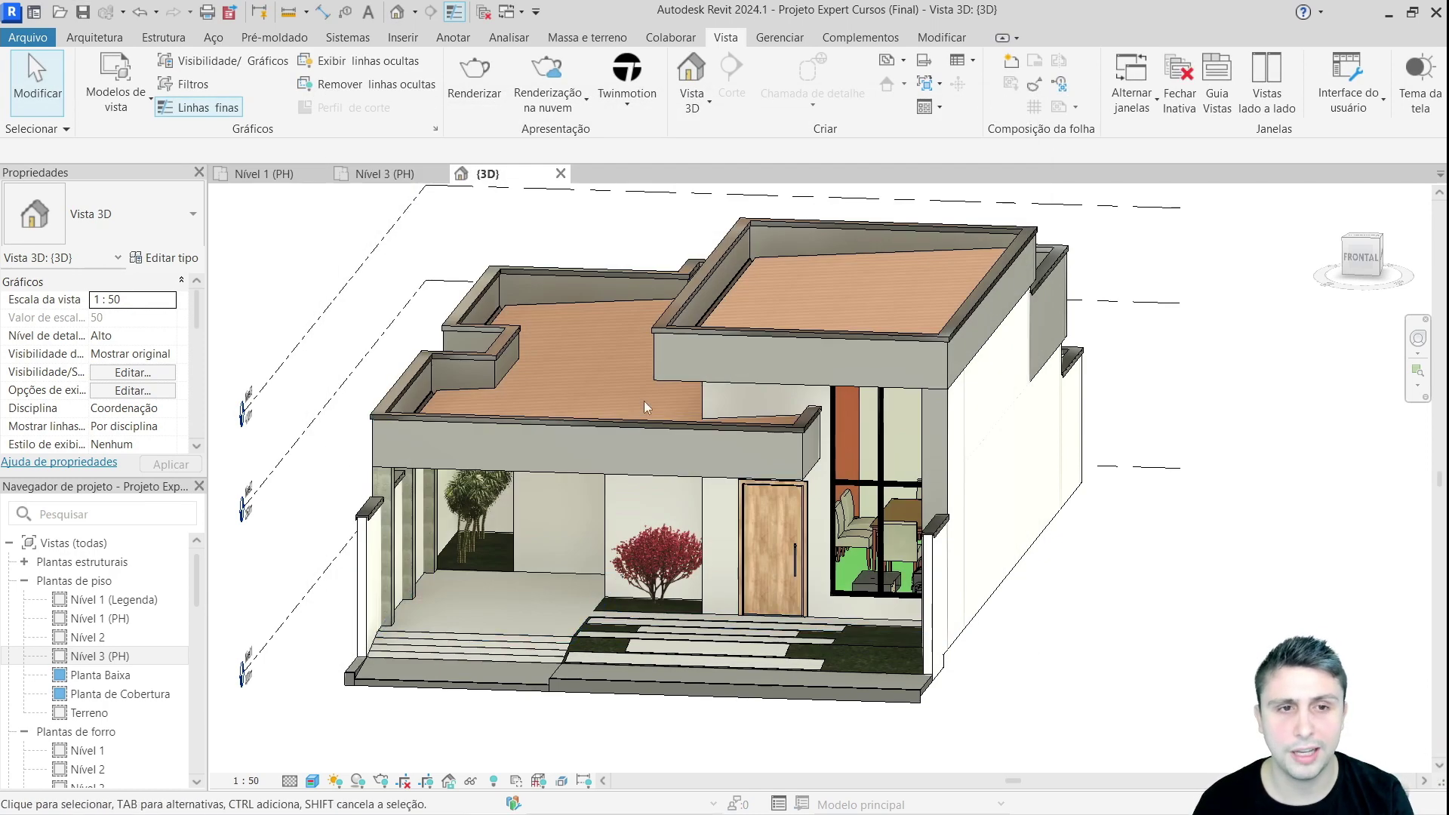
Step: Pan the 3D house view, then flip between the Nível 1 (PH), Nível 3 (PH) and {3D} views
middle_click_drag(582, 256, 596, 285)
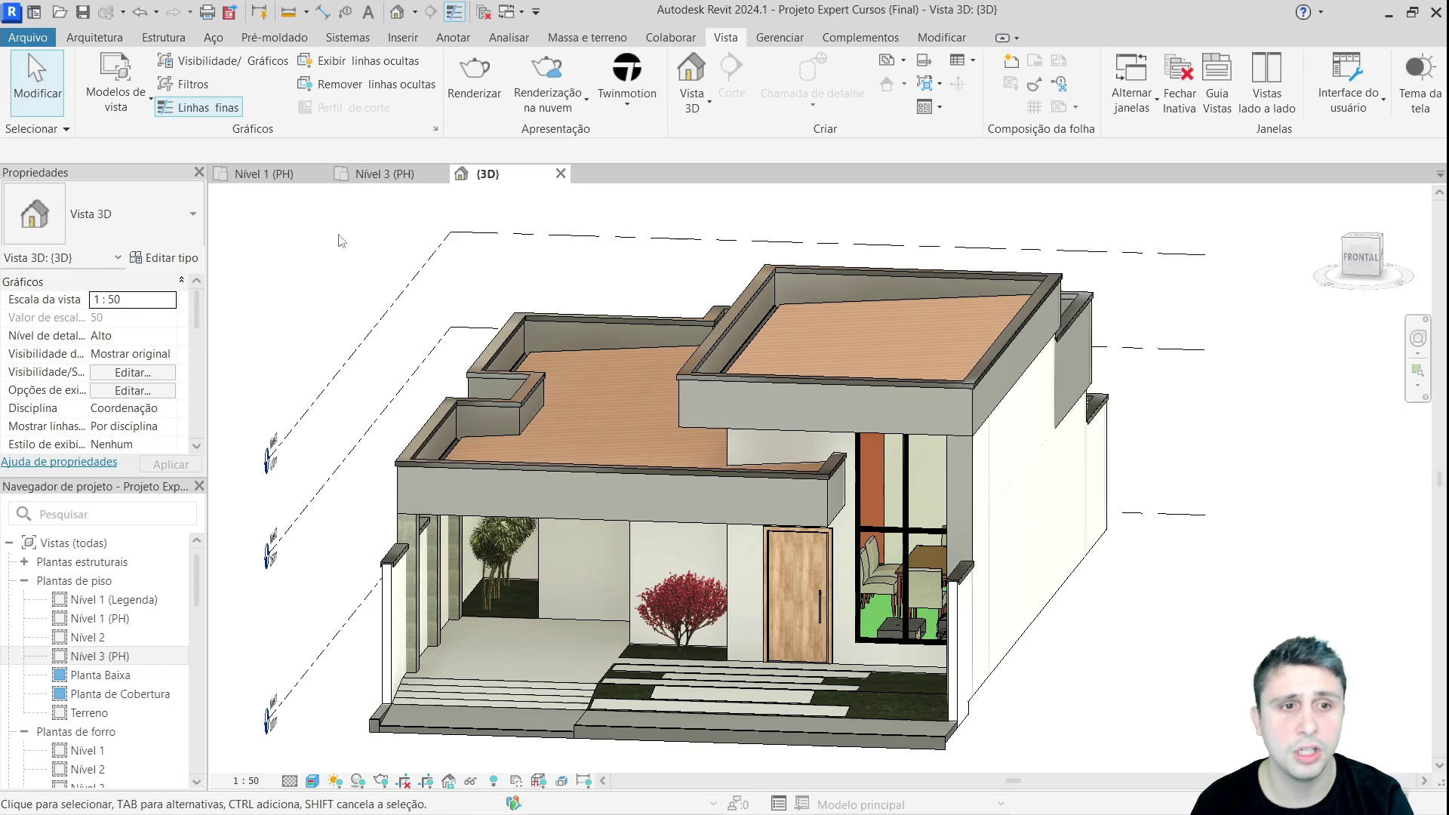
left_click(272, 181)
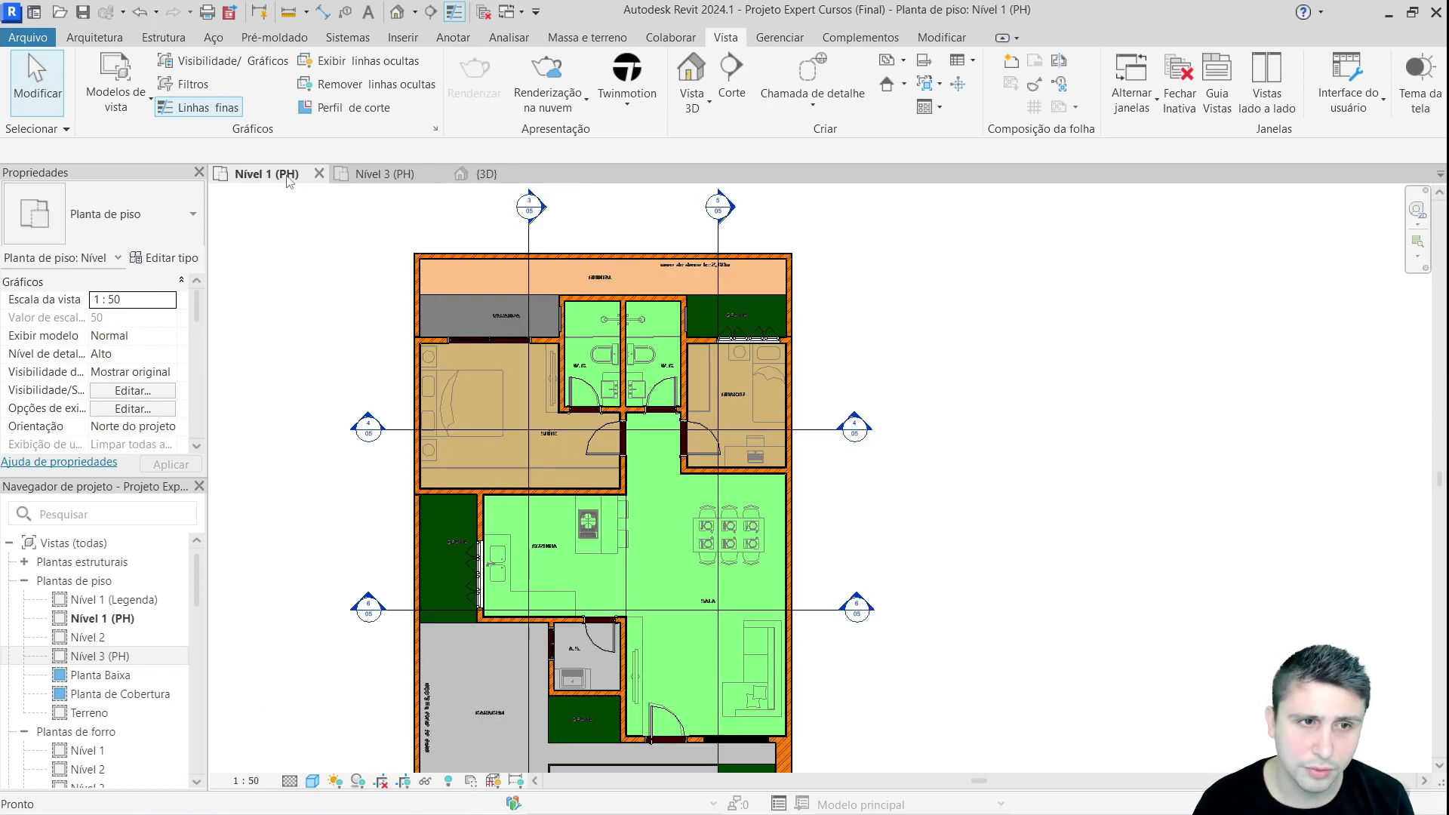
left_click(374, 180)
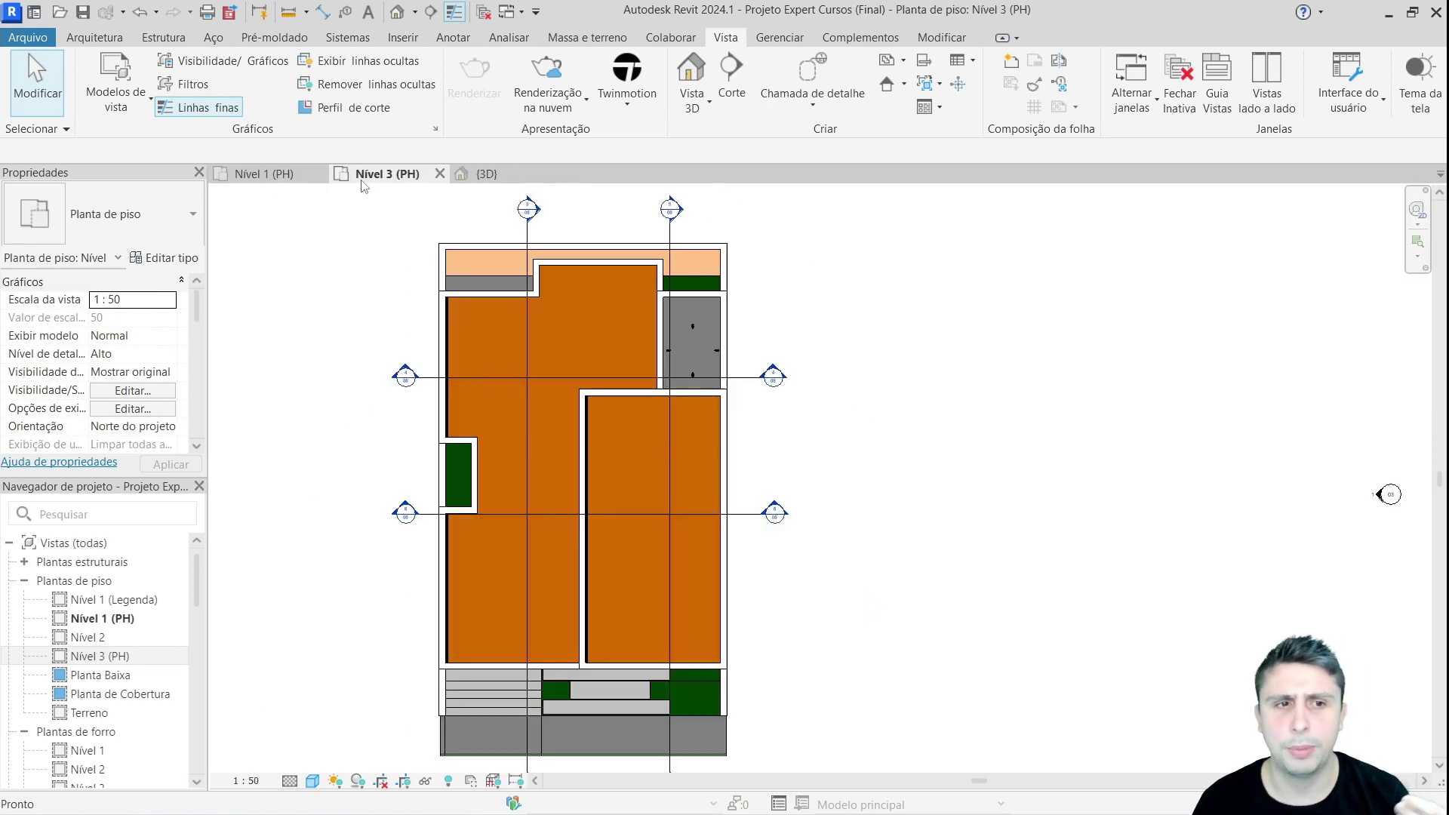
left_click(498, 181)
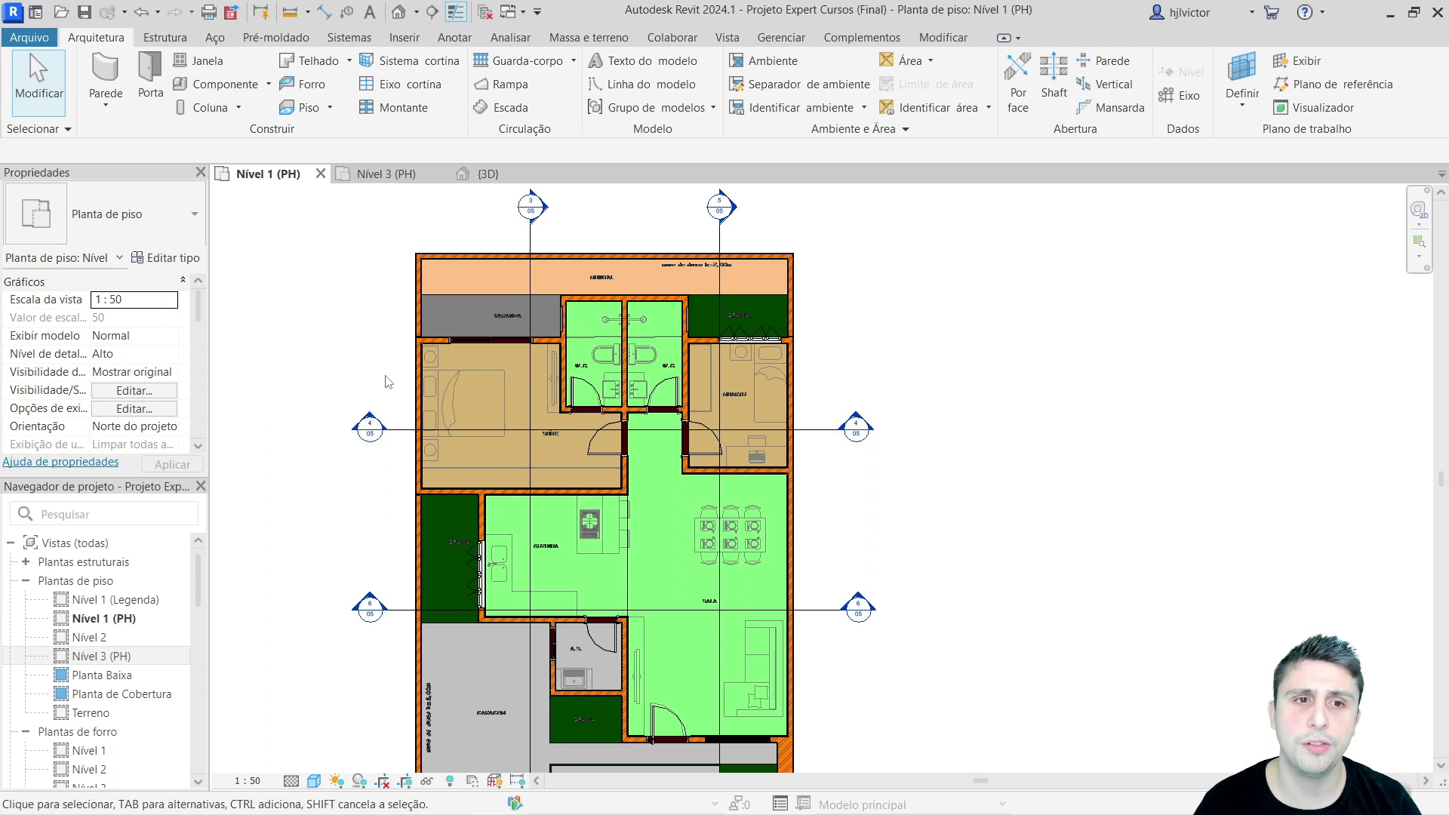
left_click(724, 42)
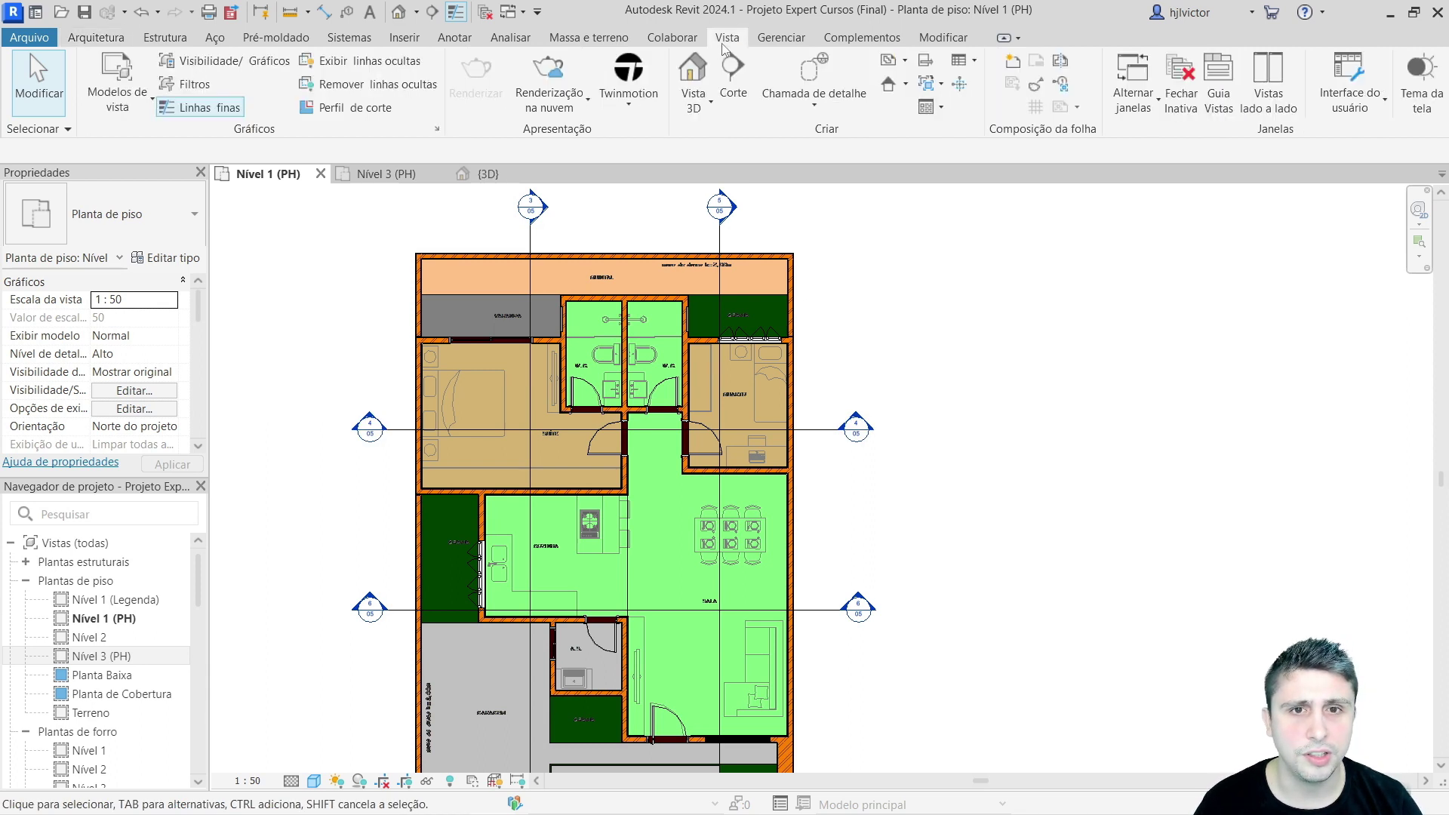
left_click(237, 70)
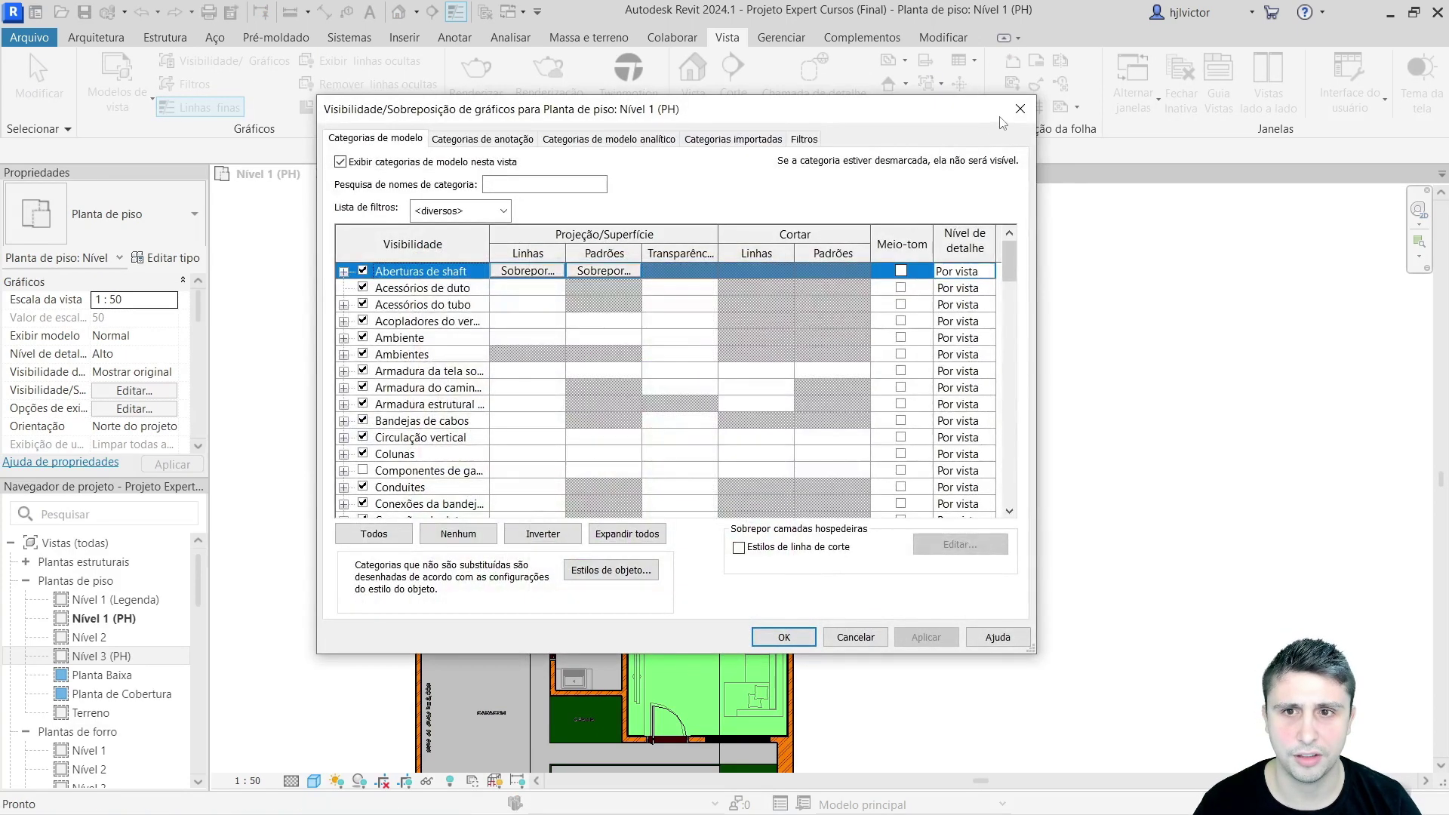
left_click(1019, 109)
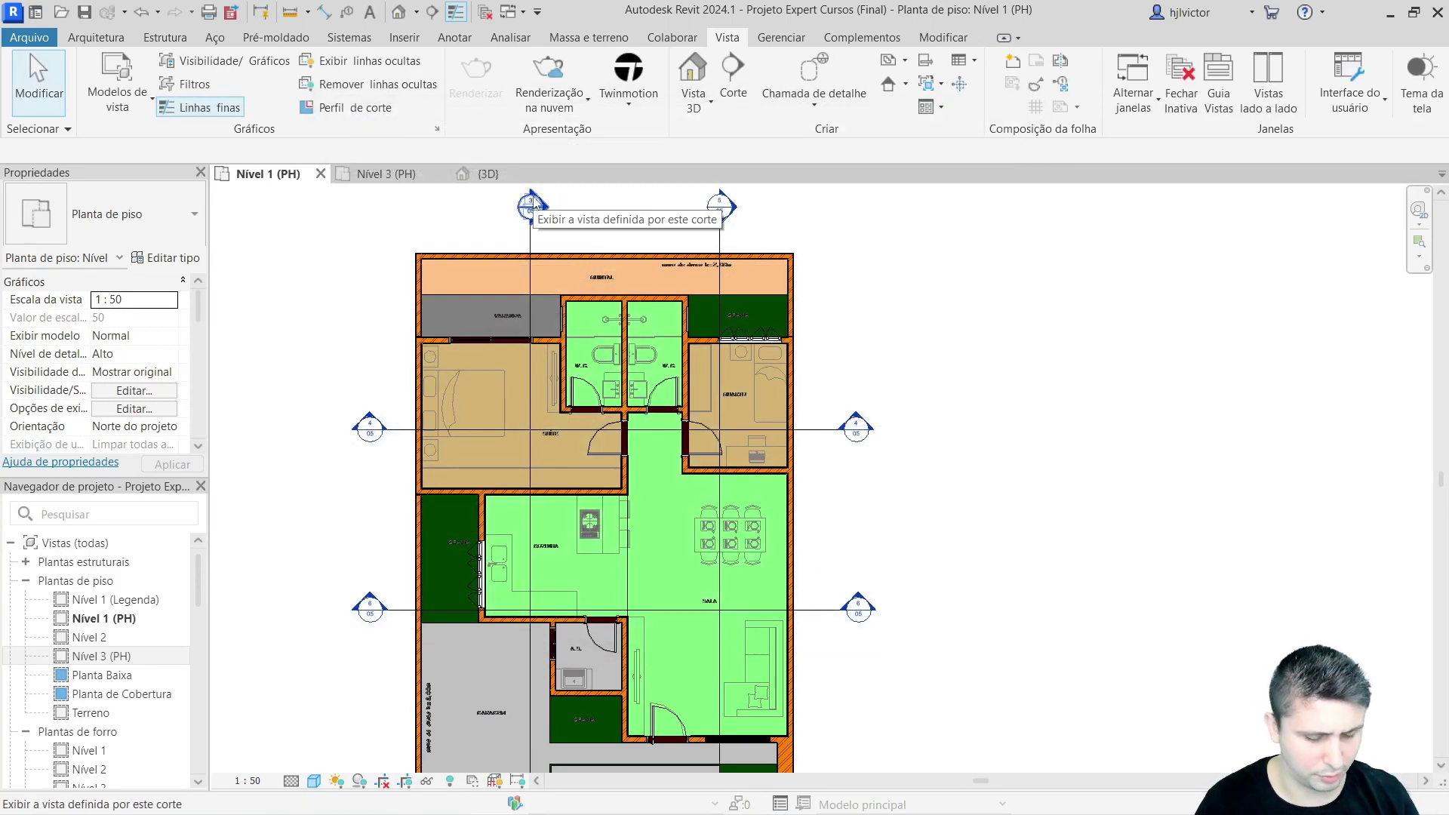
key("v")
key("g")
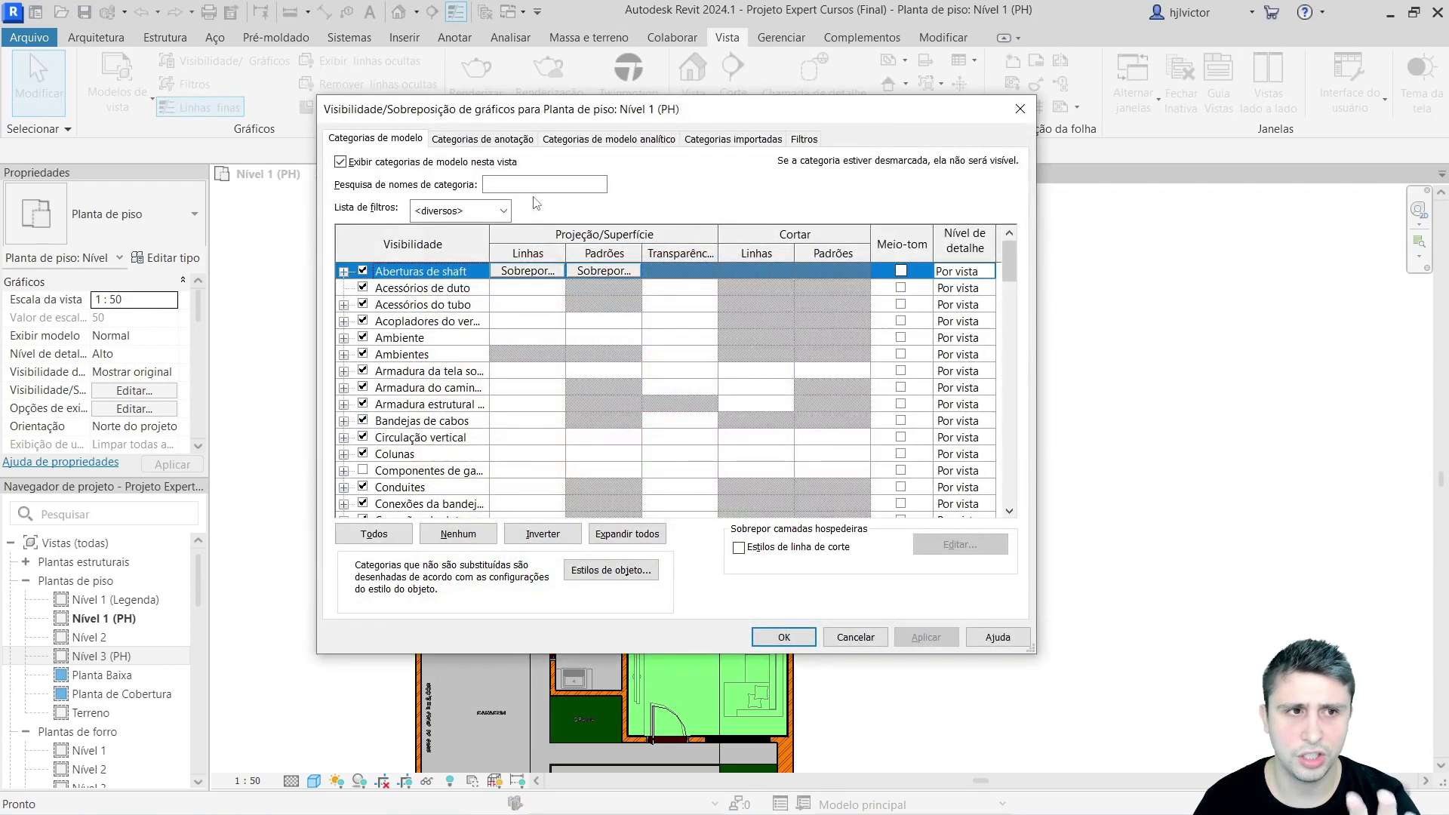
left_click(531, 184)
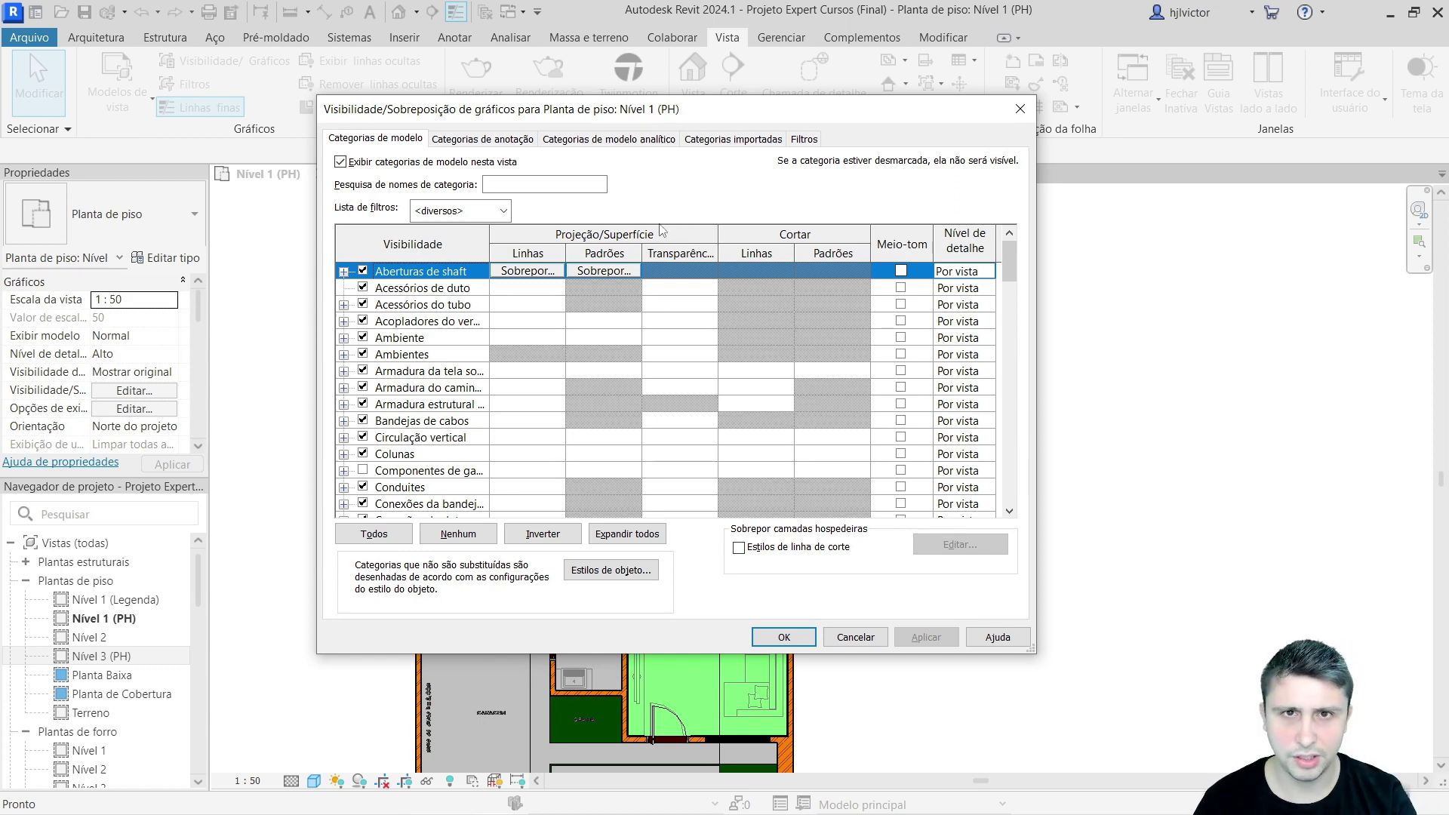
left_click(855, 637)
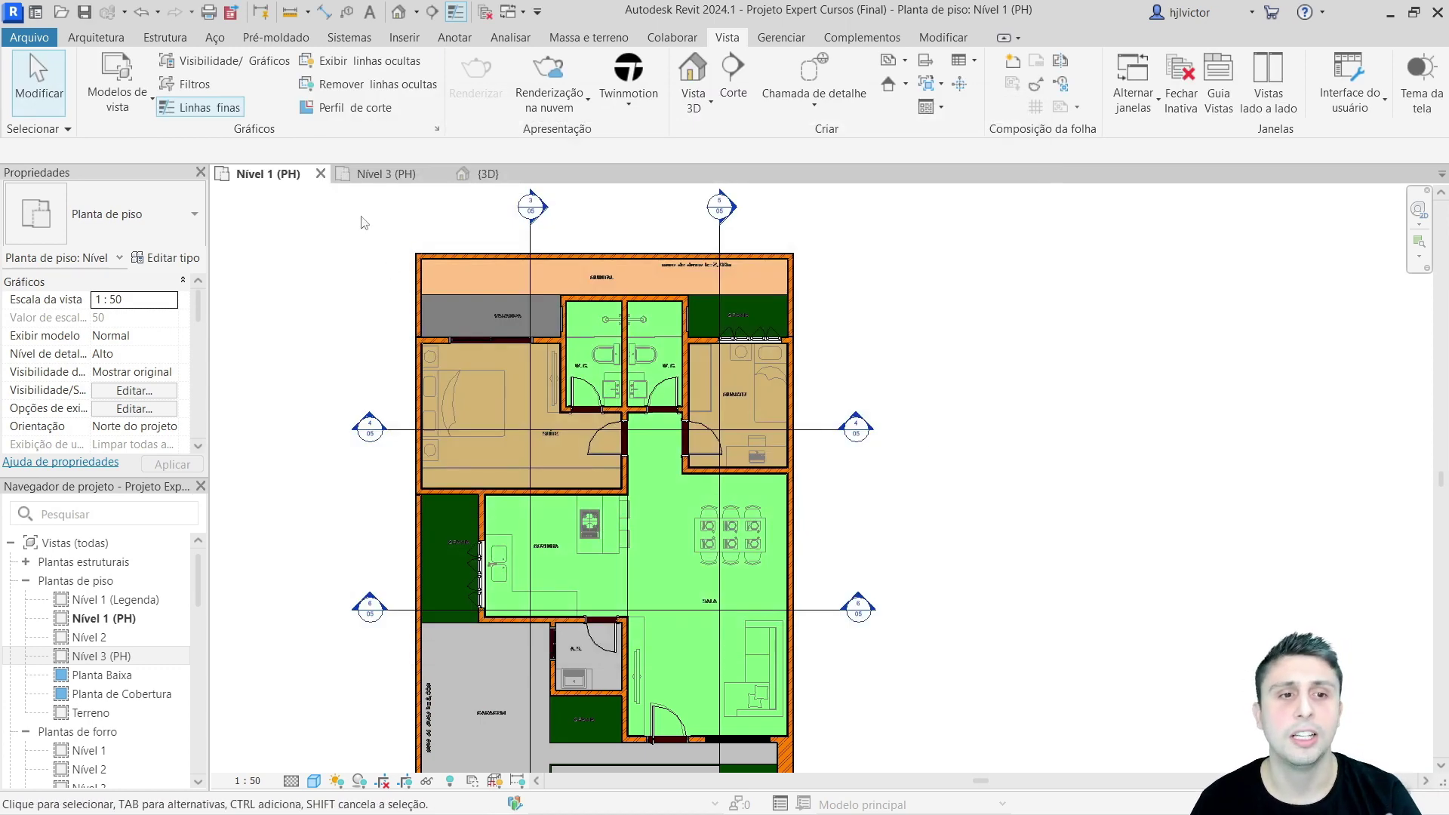
left_click(385, 181)
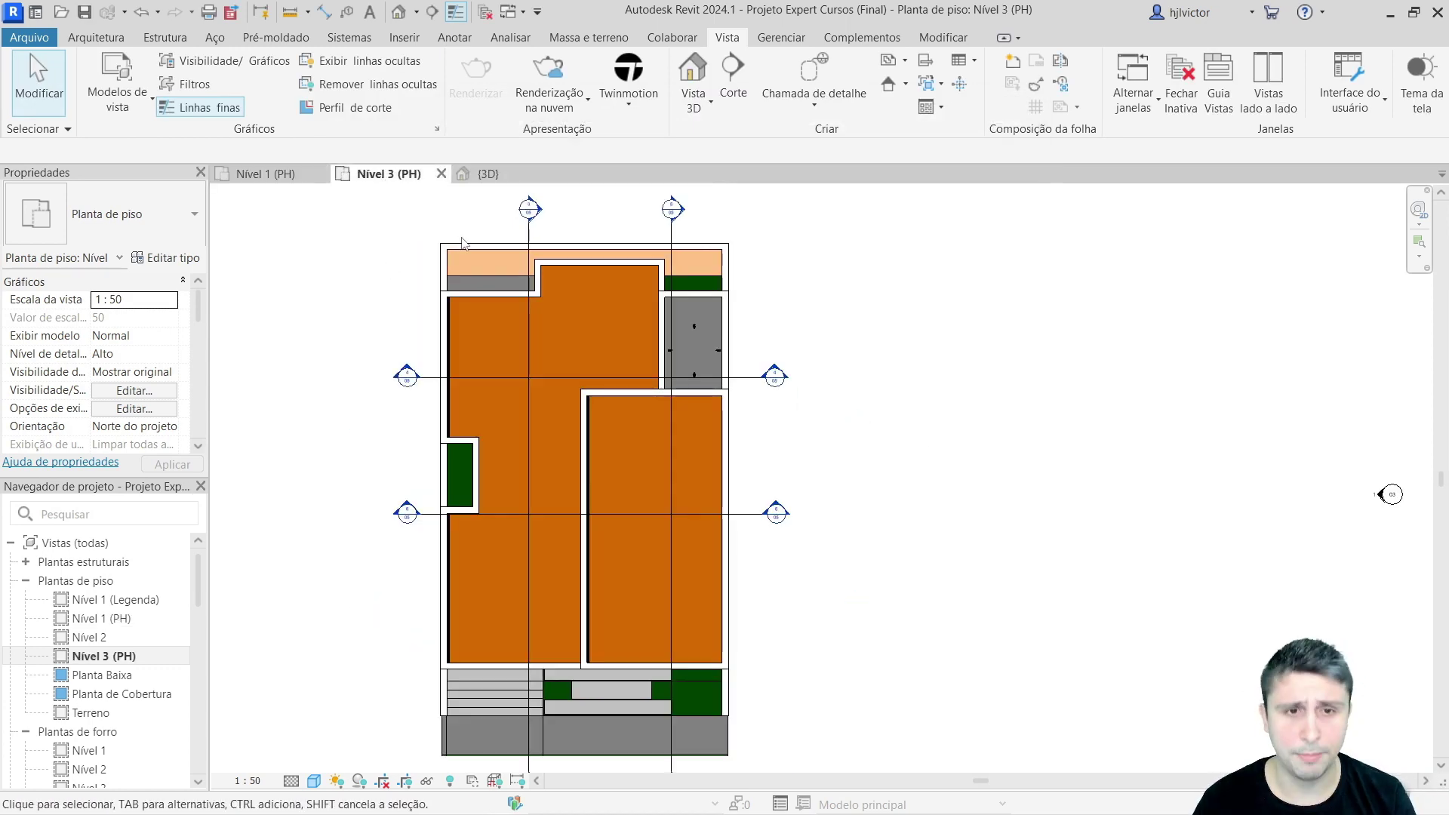
left_click(216, 72)
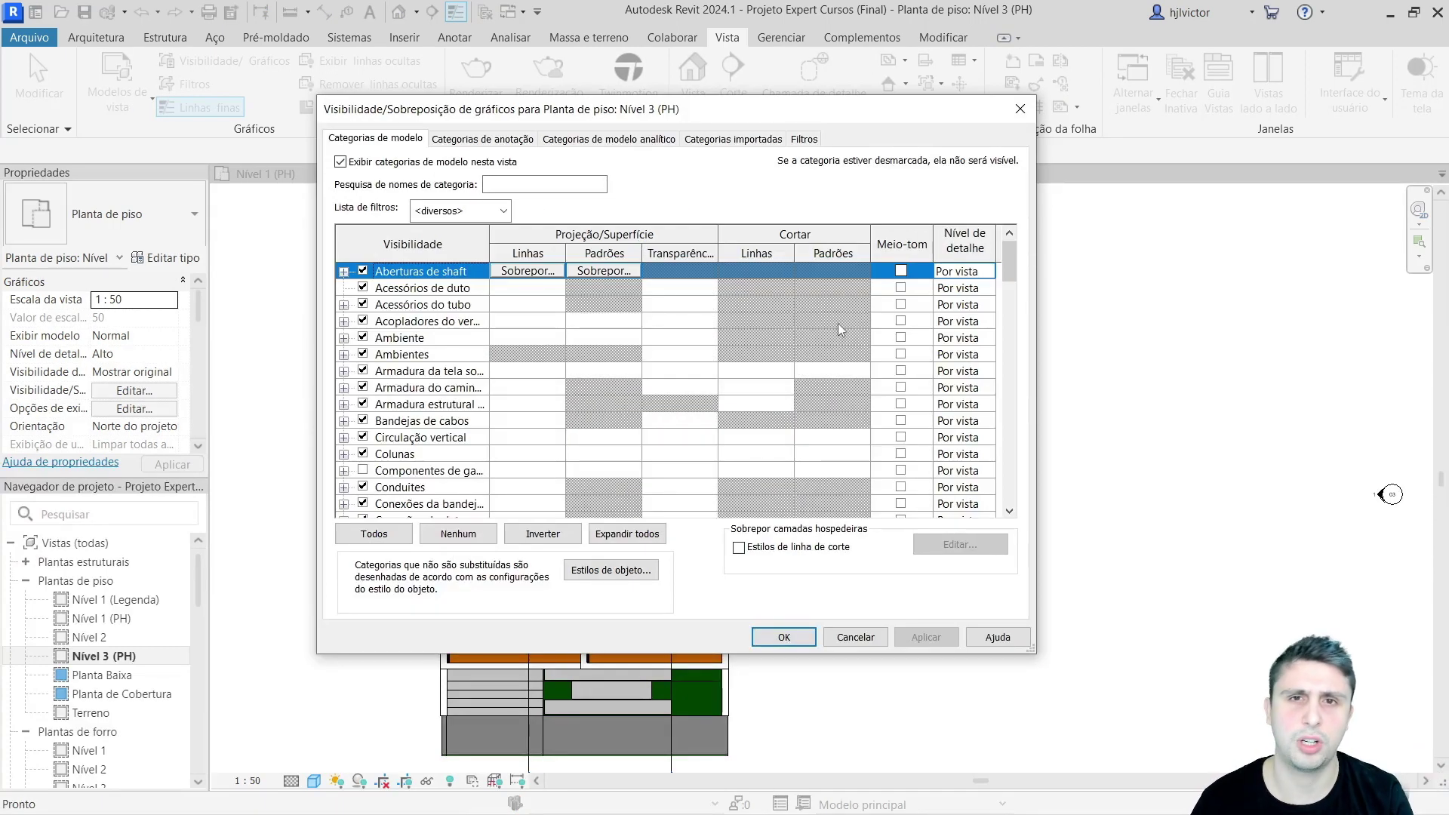
left_click(867, 640)
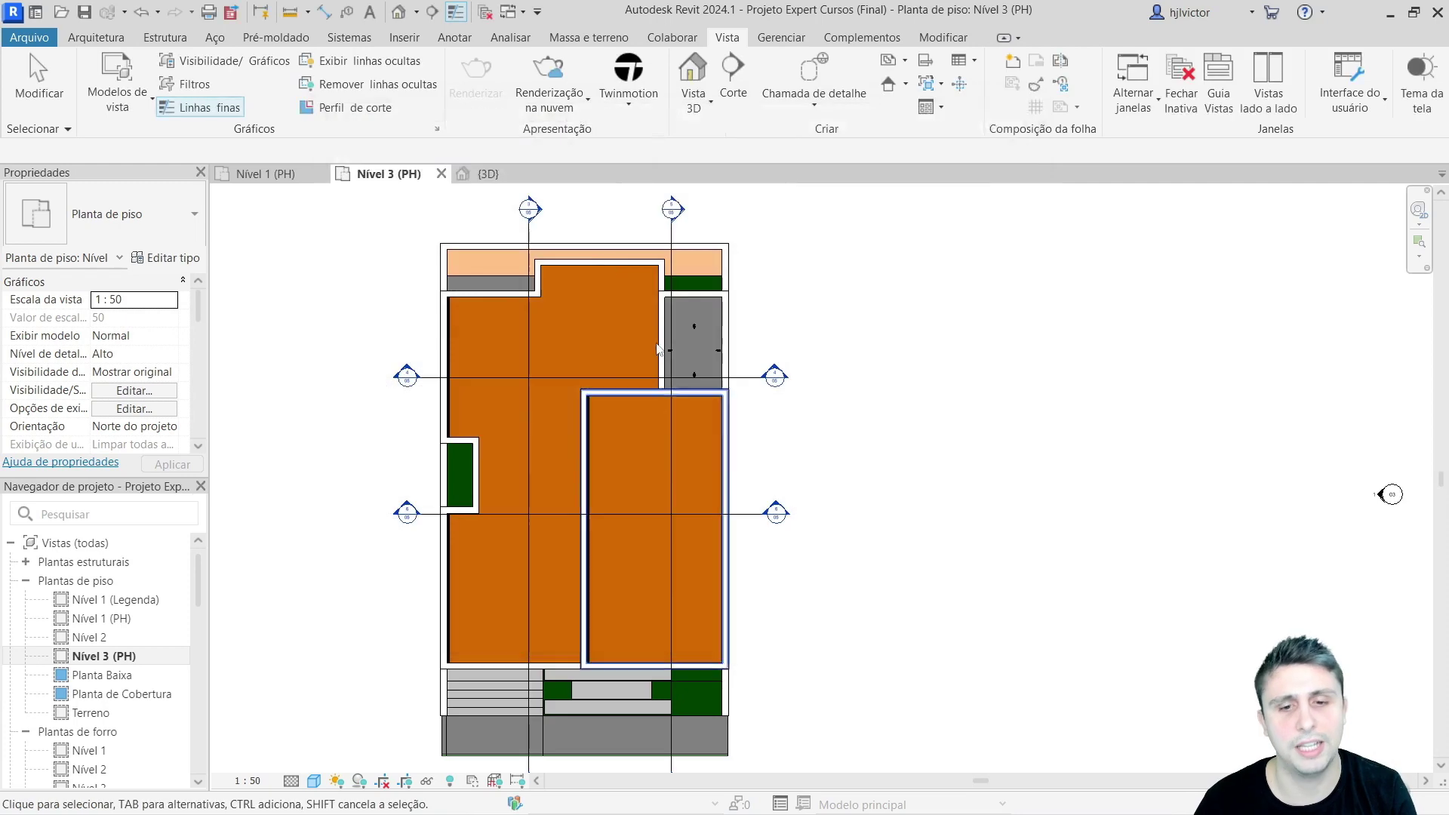
key("3")
key("d")
left_click(218, 62)
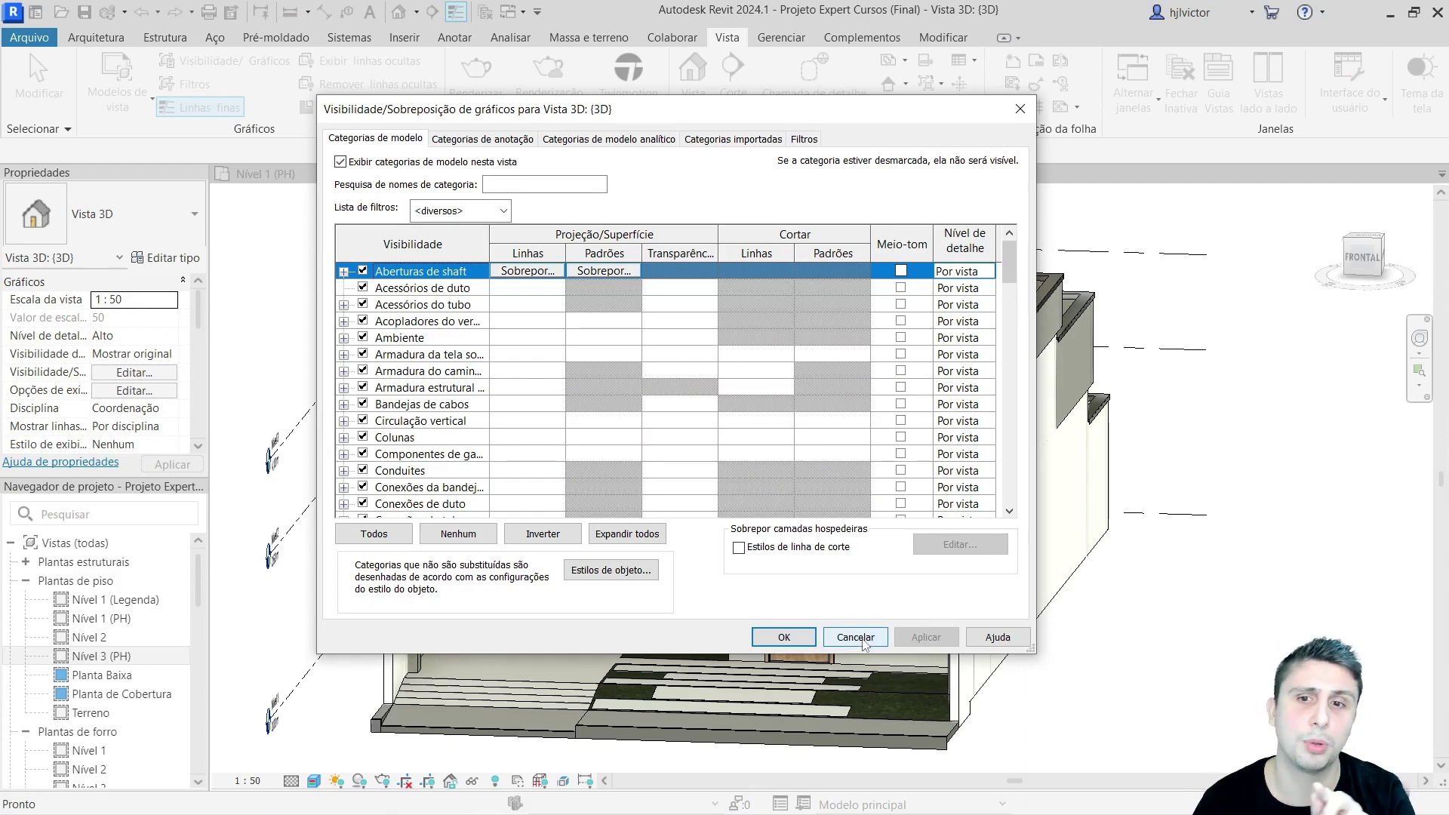
left_click(855, 637)
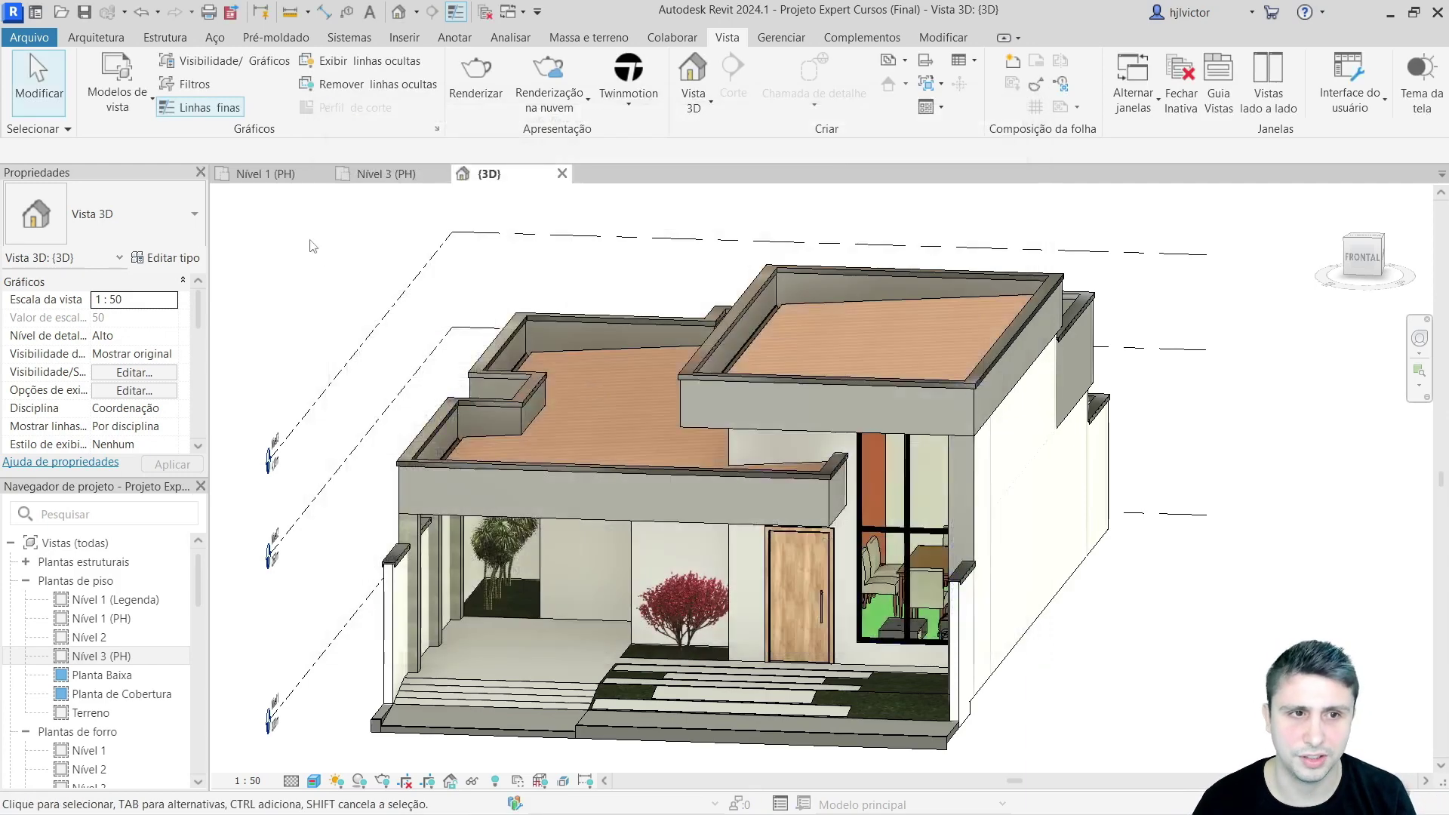
left_click(269, 181)
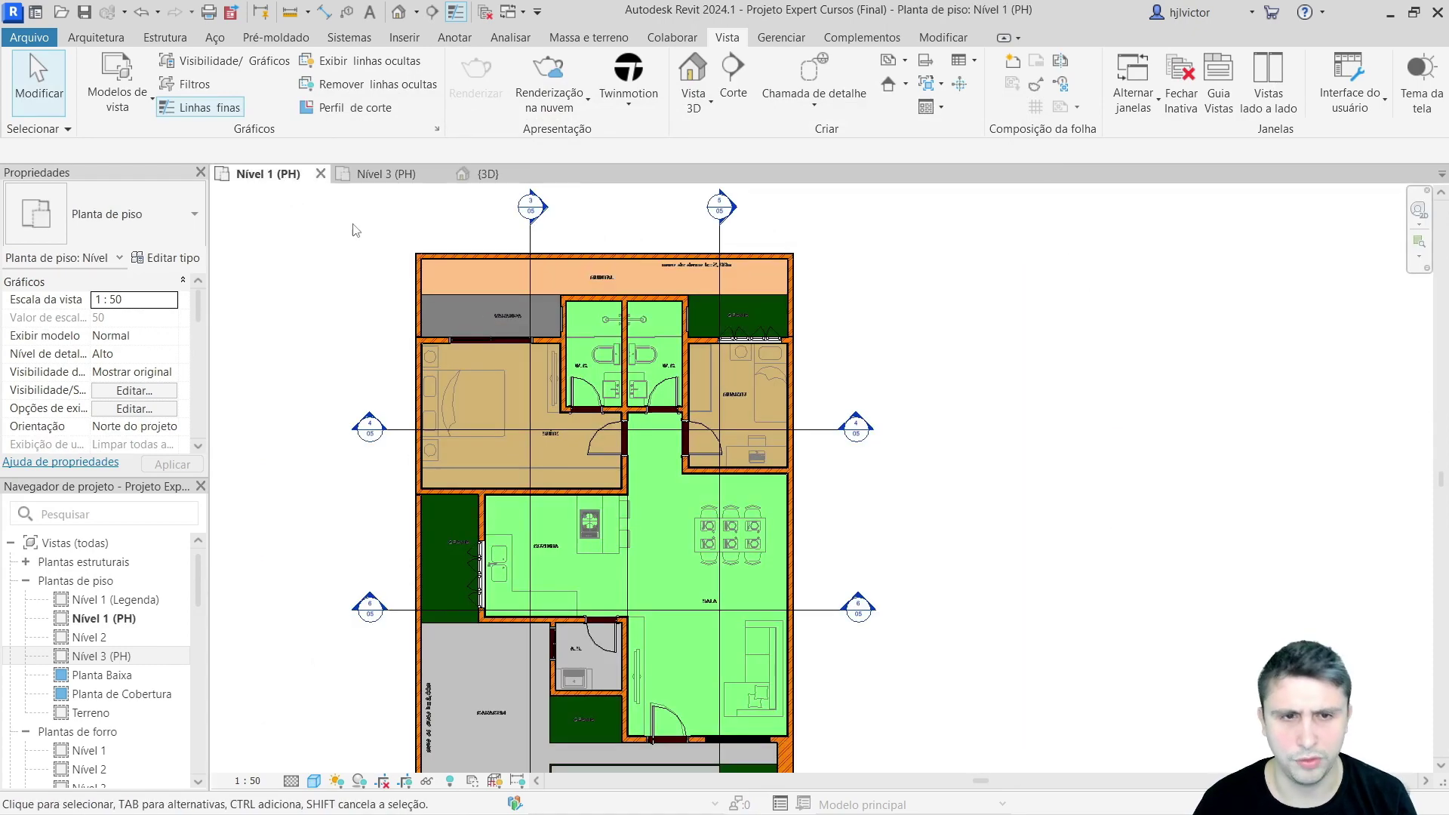
Step: Pan the Nível 1 (PH) plan and reopen its Visibility/Graphics, keeping Aberturas de shaft at Por vista
left_click(231, 64)
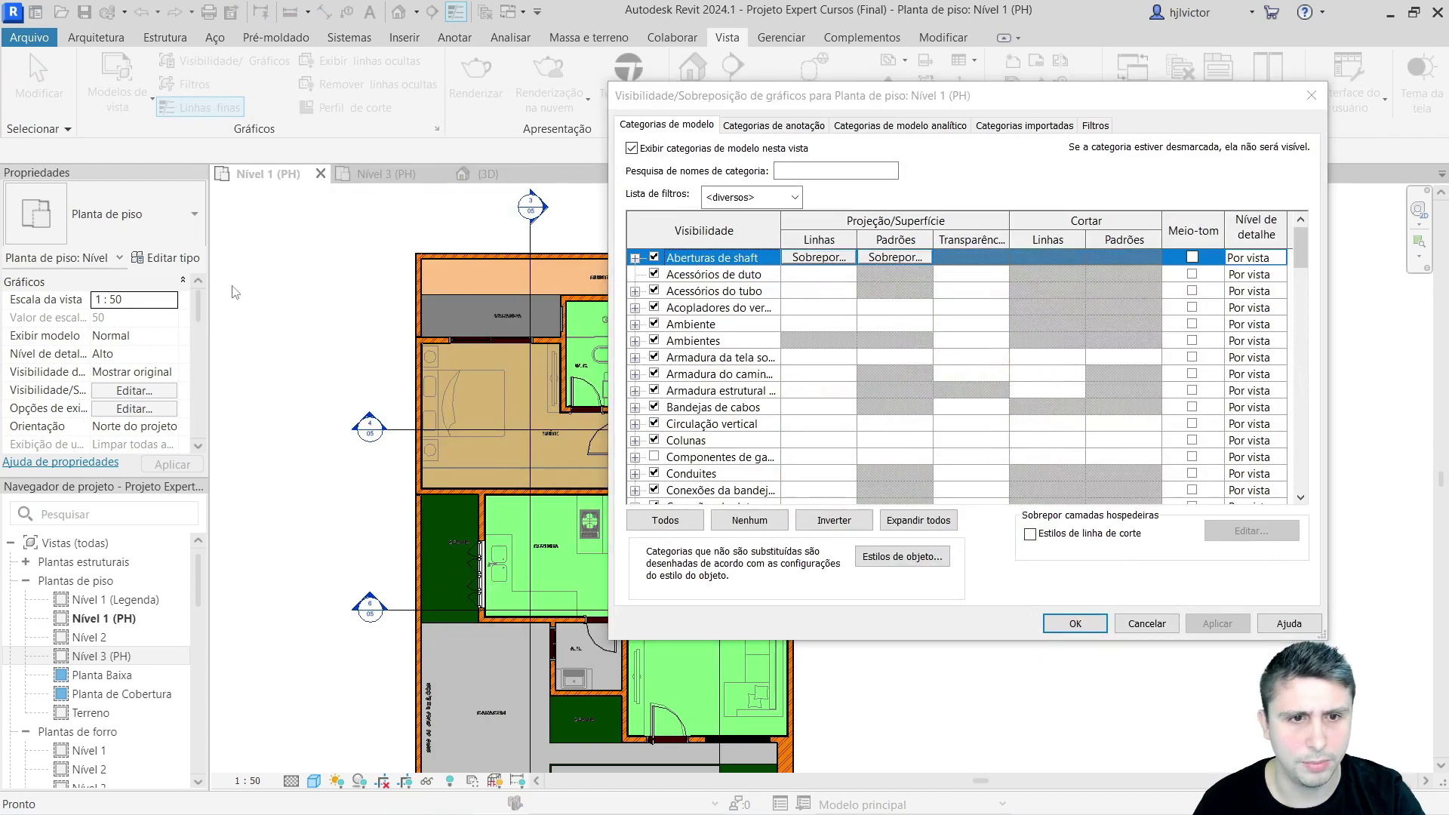
key("Escape")
mouse_move(1050, 458)
middle_mouse_down()
mouse_move(927, 436)
mouse_move(915, 459)
middle_mouse_up()
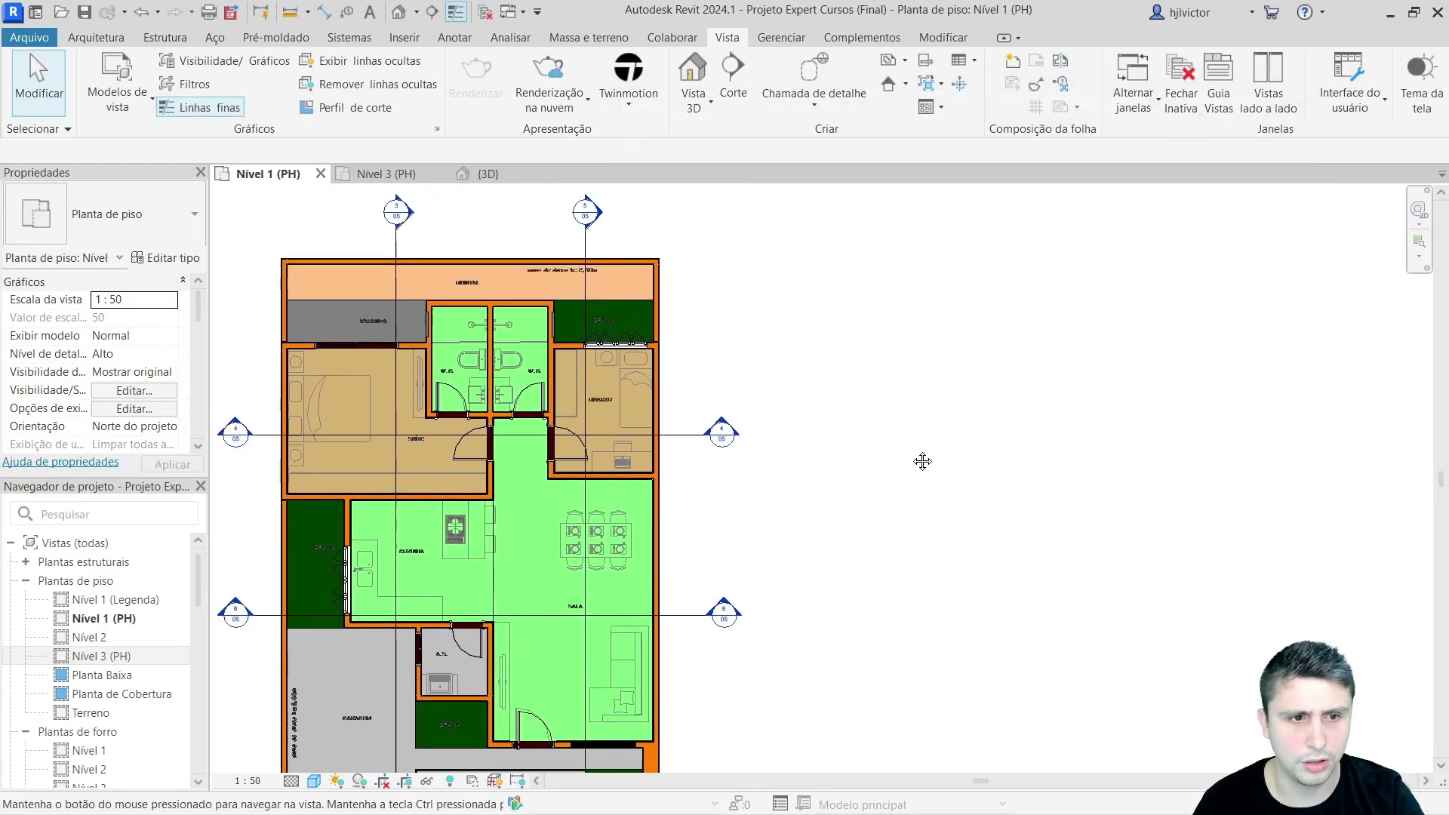
left_click(225, 68)
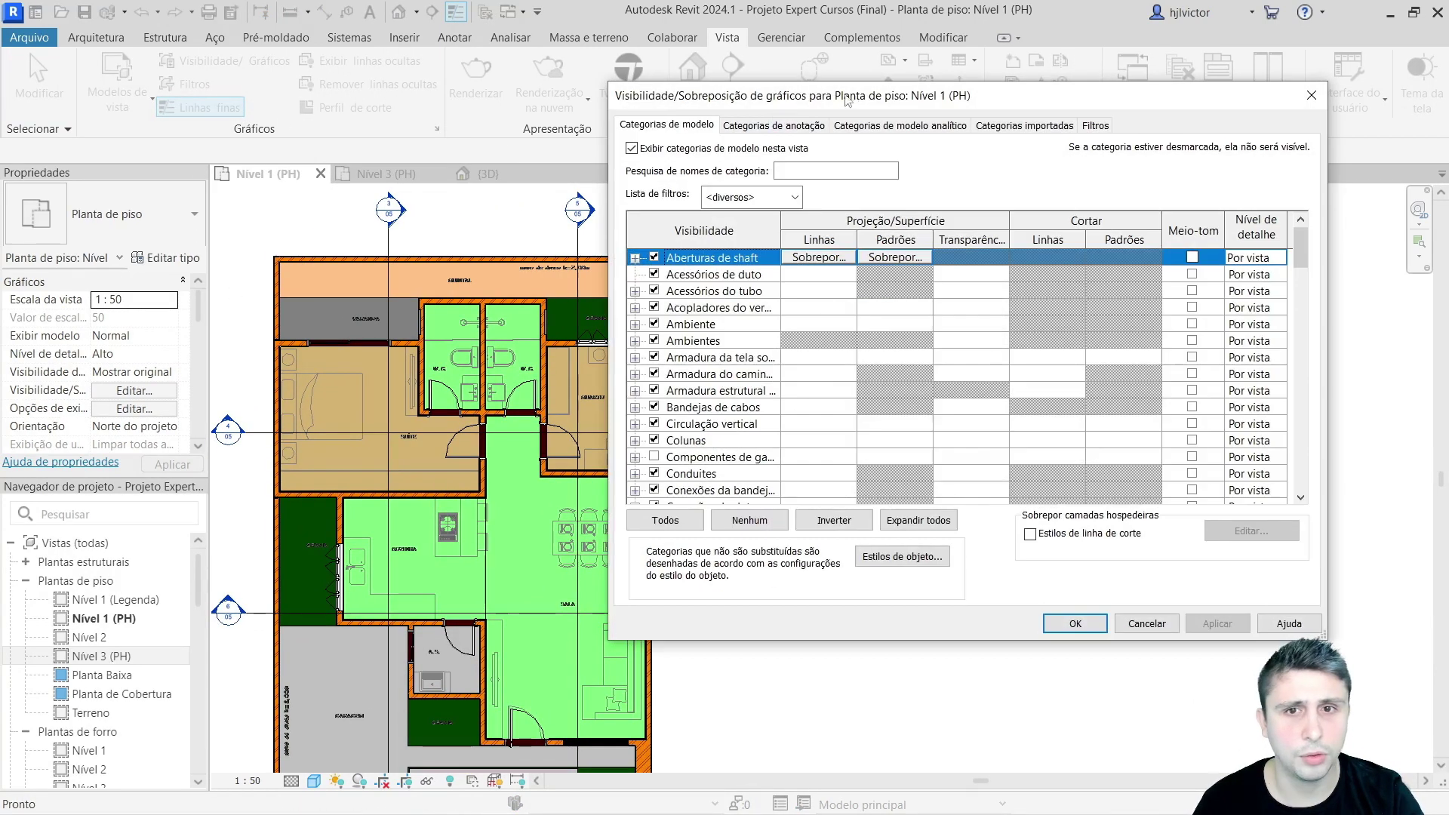
left_click_drag(874, 102, 883, 47)
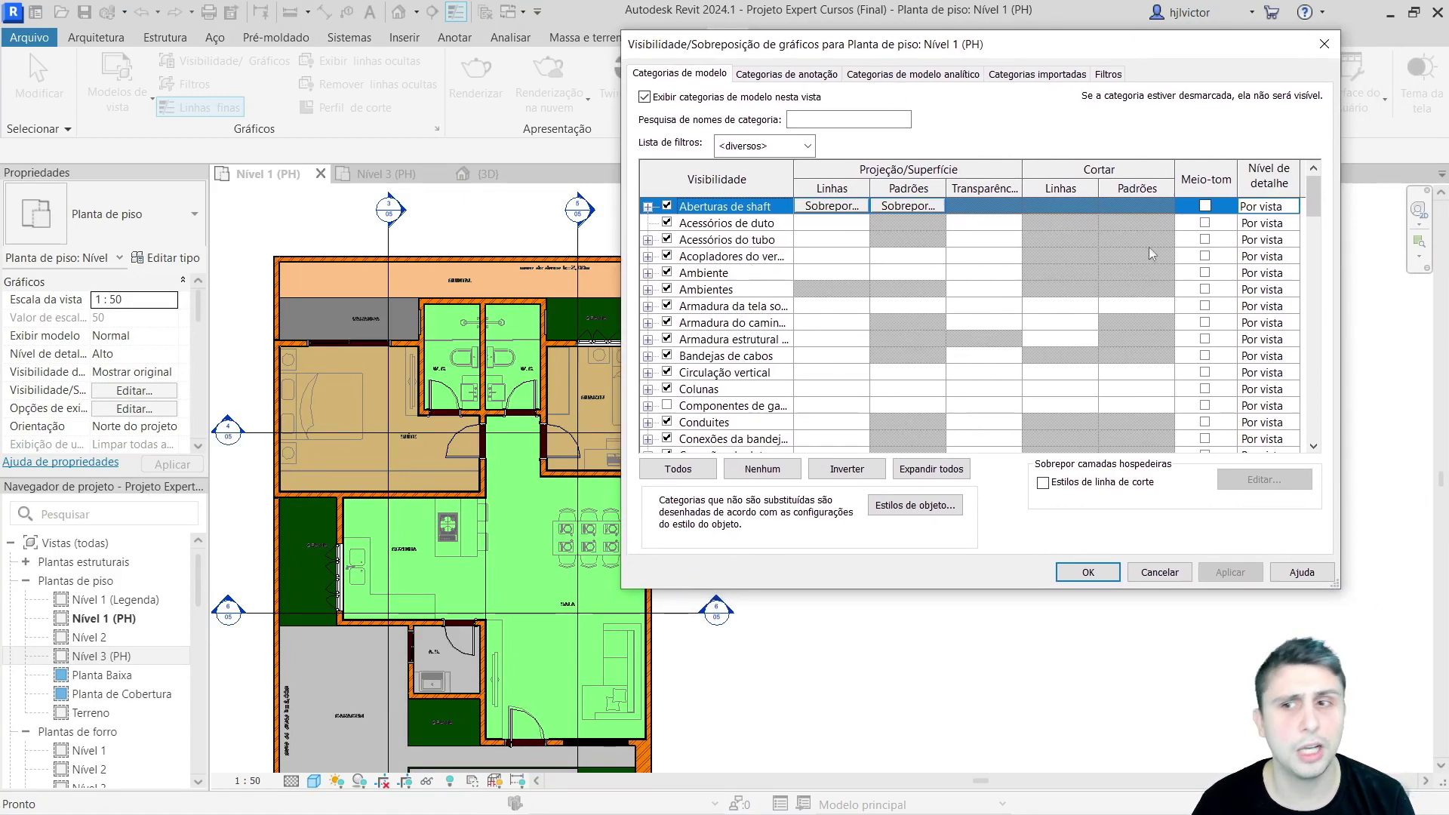
left_click(1292, 208)
left_click(1292, 209)
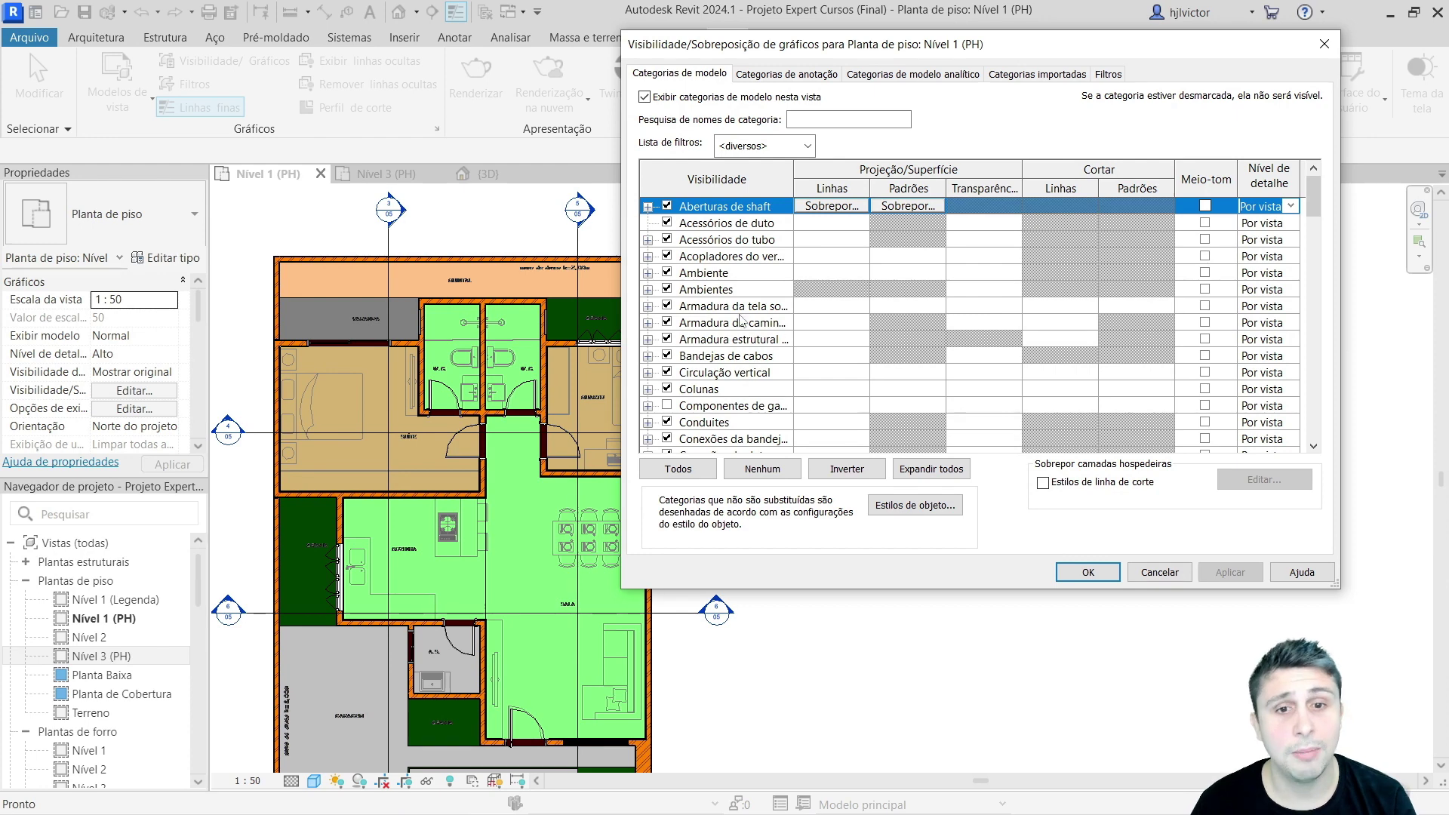
Step: Uncheck Janelas and Portas under Categorias de modelo and confirm with OK
scroll(743, 321, "down", 2)
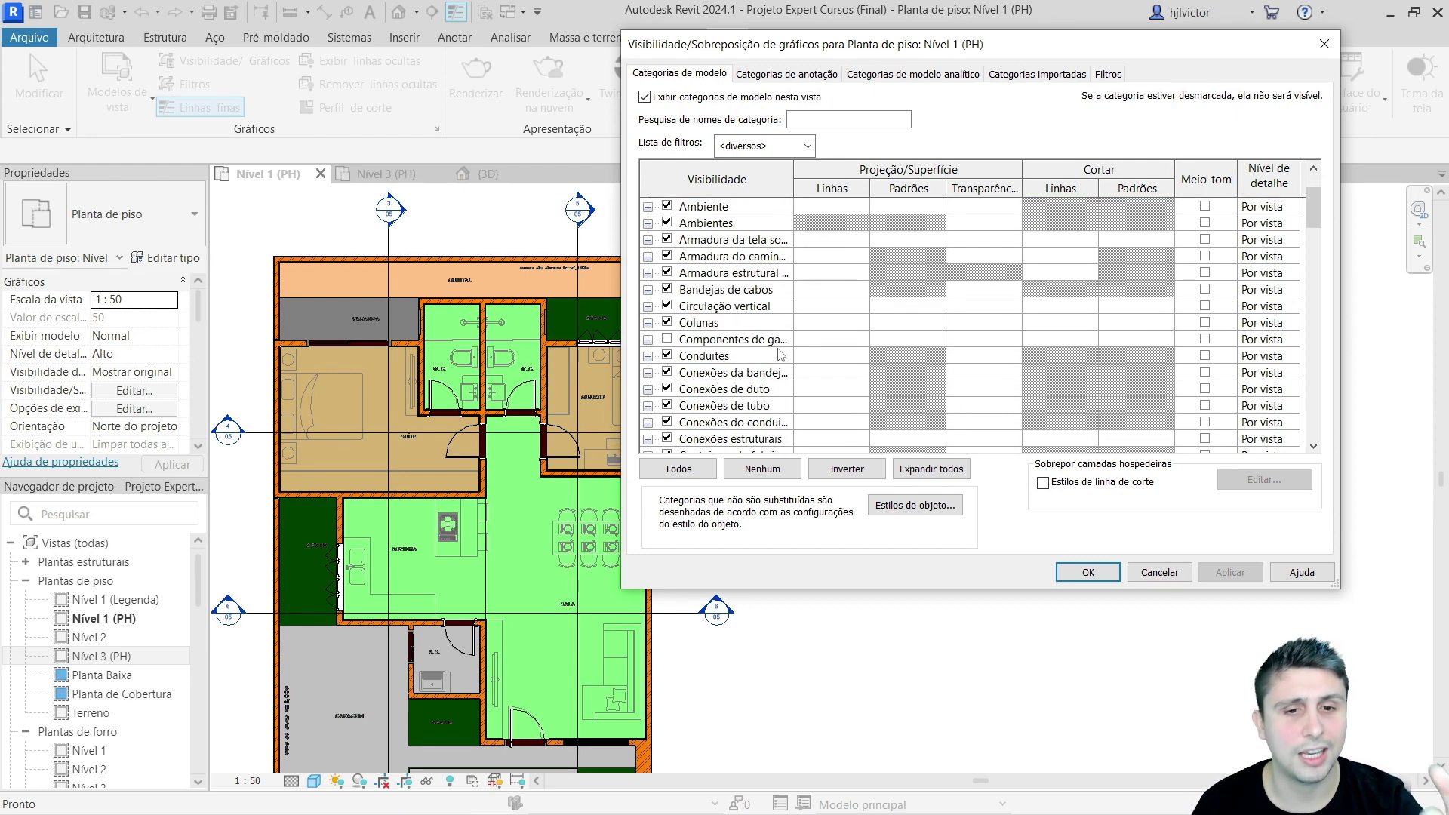
scroll(755, 332, "down", 1)
scroll(777, 351, "down", 2)
scroll(781, 361, "down", 1)
scroll(777, 366, "down", 2)
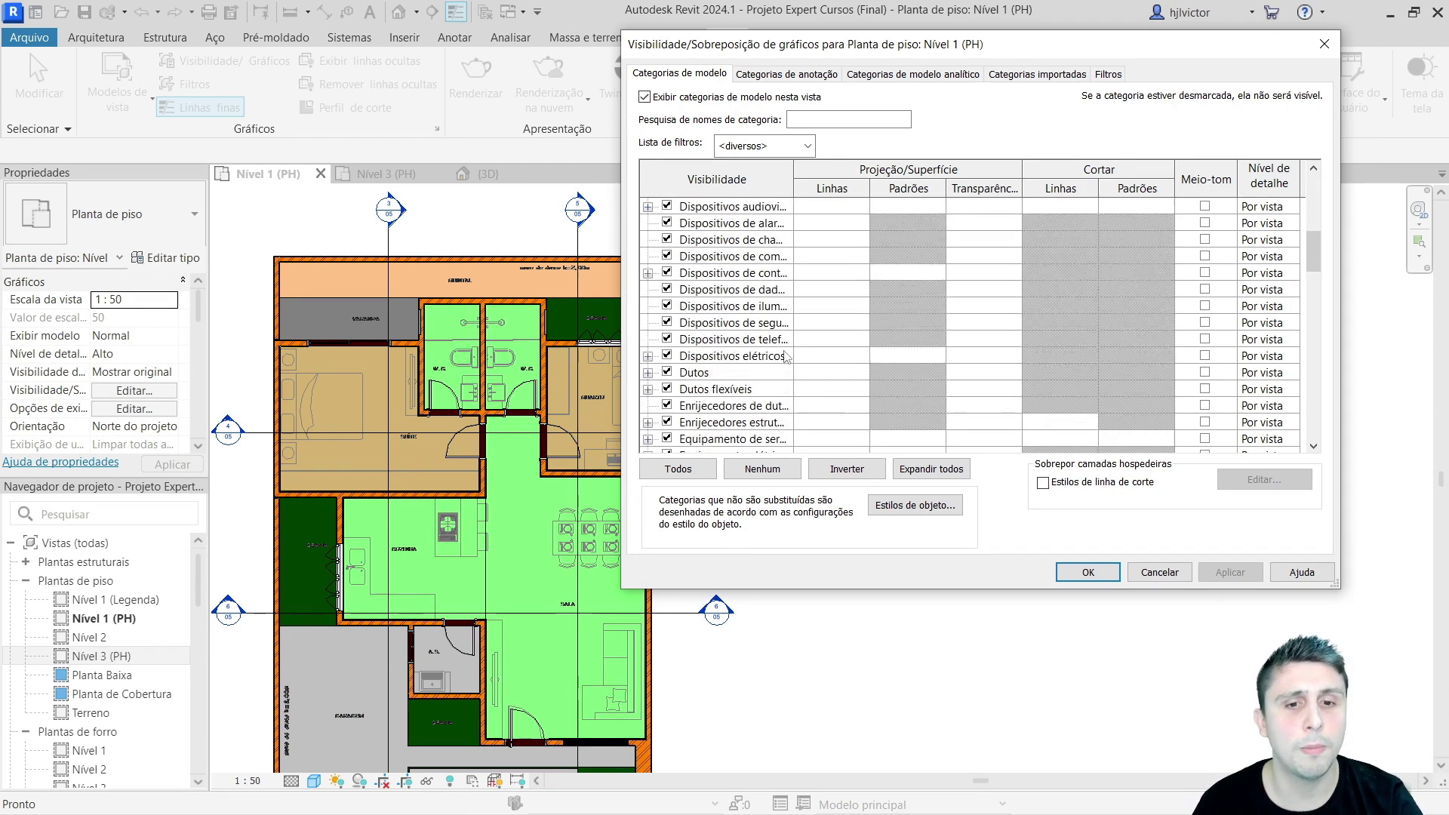
scroll(772, 369, "down", 1)
scroll(747, 362, "down", 2)
scroll(753, 364, "down", 1)
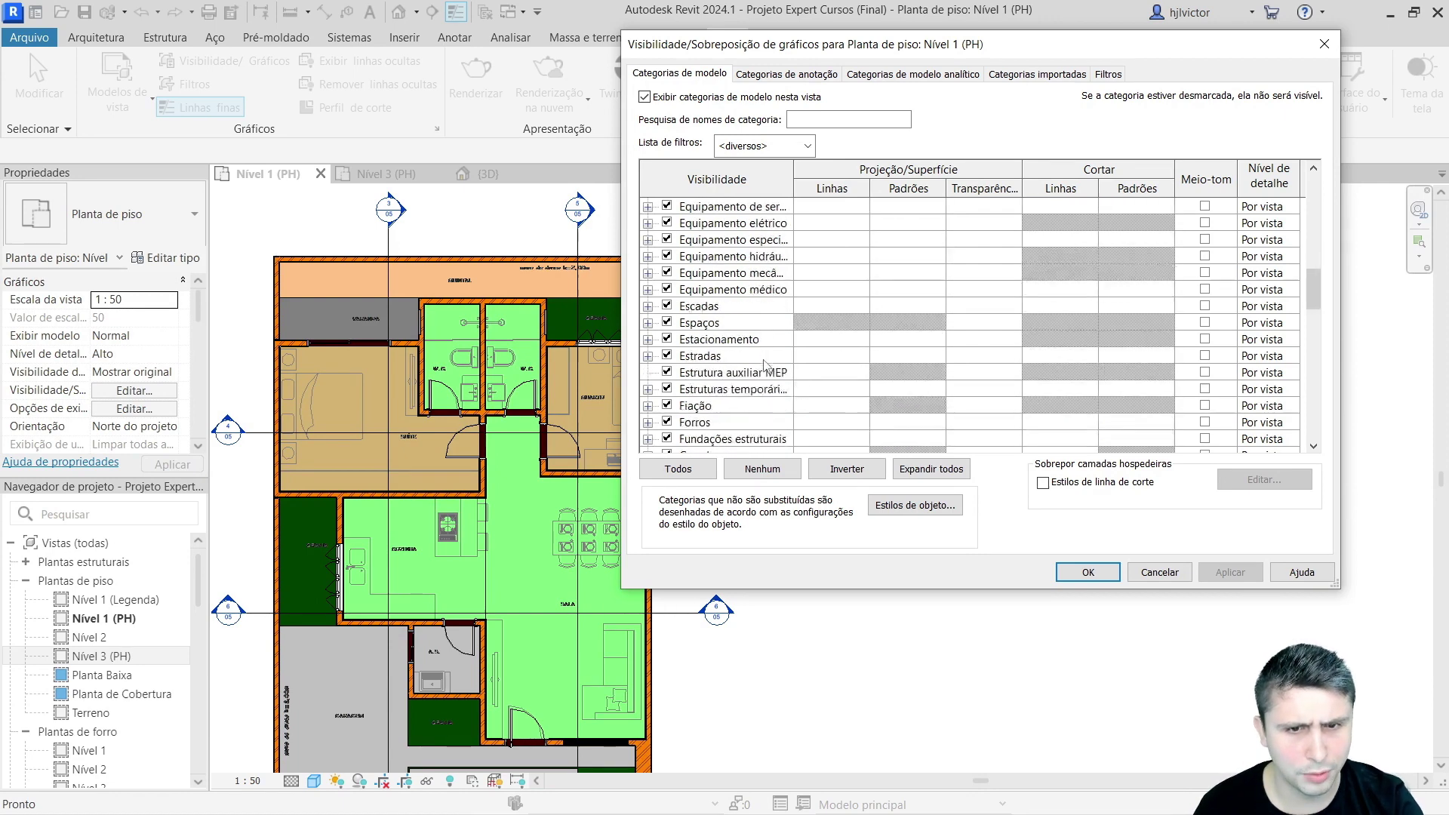
scroll(757, 365, "down", 1)
scroll(762, 366, "down", 1)
scroll(766, 362, "down", 2)
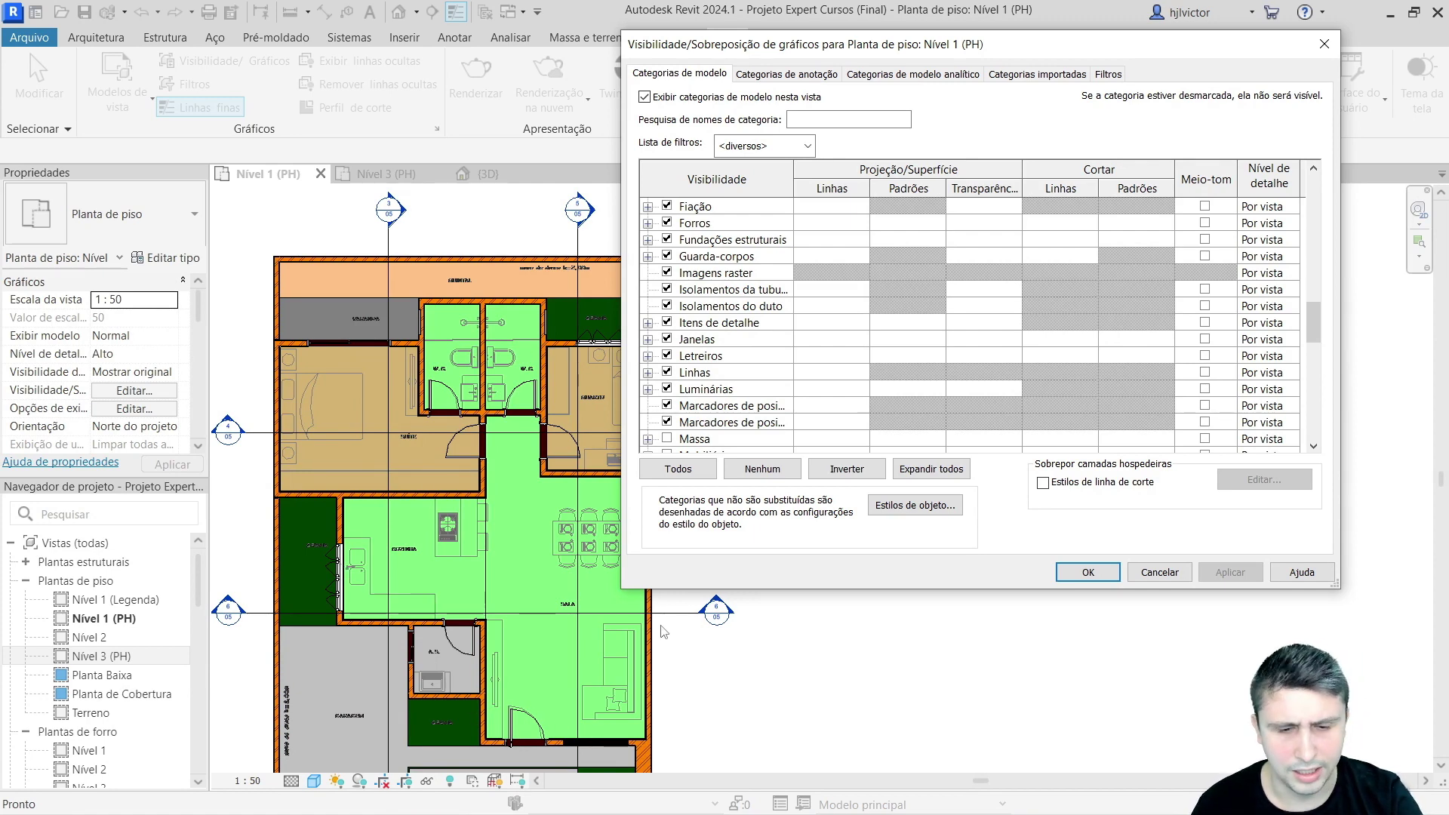
left_click(667, 339)
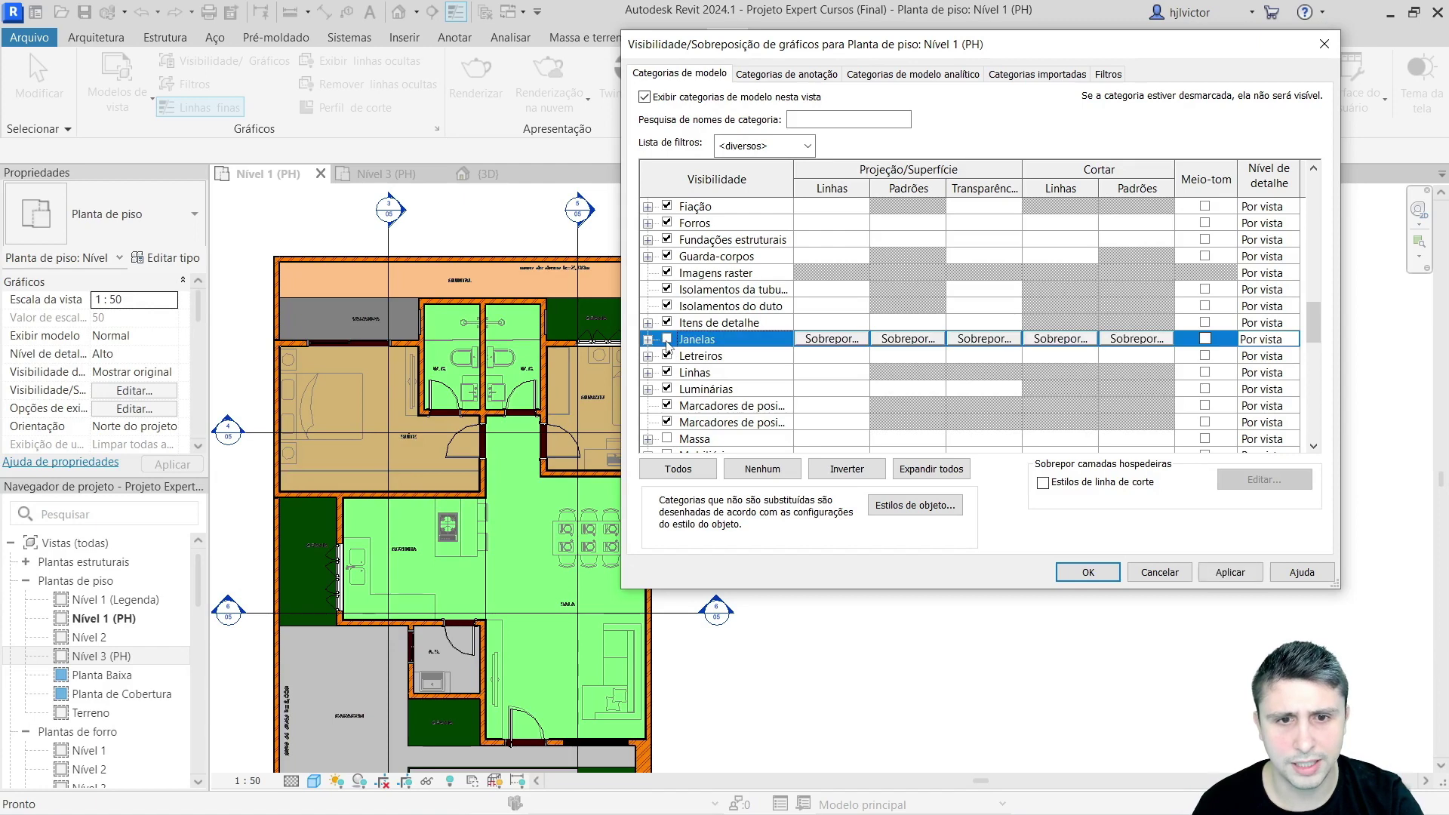
scroll(774, 373, "down", 1)
scroll(774, 374, "down", 1)
scroll(770, 371, "down", 1)
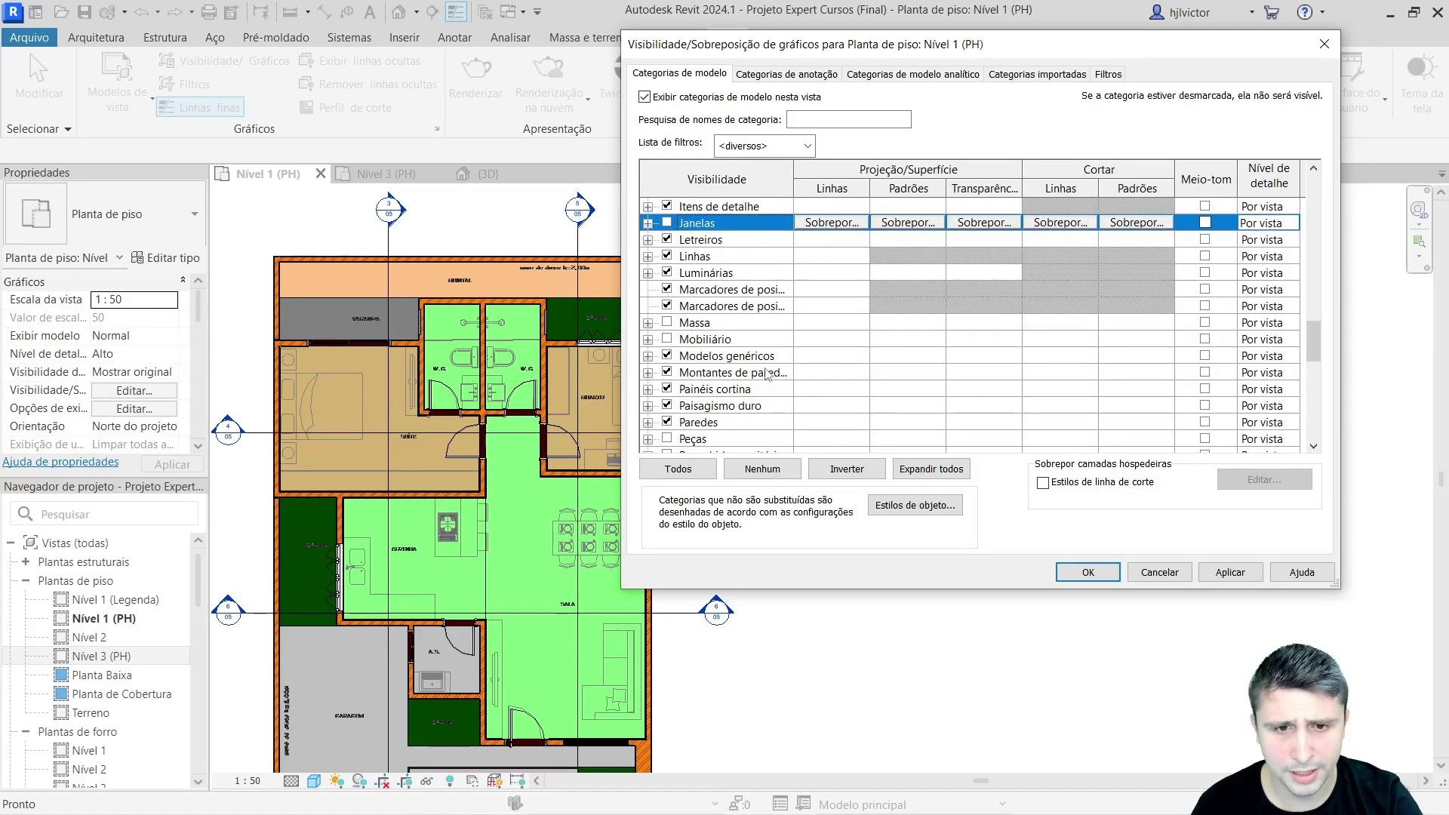
scroll(764, 369, "down", 1)
scroll(762, 370, "down", 1)
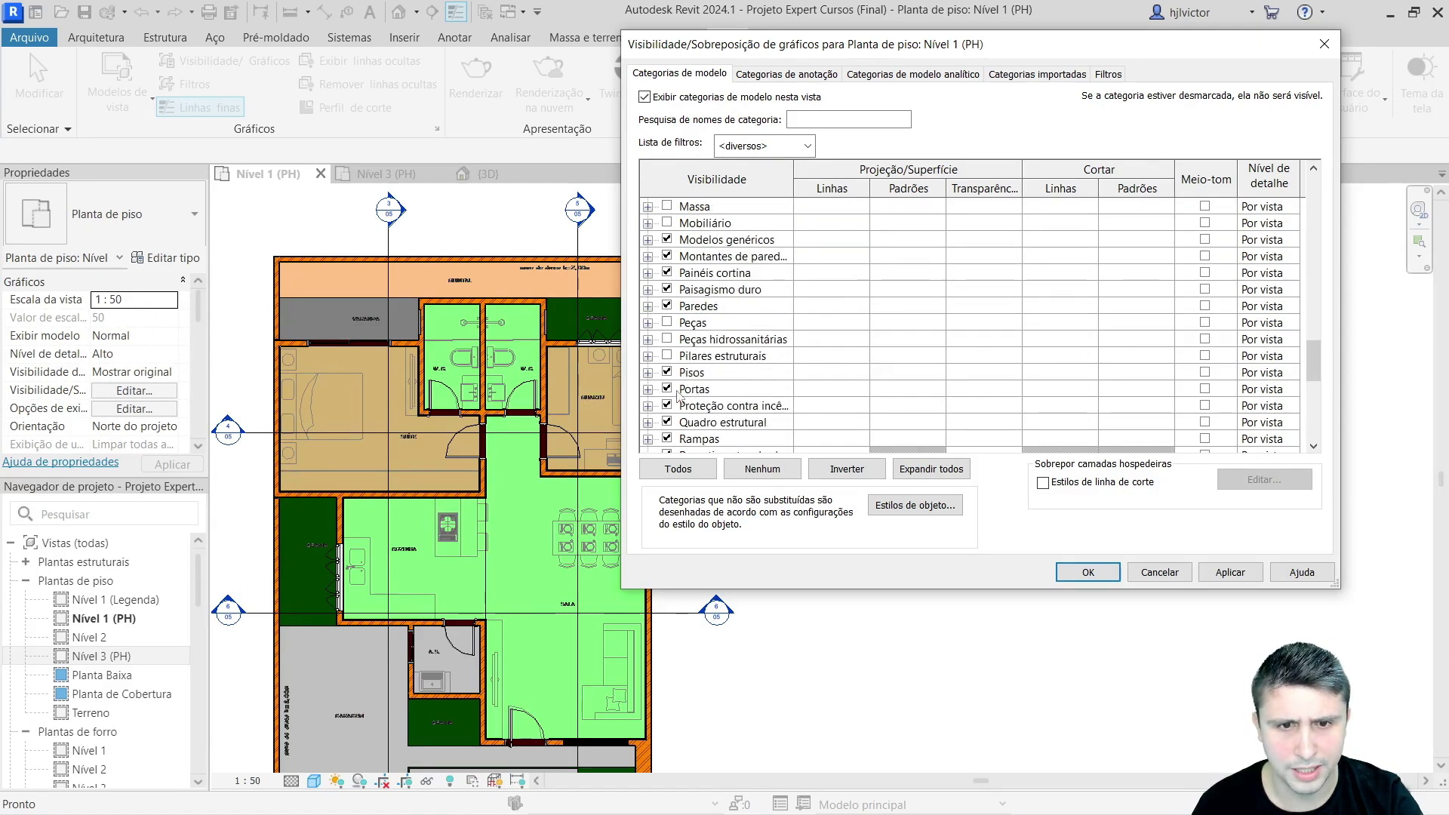
left_click(666, 389)
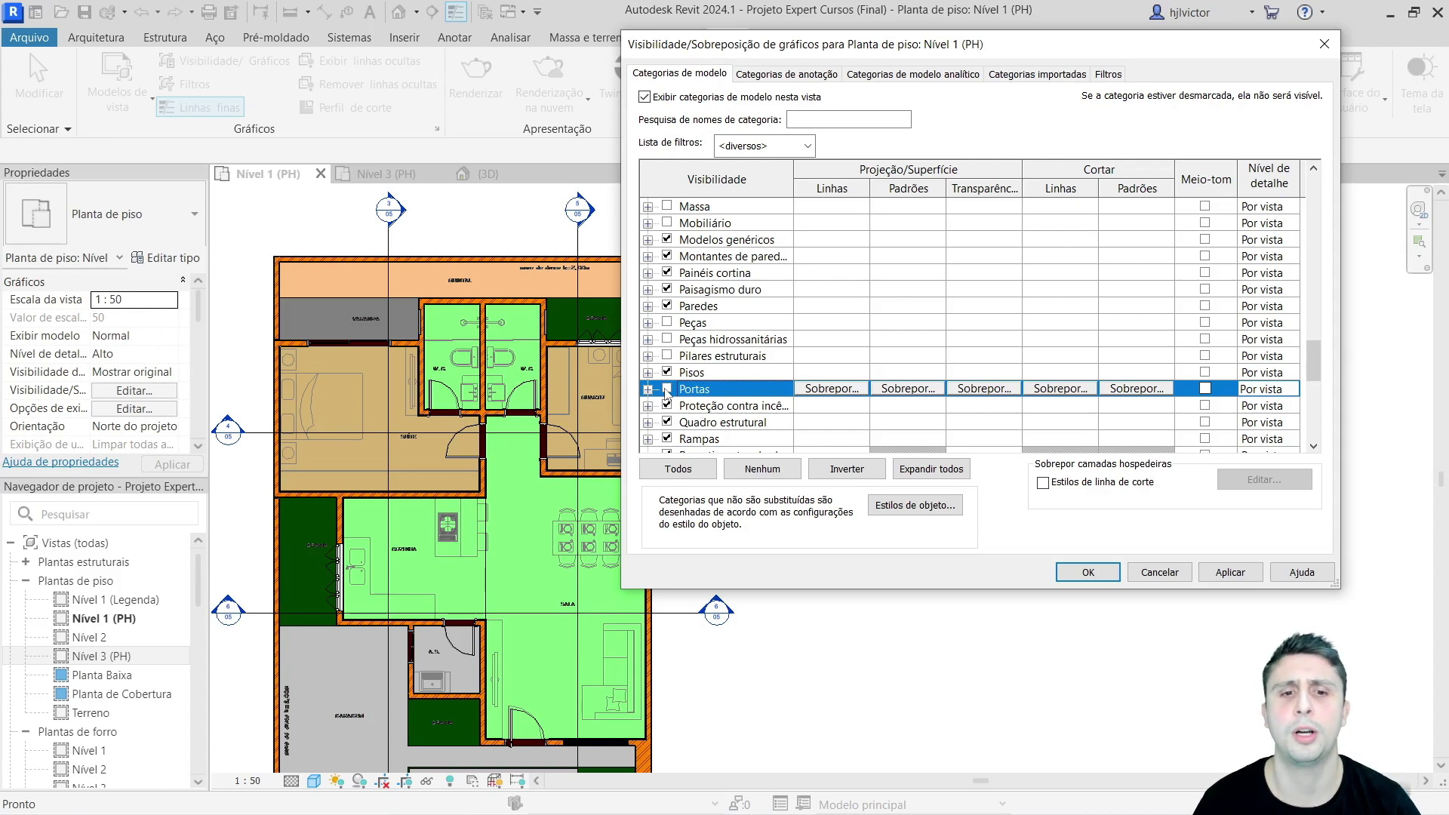
left_click(1224, 572)
Step: Zoom in and out to inspect the Nível 1 (PH) plan, then reopen Visibilidade/Gráficos
left_click(1089, 574)
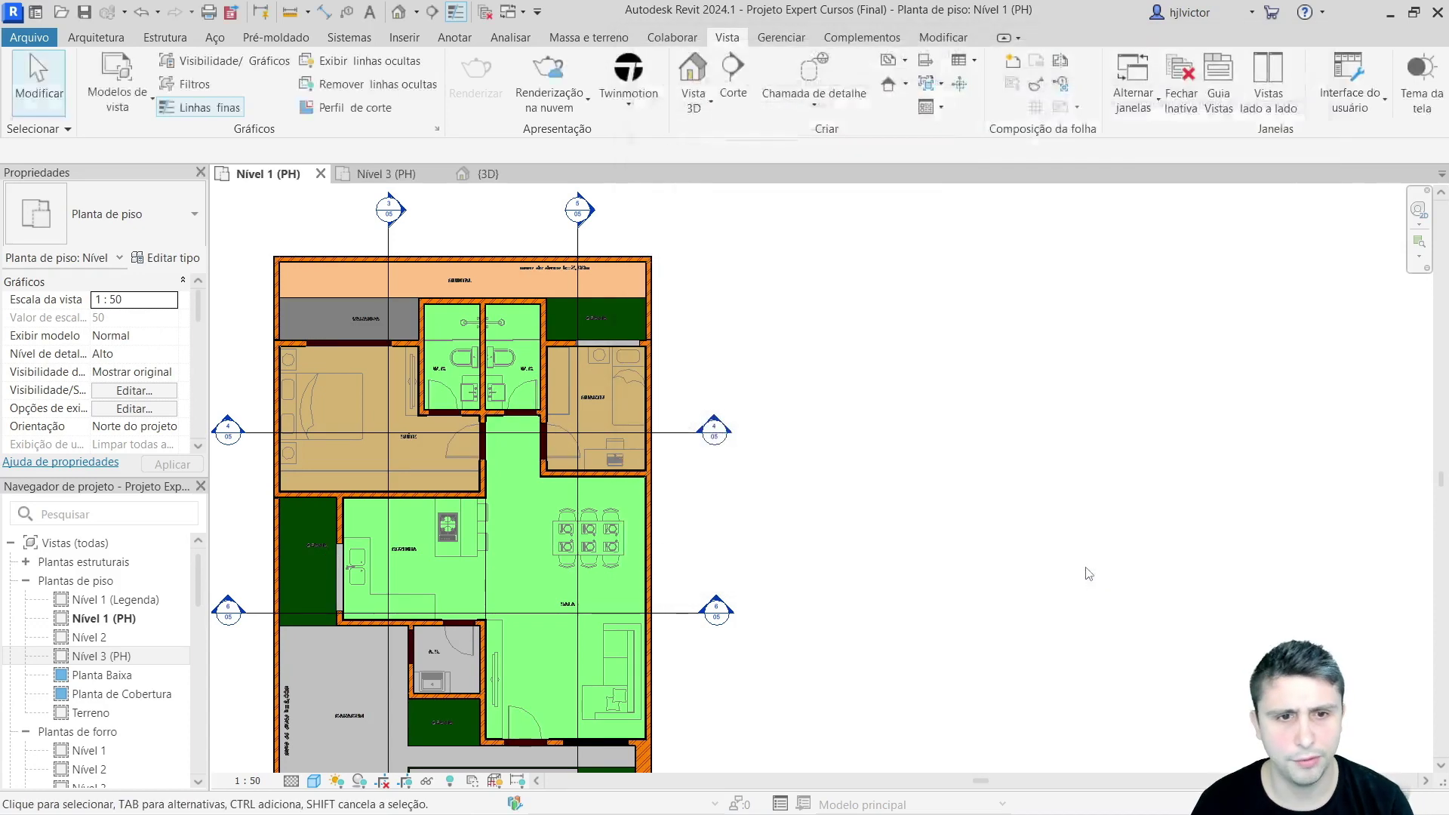
scroll(564, 504, "up", 2)
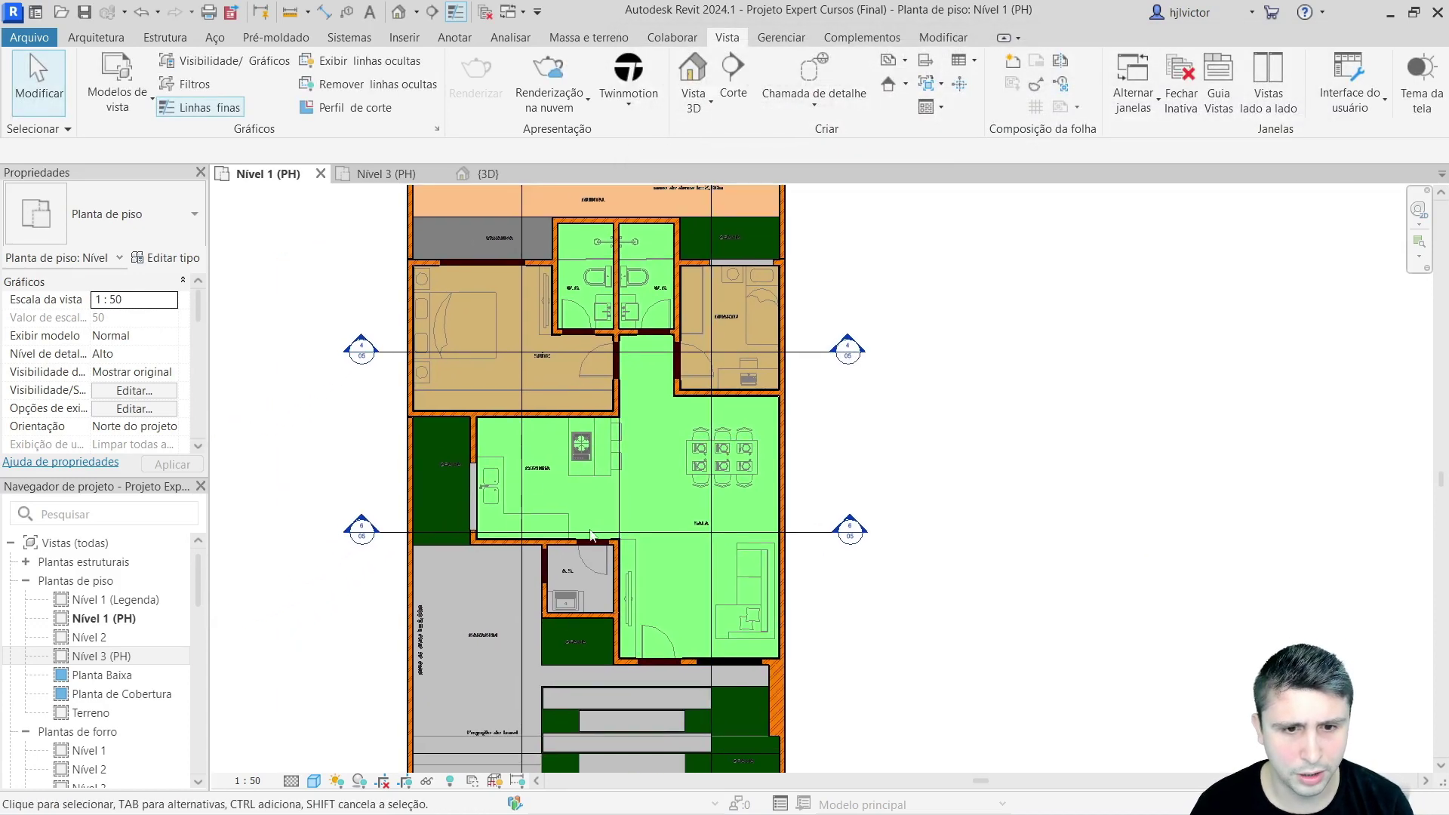
scroll(587, 565, "up", 1)
scroll(580, 550, "down", 2)
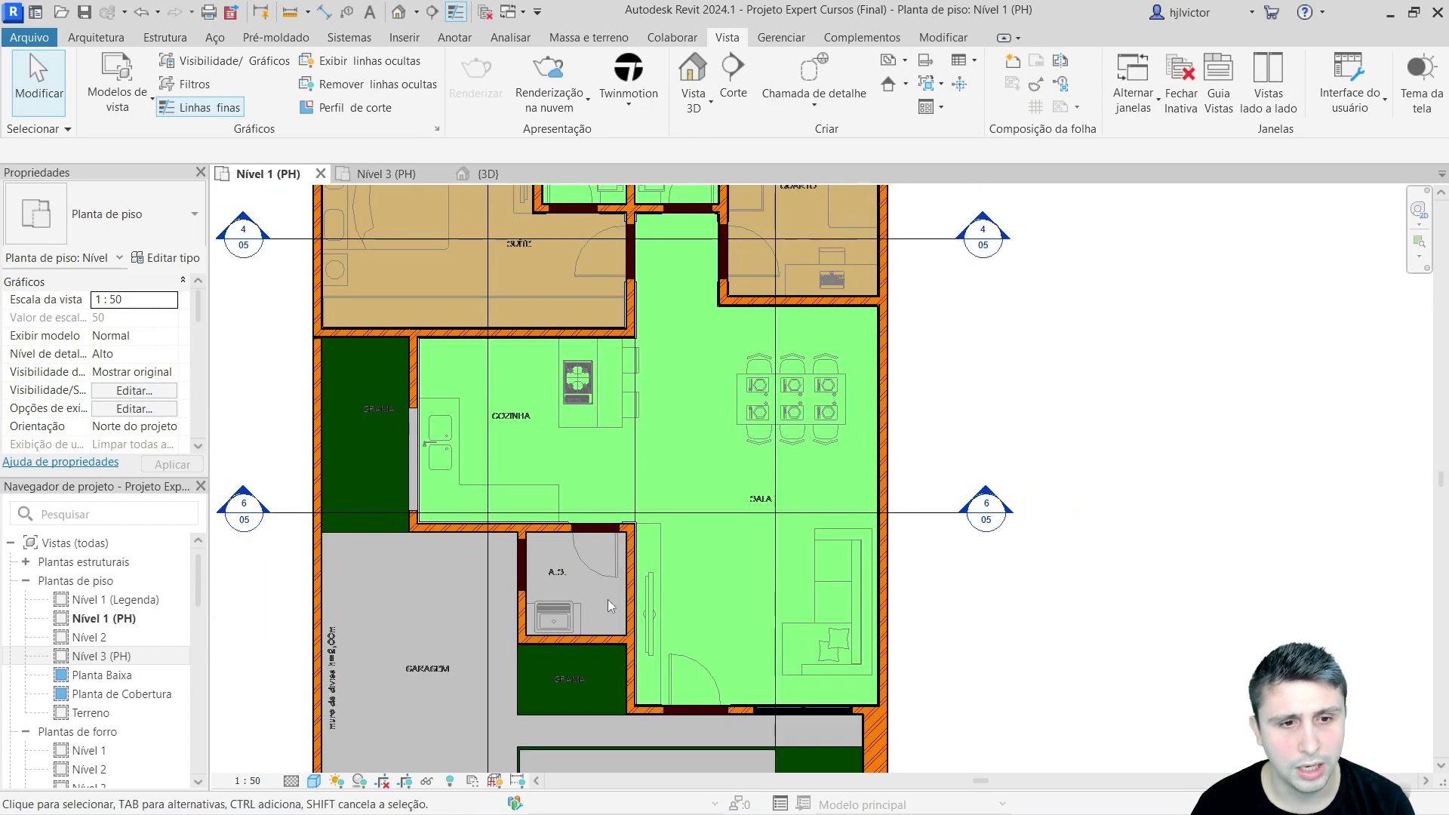
scroll(499, 486, "up", 1)
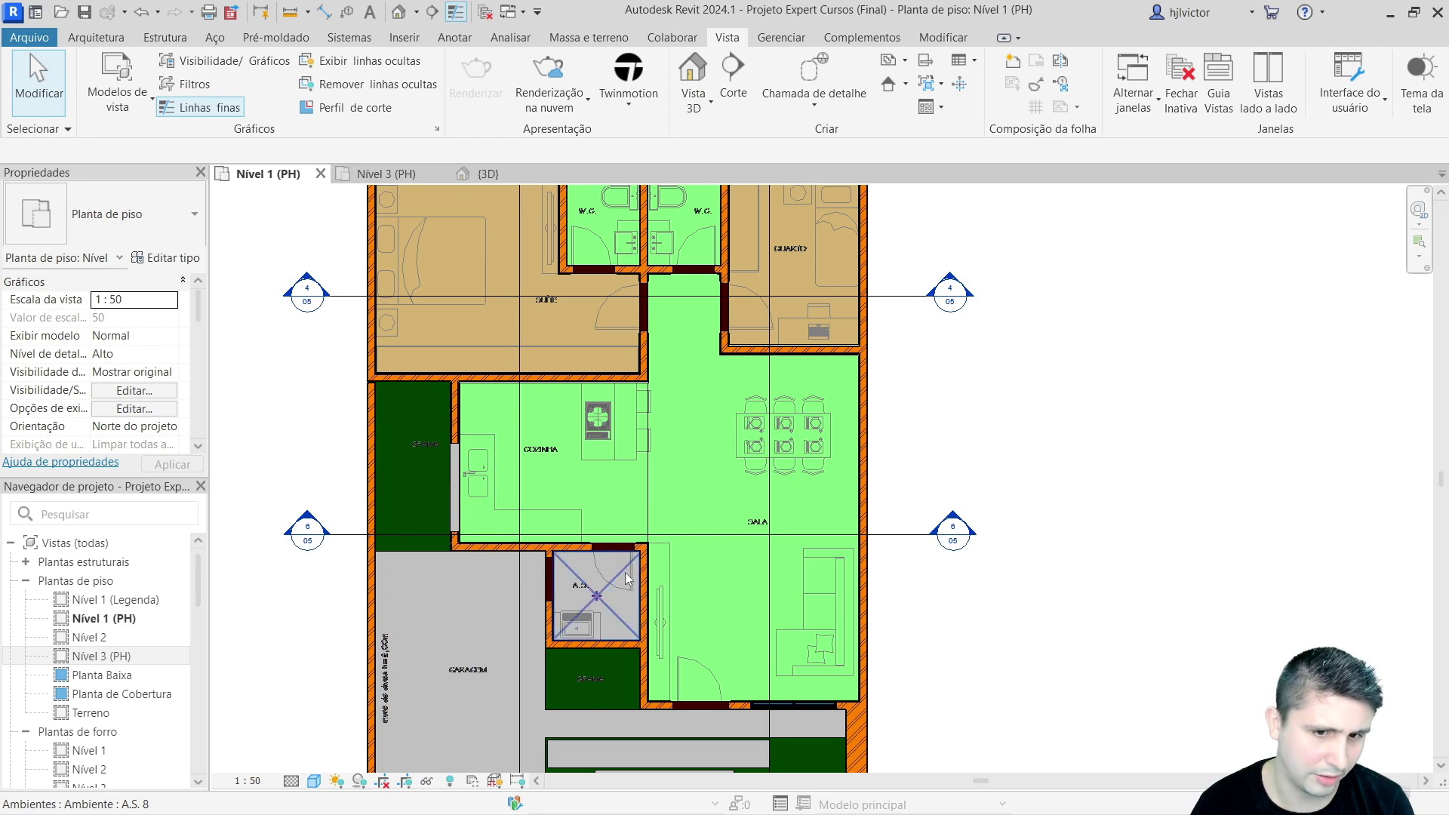
scroll(620, 570, "down", 1)
scroll(613, 558, "down", 1)
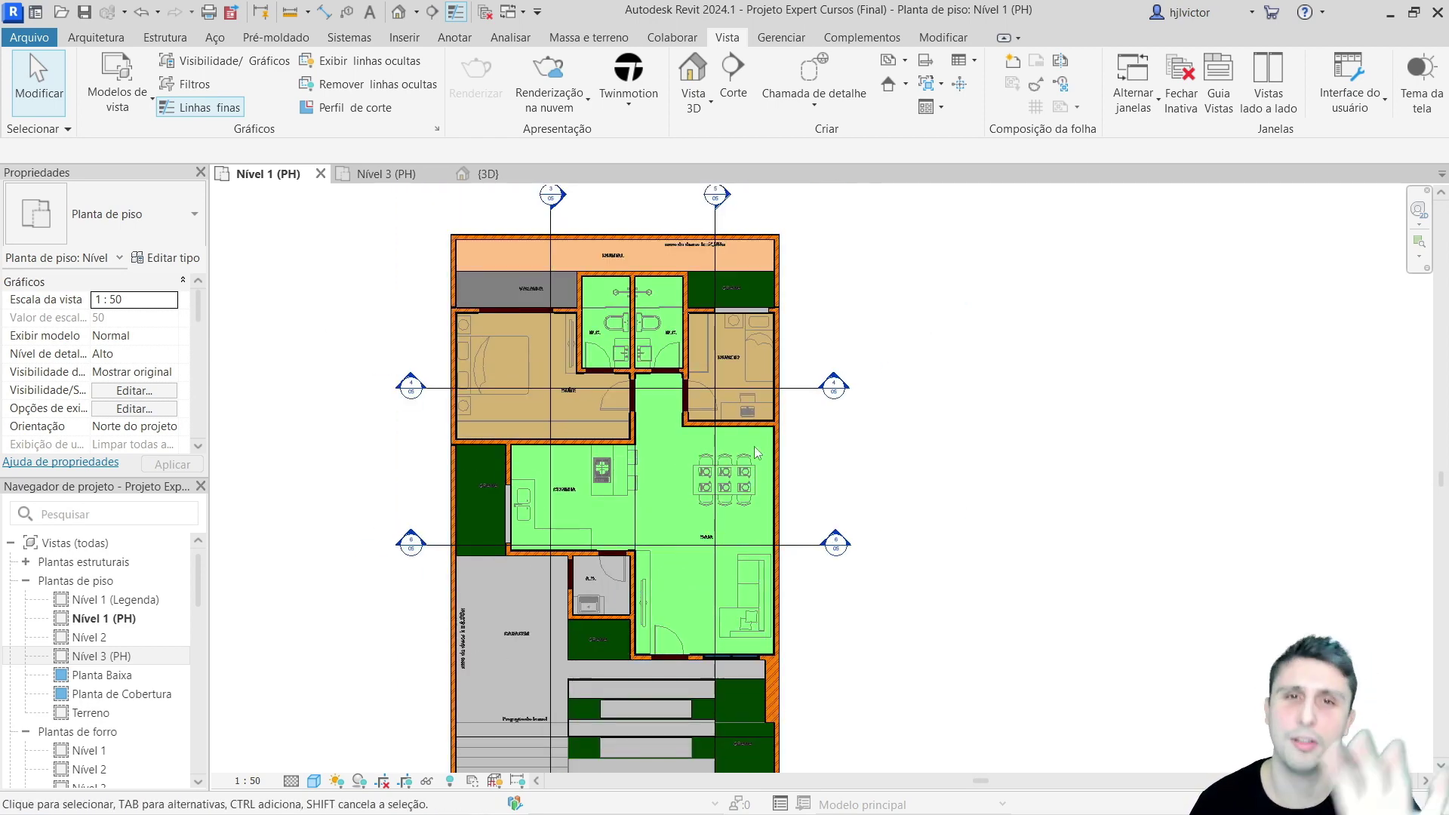
left_click(220, 62)
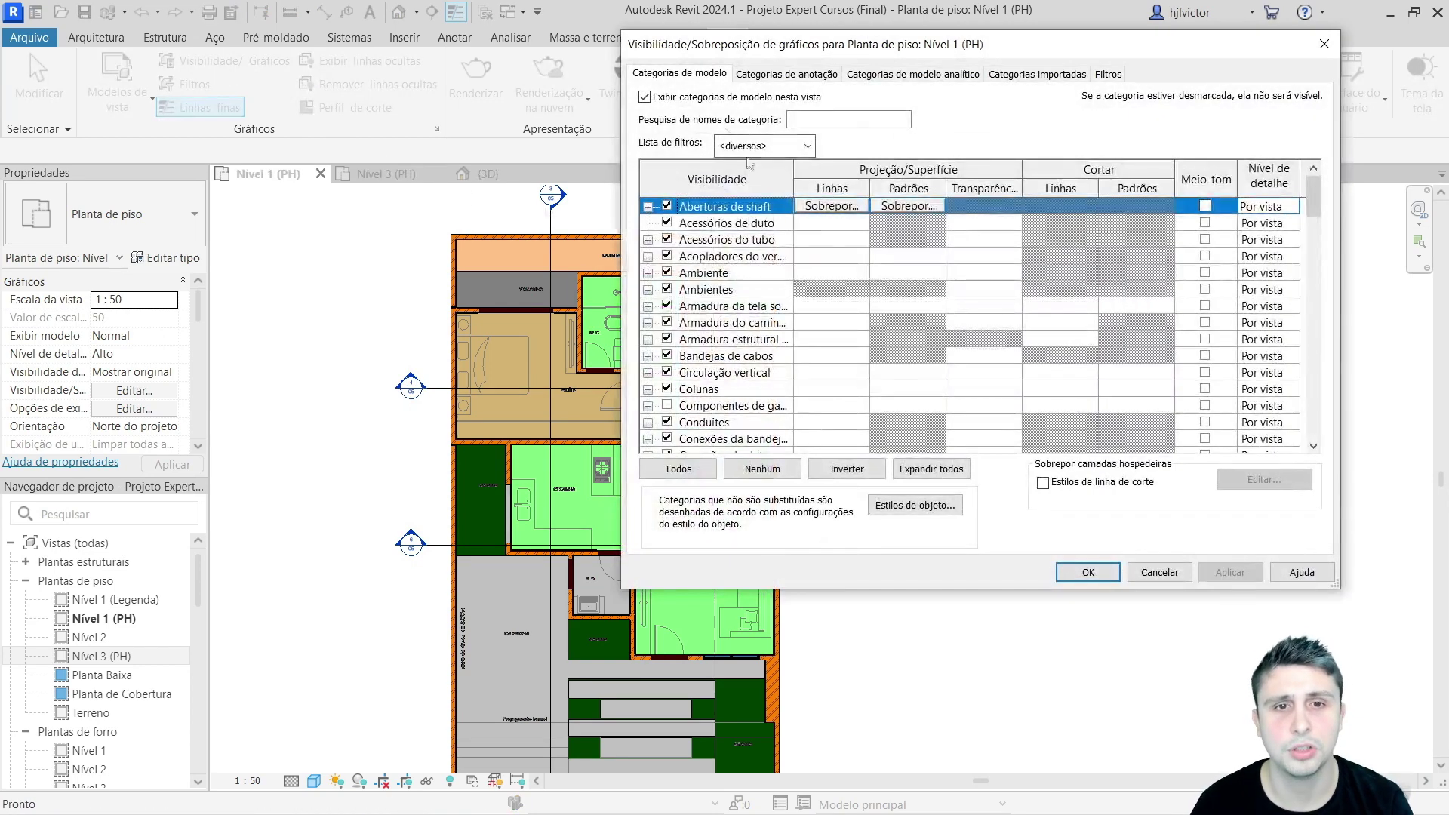
Step: Recheck Janelas in the model categories, briefly expanding and collapsing its subcategories
scroll(894, 332, "down", 3)
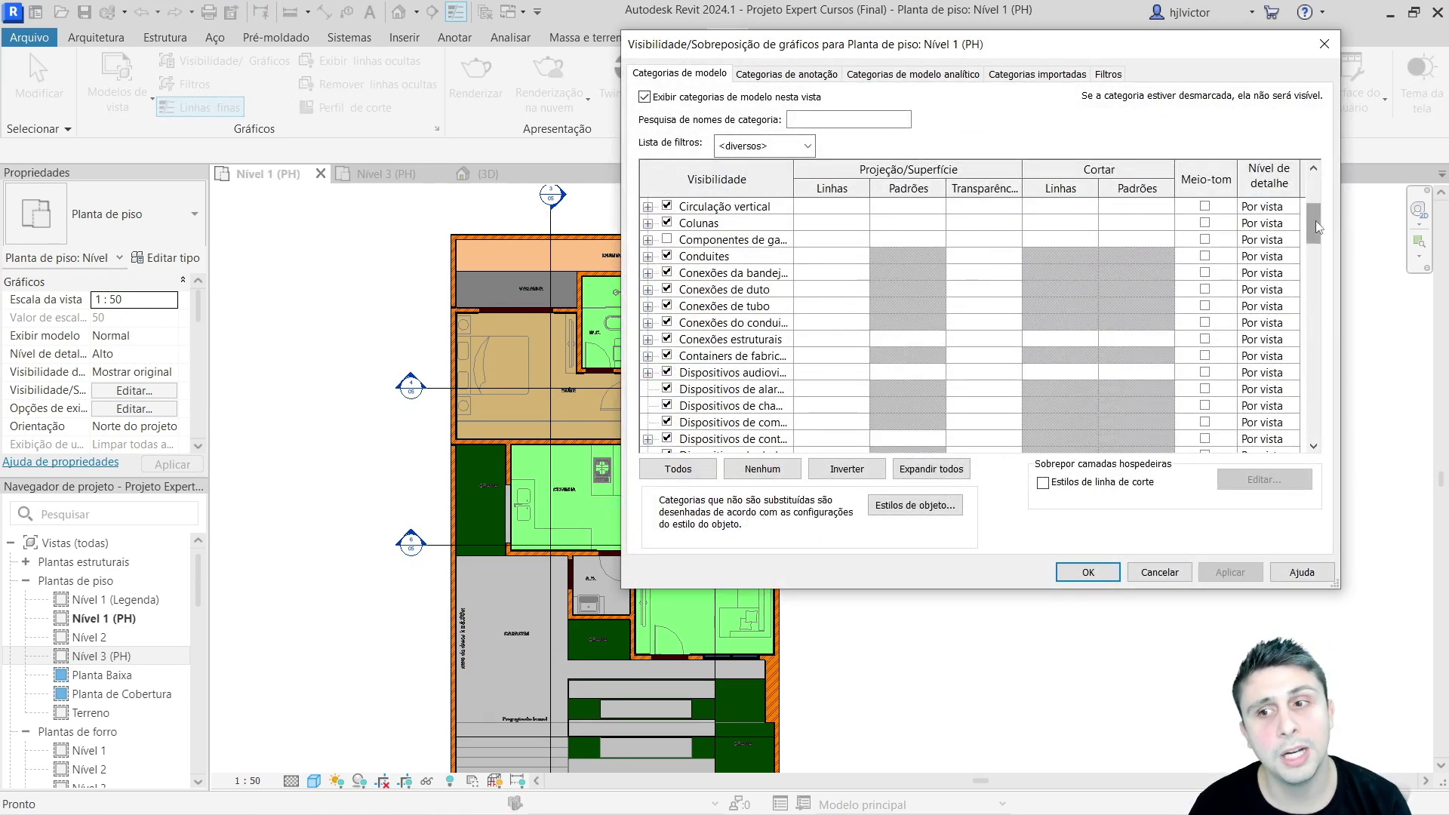
left_click_drag(1313, 226, 1293, 345)
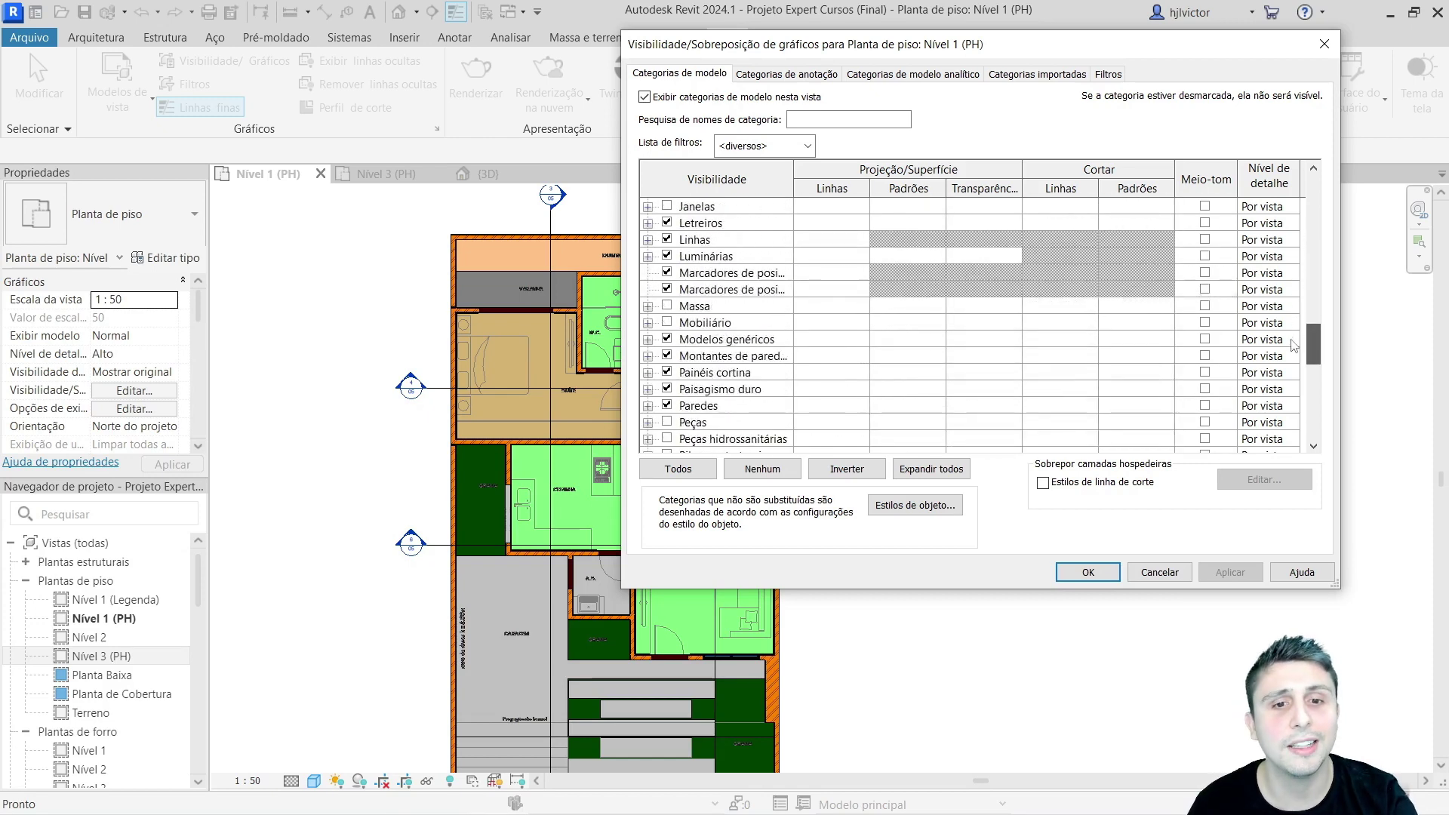
scroll(1193, 332, "up", 2)
scroll(1098, 319, "up", 3)
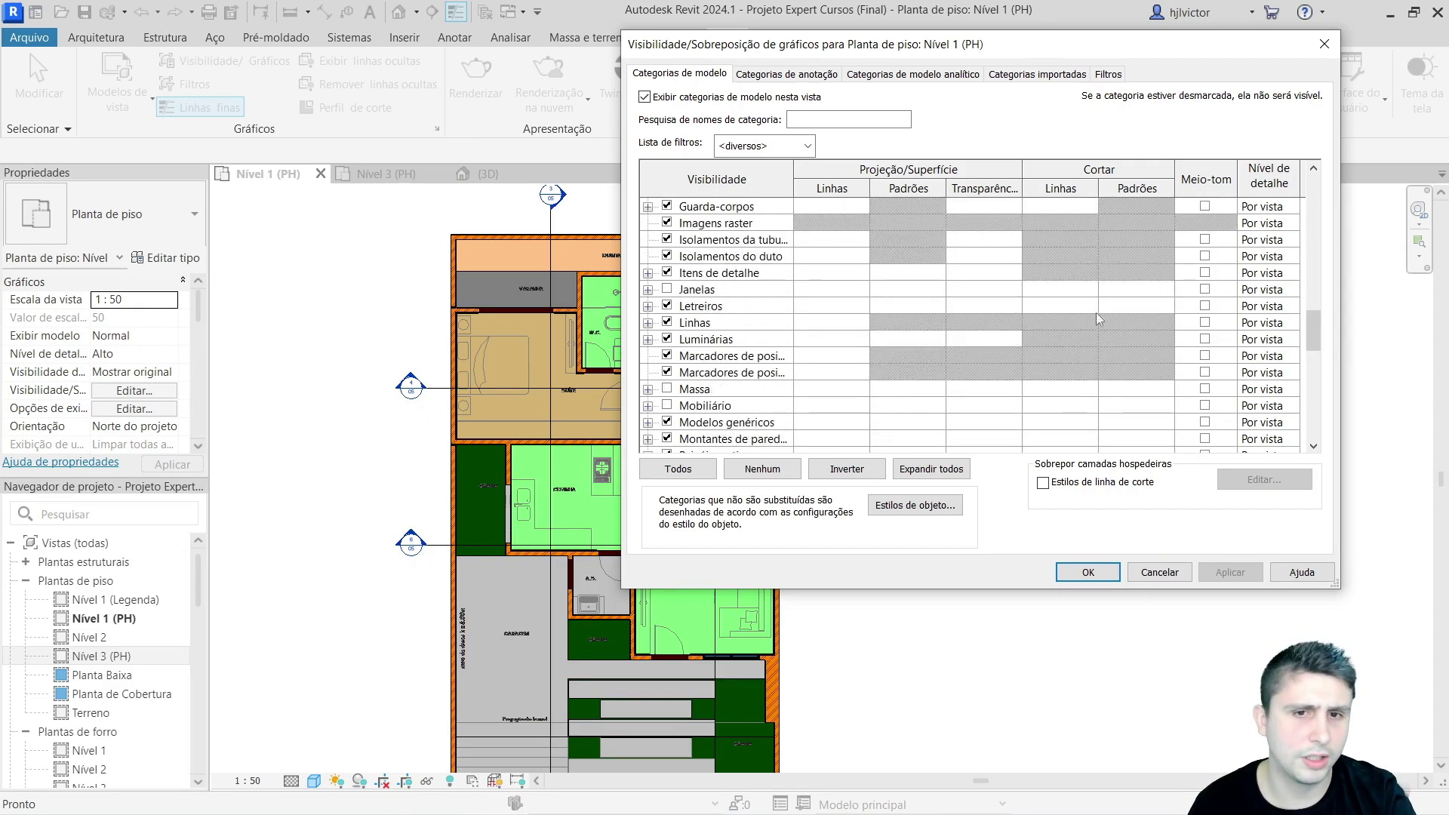
left_click(667, 289)
scroll(737, 318, "down", 2)
scroll(737, 318, "up", 1)
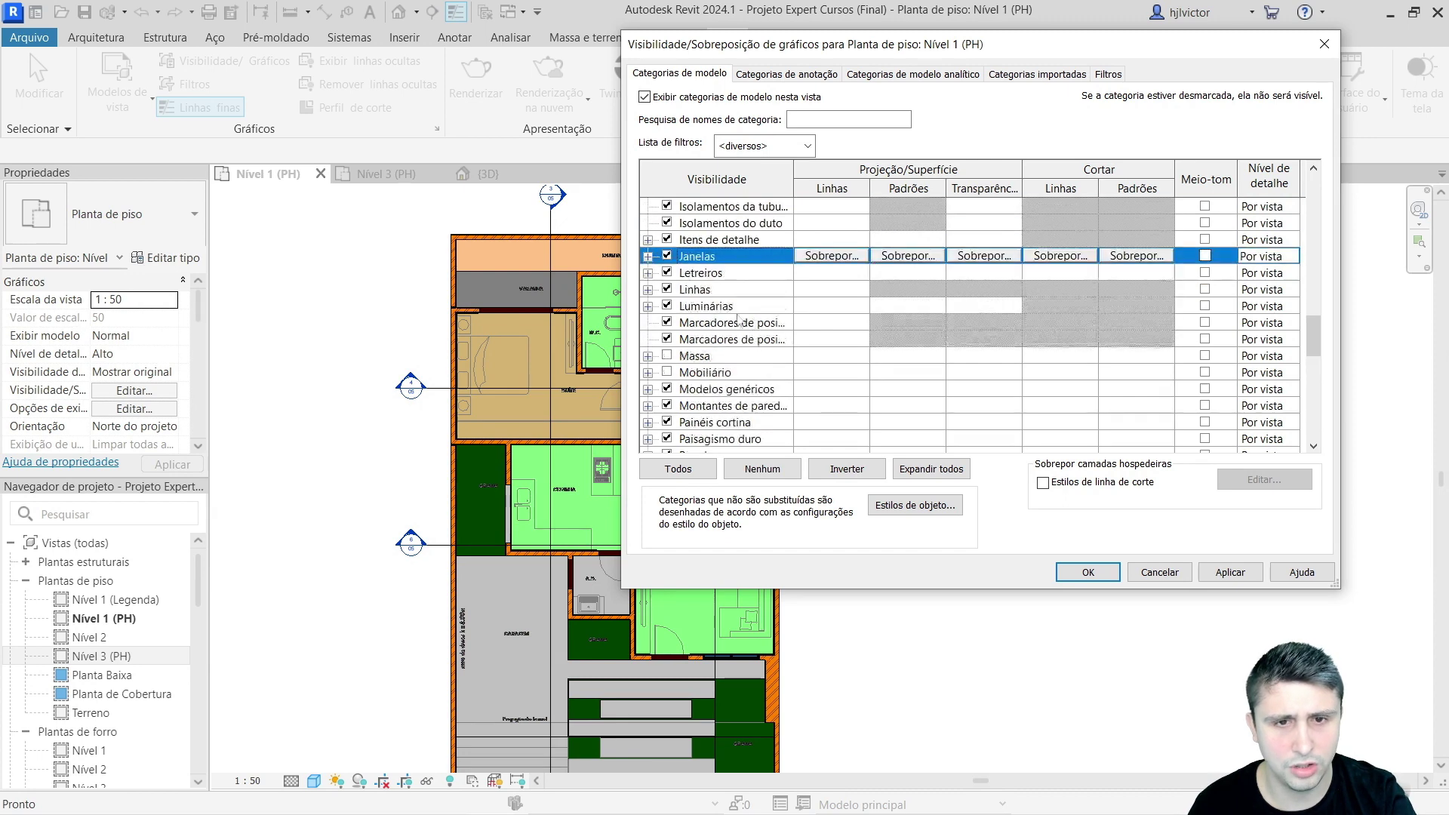
left_click(647, 257)
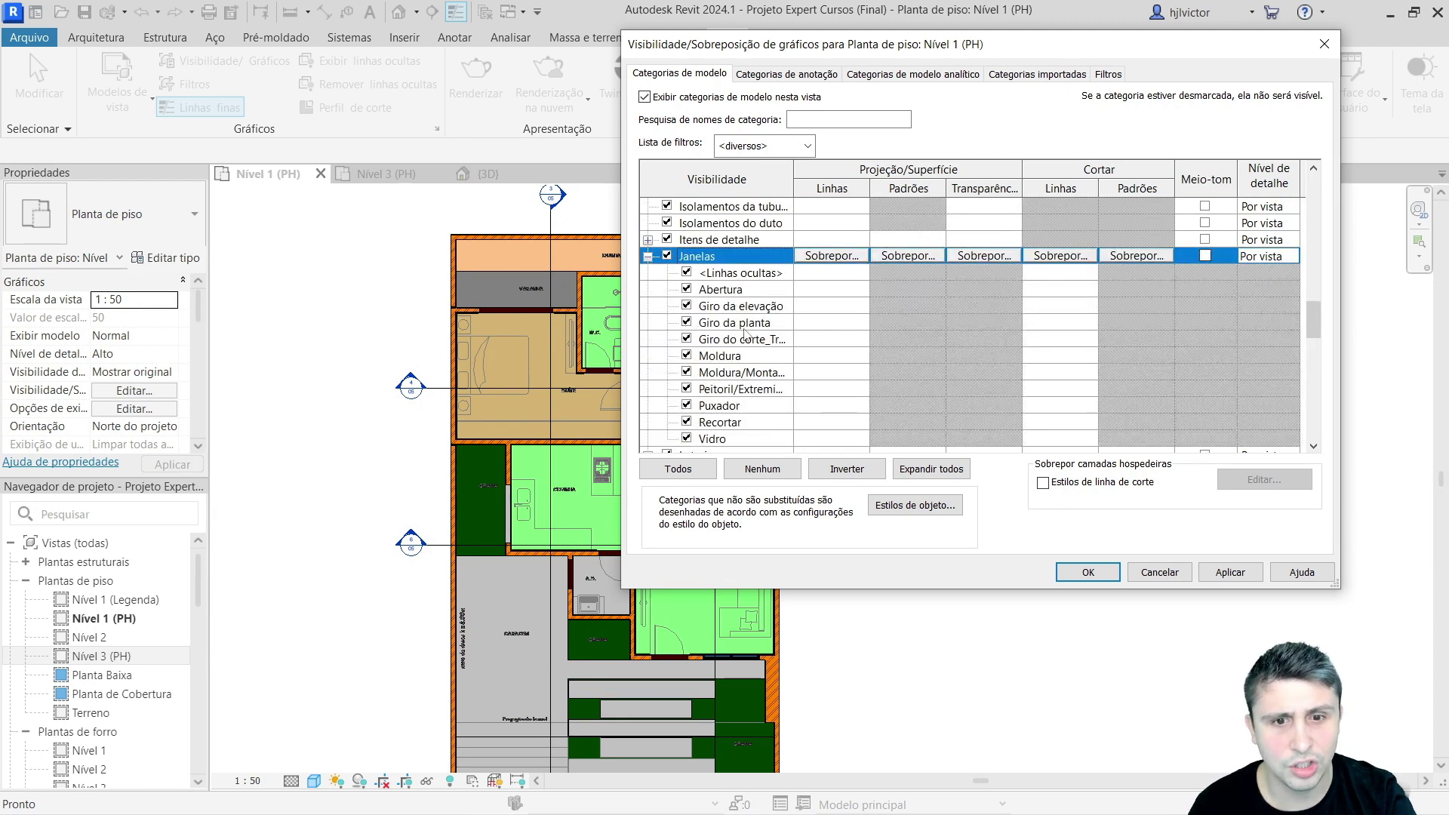
scroll(737, 378, "down", 1)
scroll(738, 381, "down", 1)
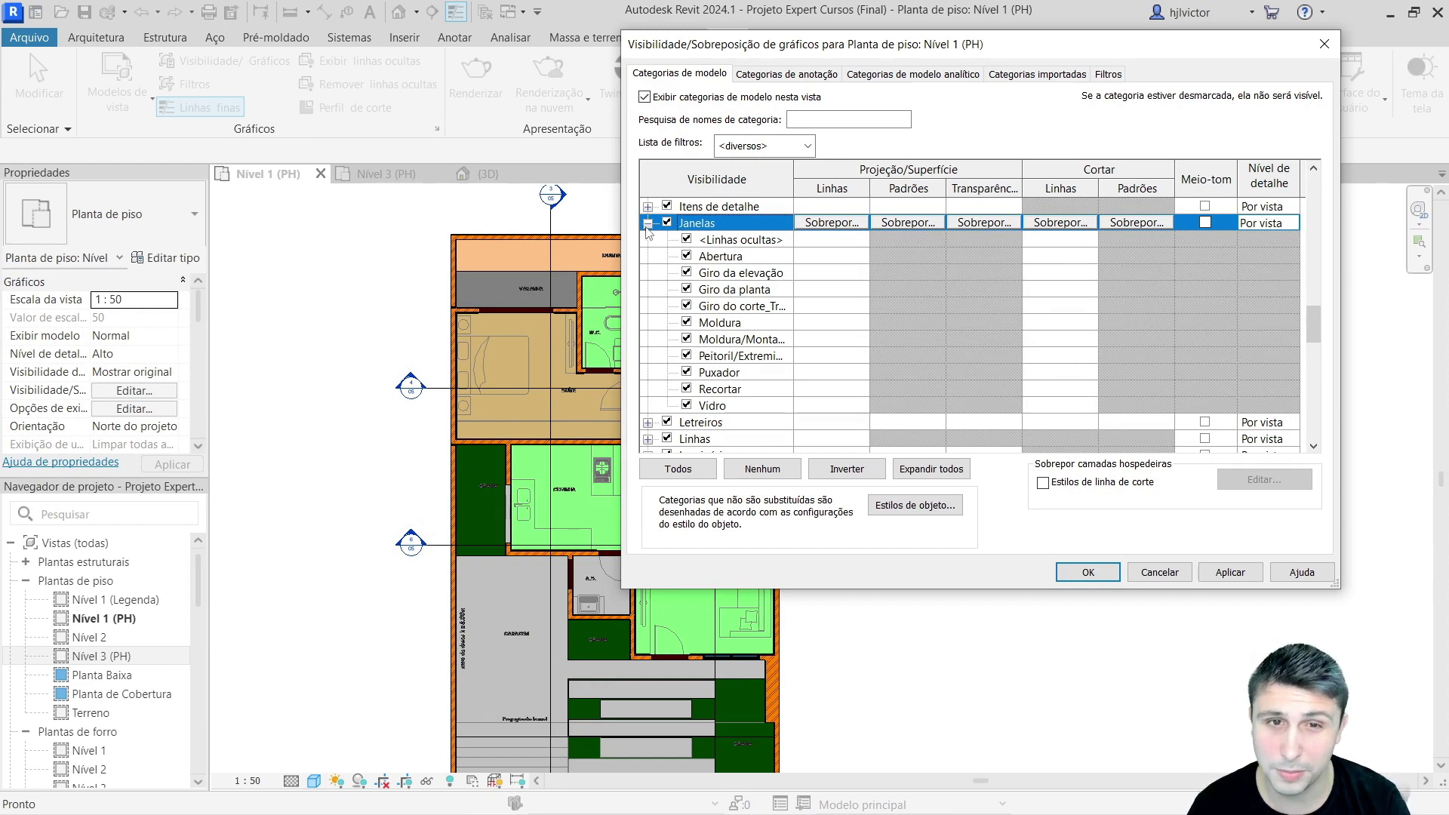
left_click(647, 223)
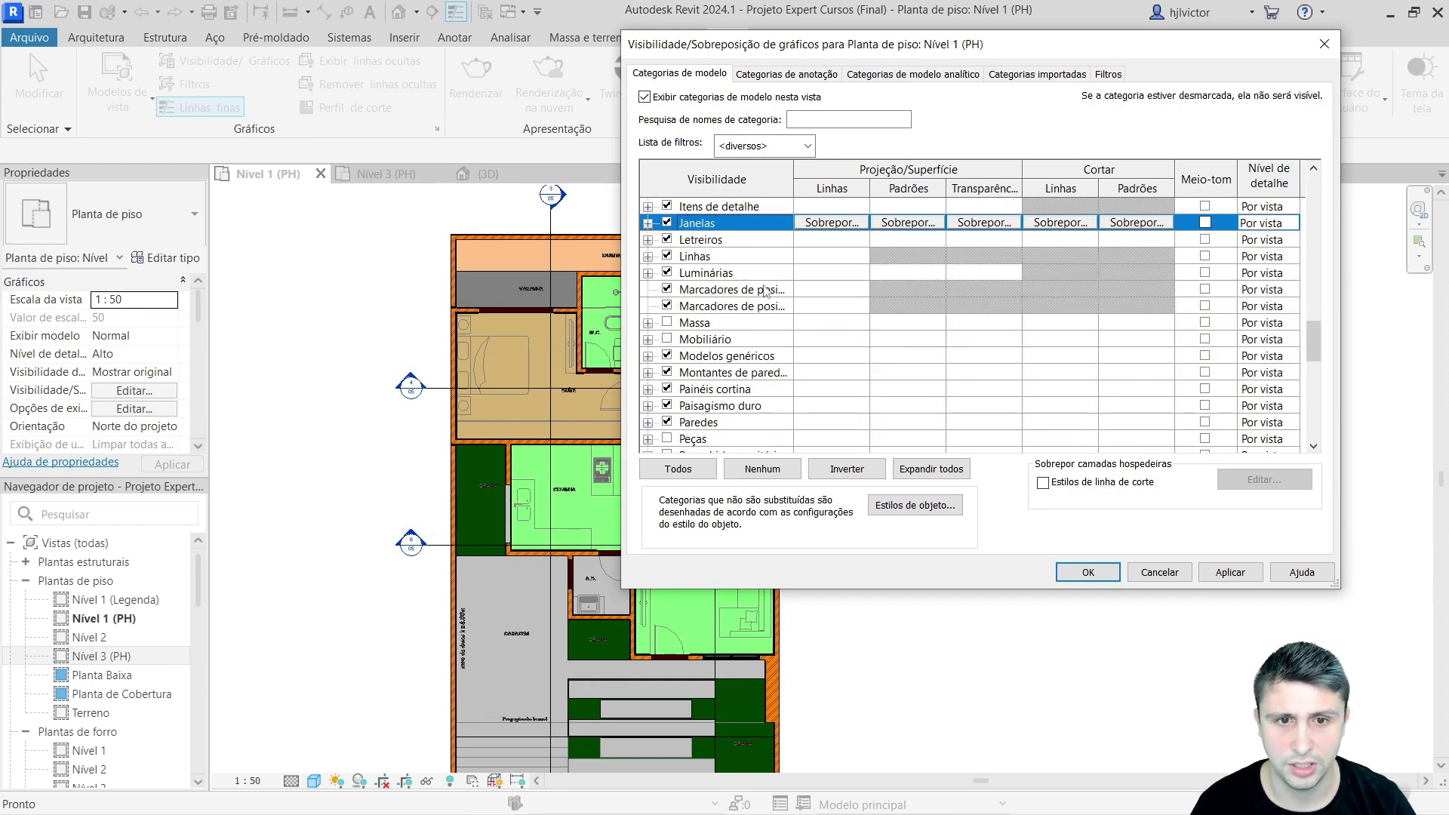
Step: Recheck Portas after expanding its subcategories, then Aplicar and OK
scroll(688, 337, "down", 1)
scroll(688, 340, "down", 1)
scroll(689, 347, "down", 1)
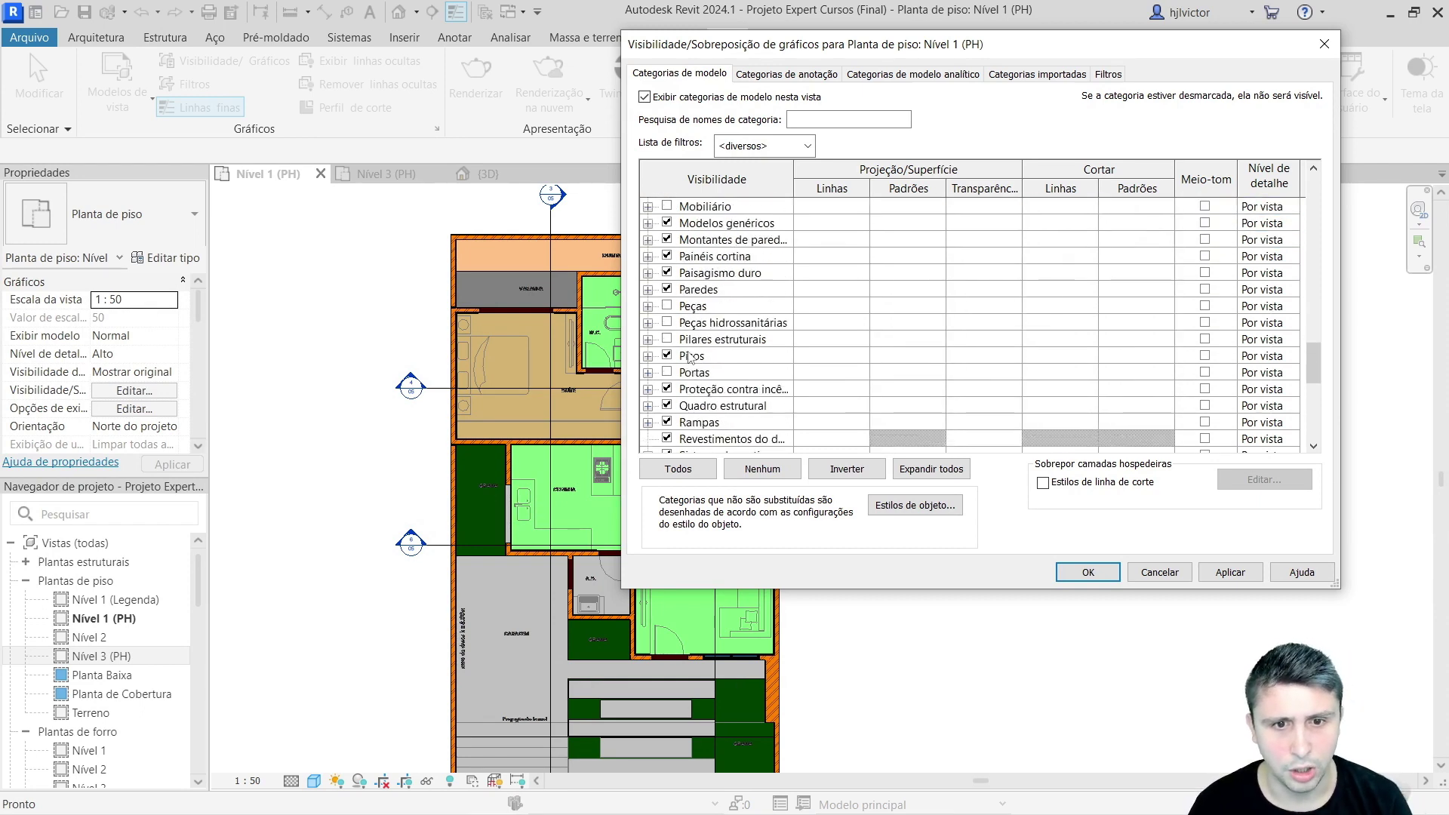
scroll(690, 356, "down", 1)
left_click(648, 340)
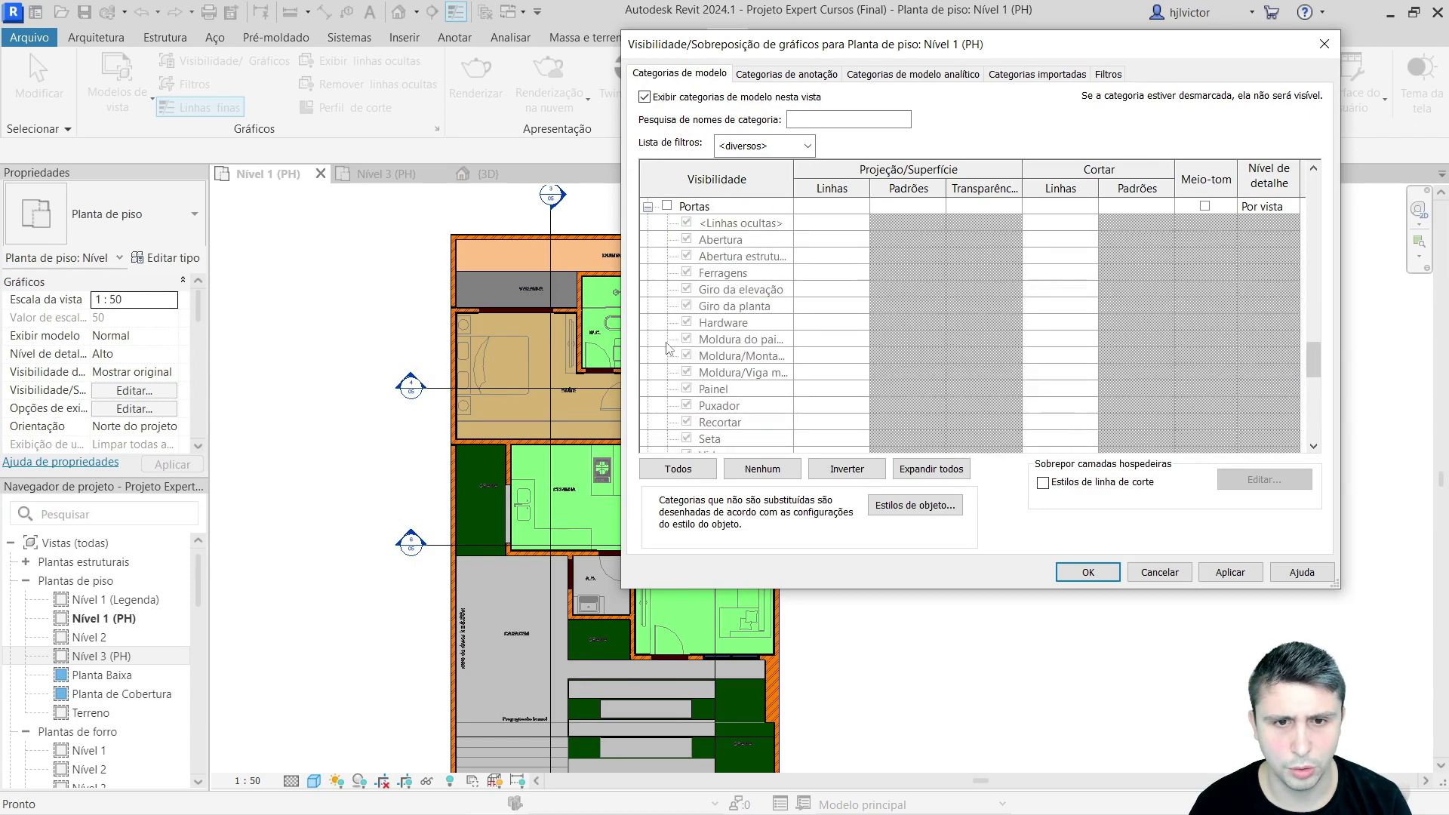
left_click(666, 207)
left_click(1230, 572)
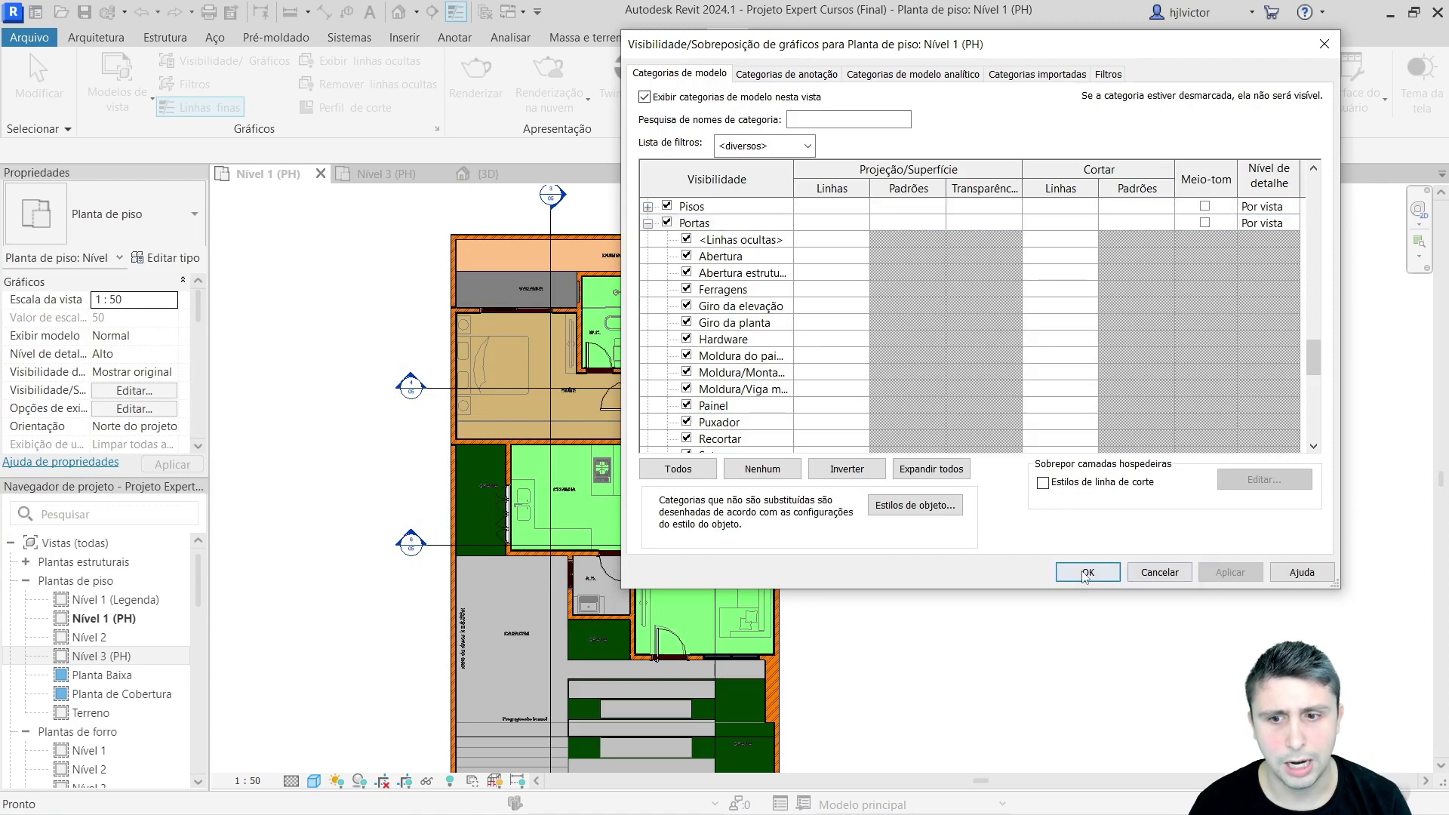
left_click(1087, 572)
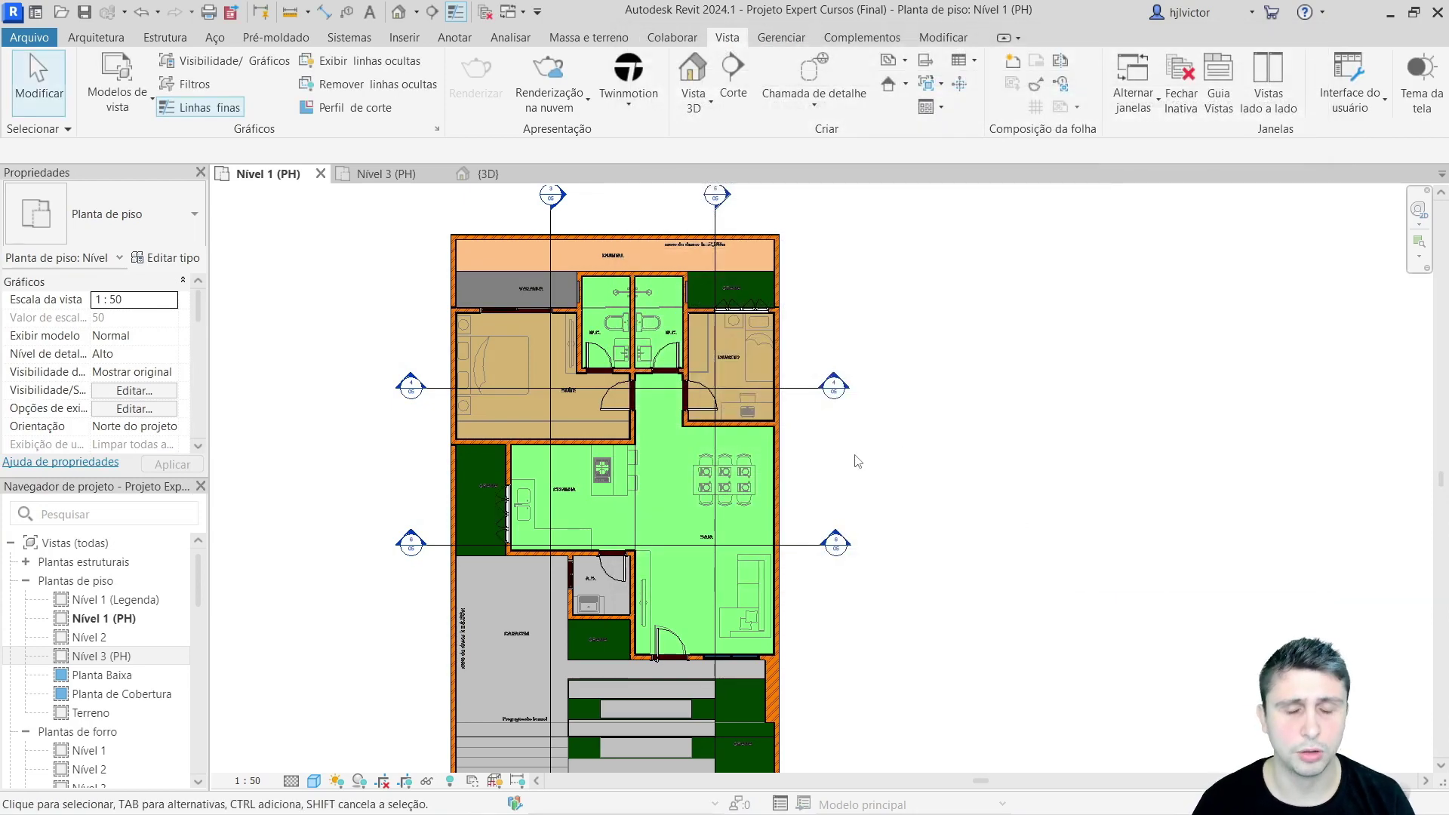
Step: Uncheck Eixo guia on the Categorias de anotação tab and confirm with OK
left_click(248, 60)
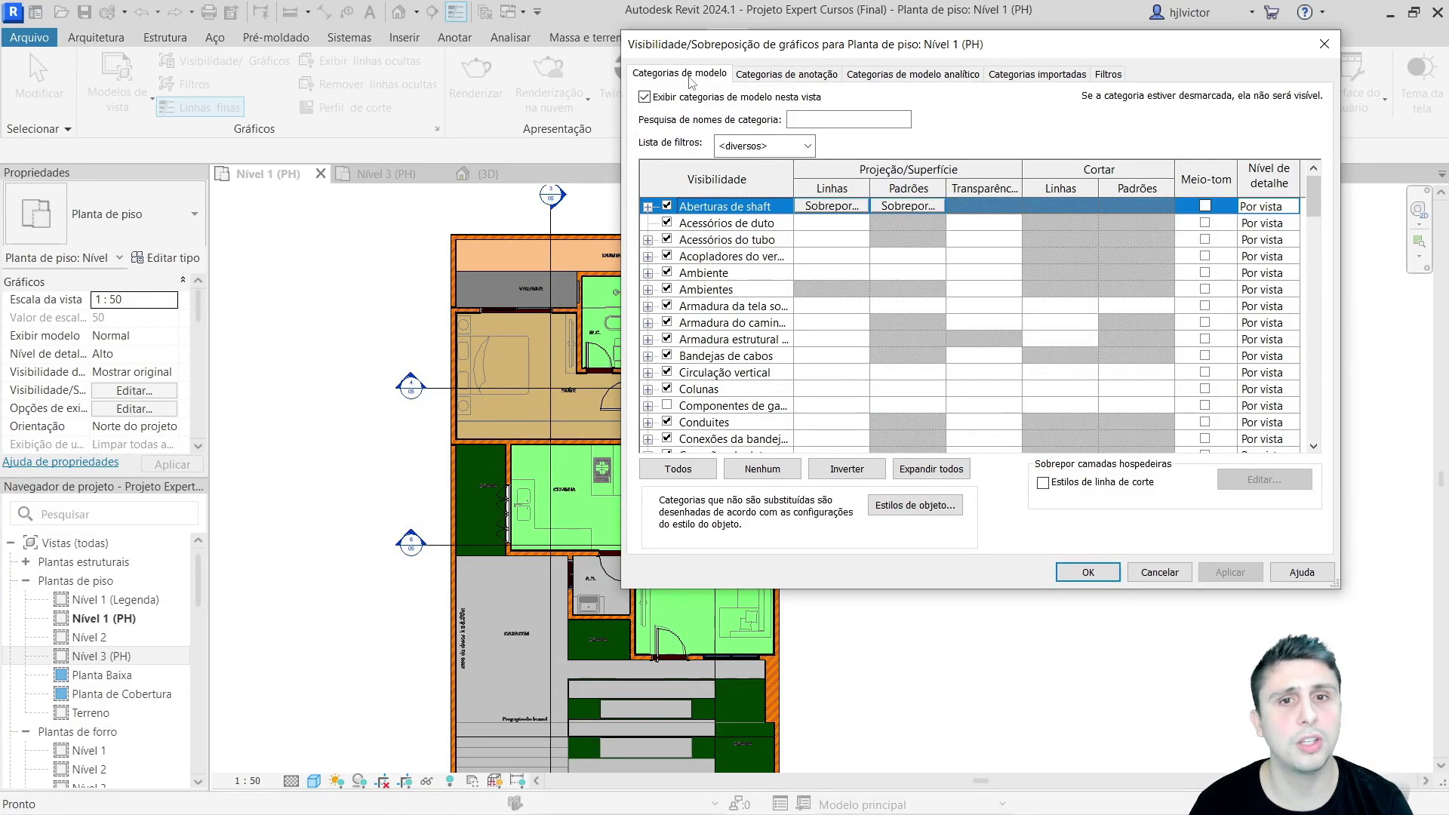
left_click(756, 76)
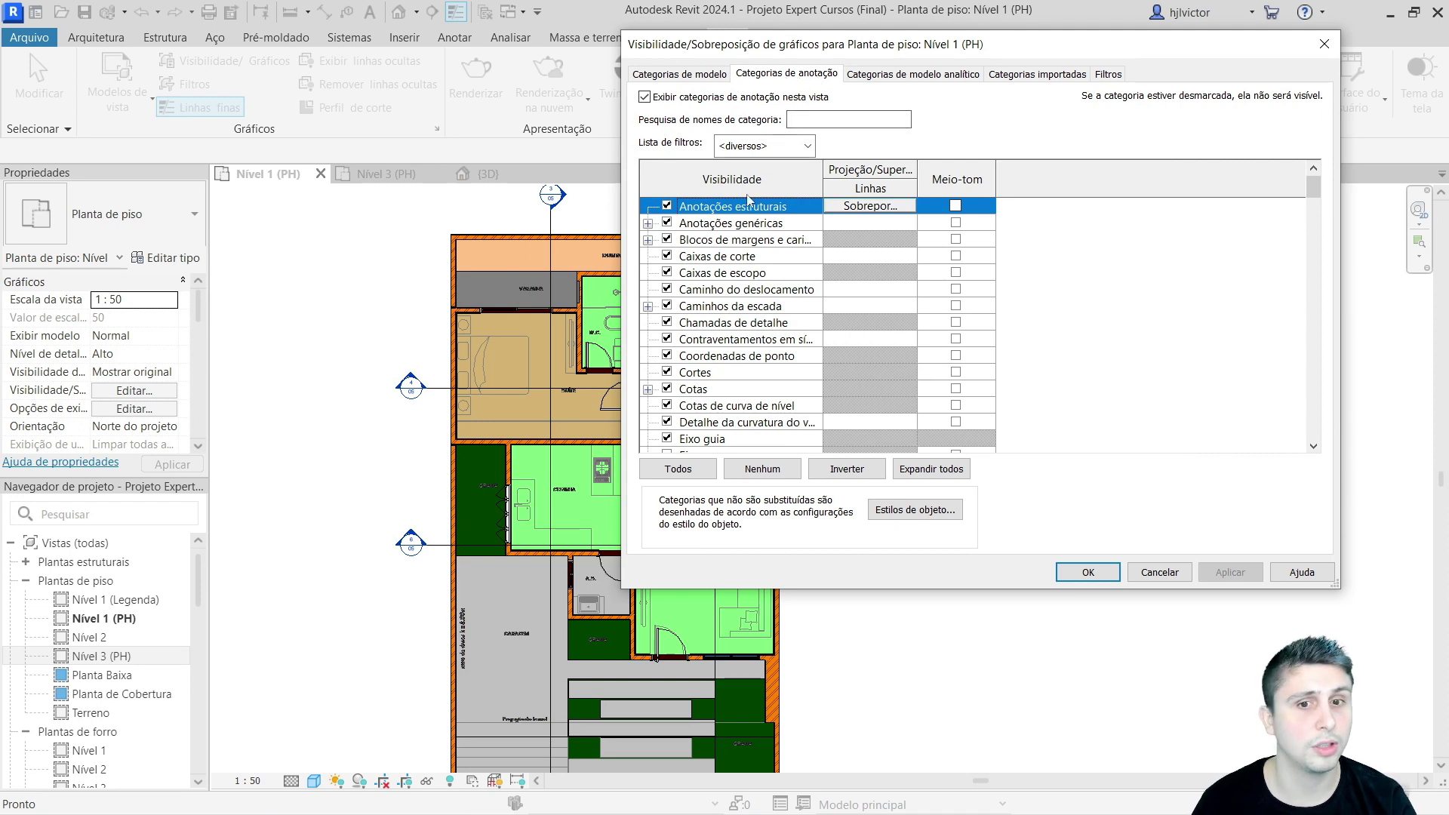
scroll(818, 313, "down", 1)
scroll(842, 336, "down", 1)
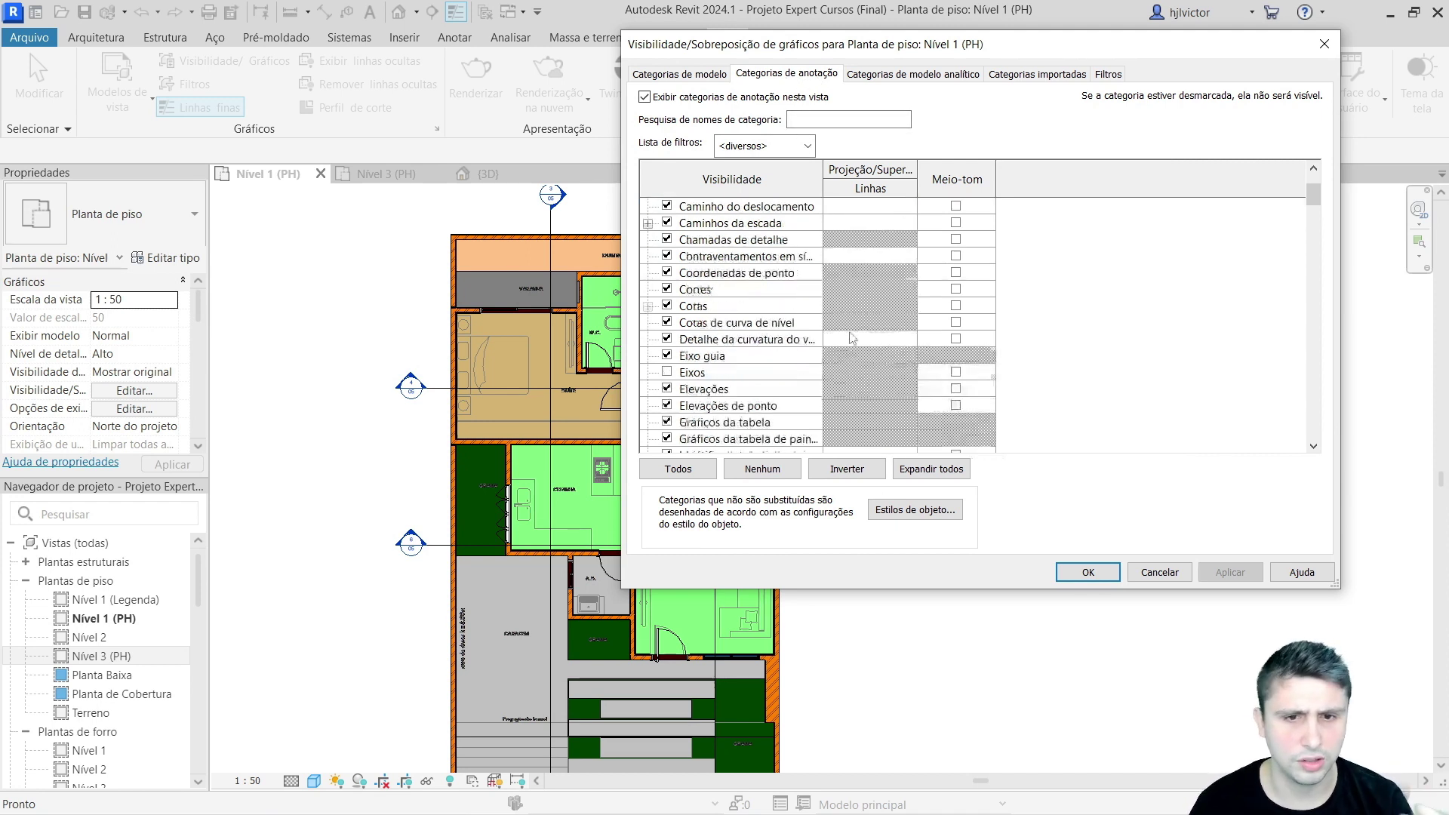
scroll(837, 336, "down", 1)
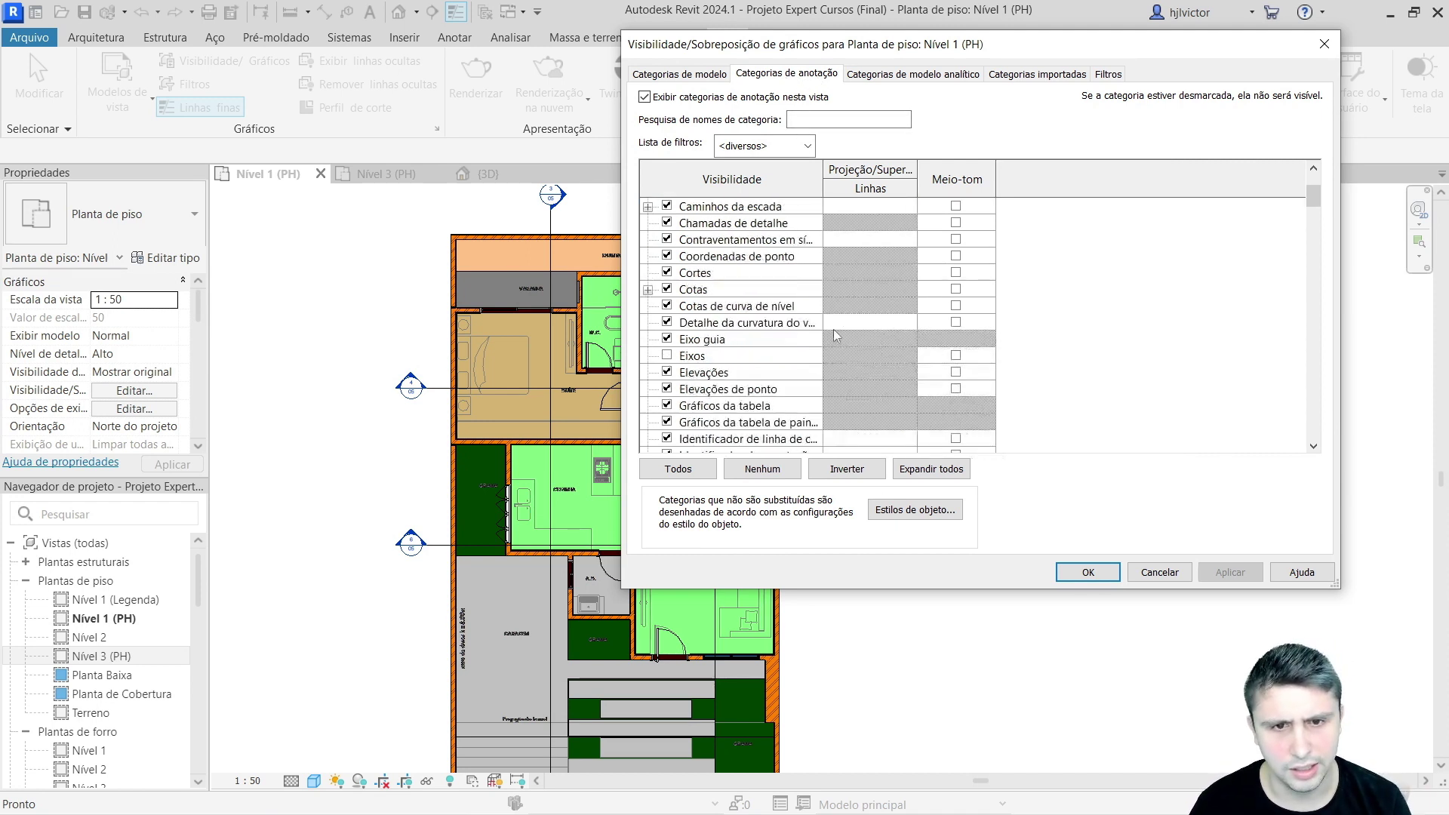
left_click(666, 339)
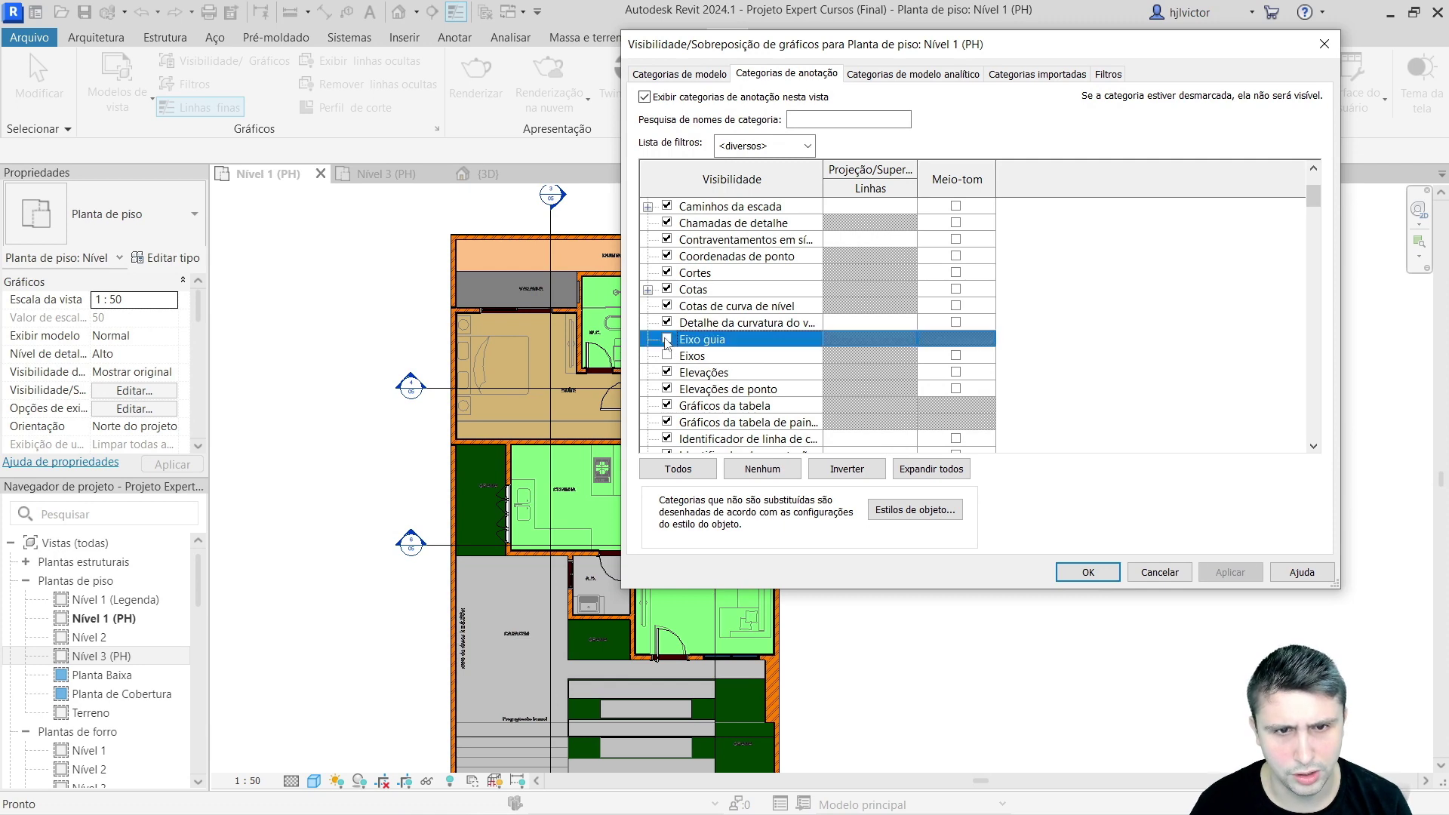
left_click(1087, 571)
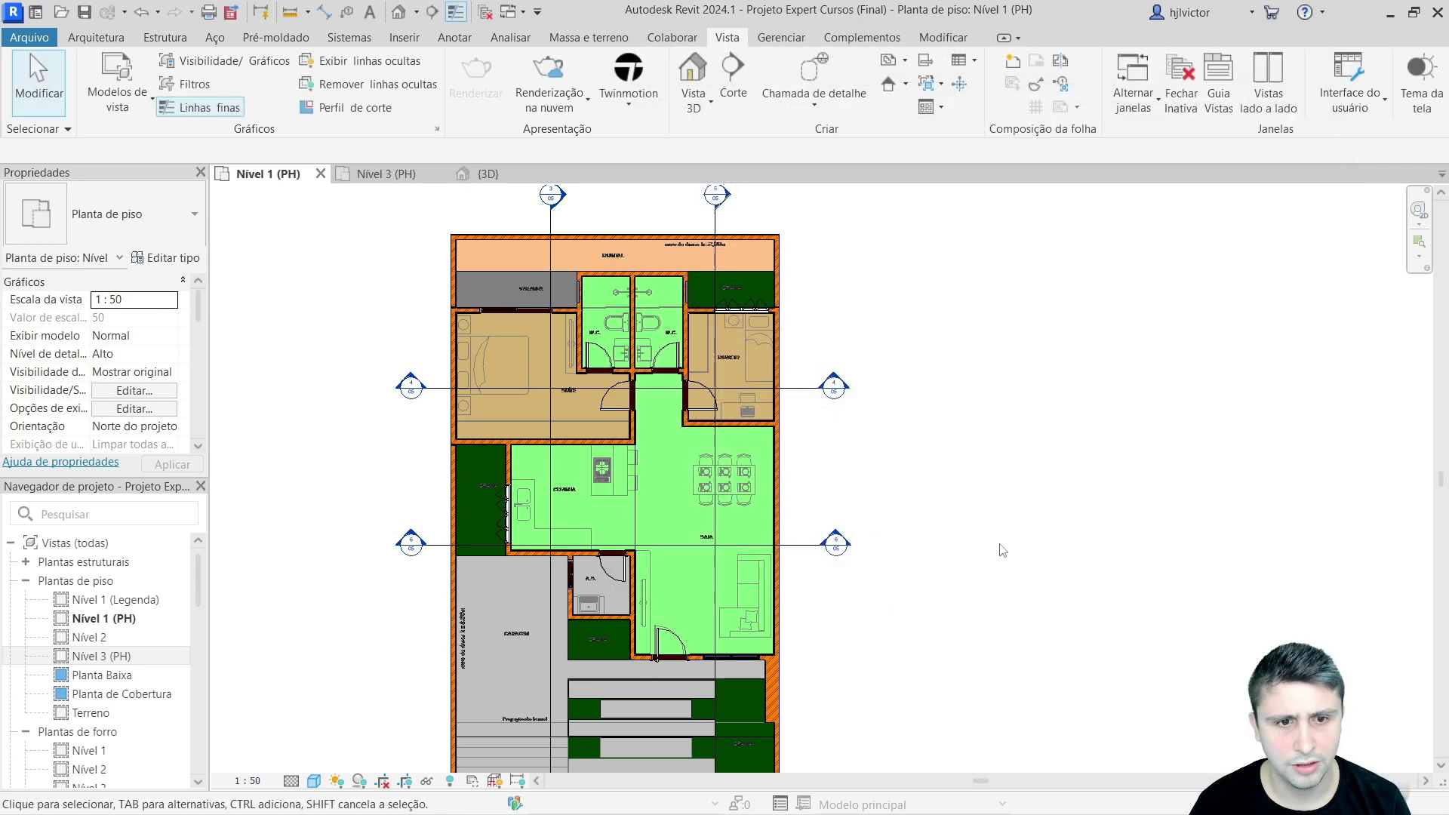
Step: Check Eixos and Eixo guia on the Categorias de anotação tab for Nível 1 (PH)
left_click(202, 67)
scroll(834, 351, "down", 2)
scroll(830, 340, "down", 2)
scroll(828, 330, "down", 2)
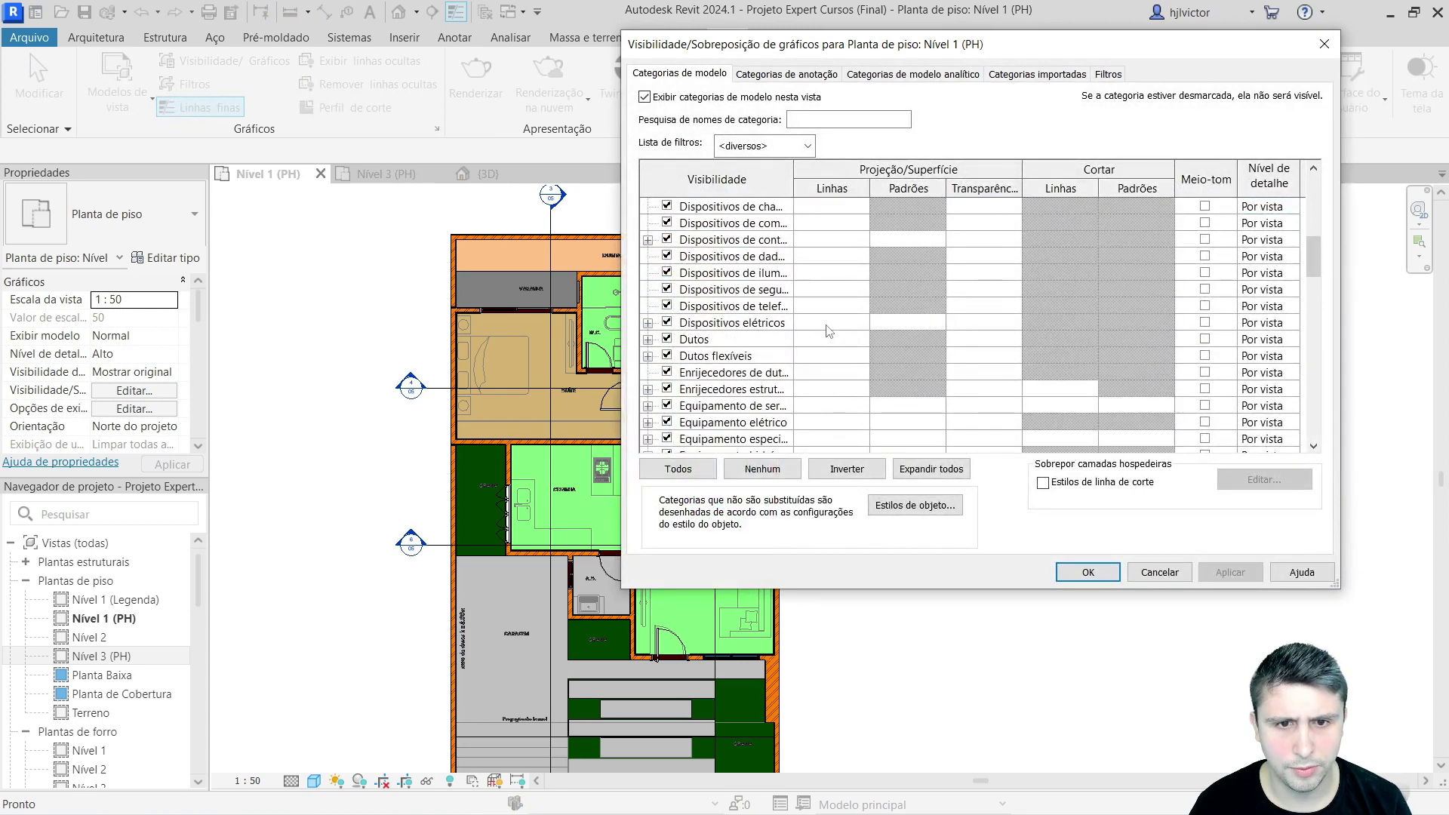
scroll(827, 329, "down", 2)
scroll(824, 330, "down", 2)
scroll(818, 329, "down", 2)
scroll(804, 324, "down", 1)
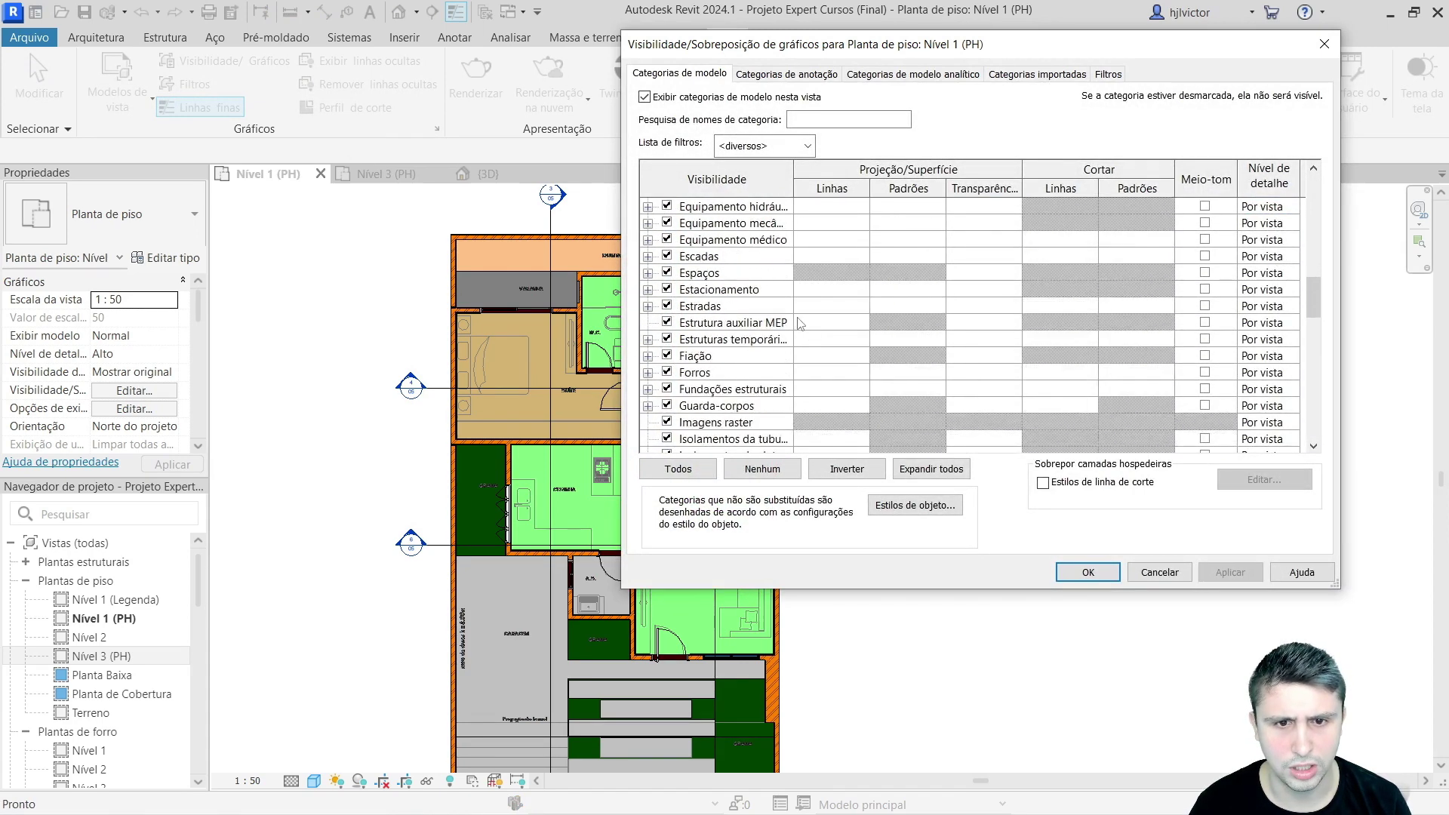
left_click(766, 74)
scroll(766, 321, "down", 2)
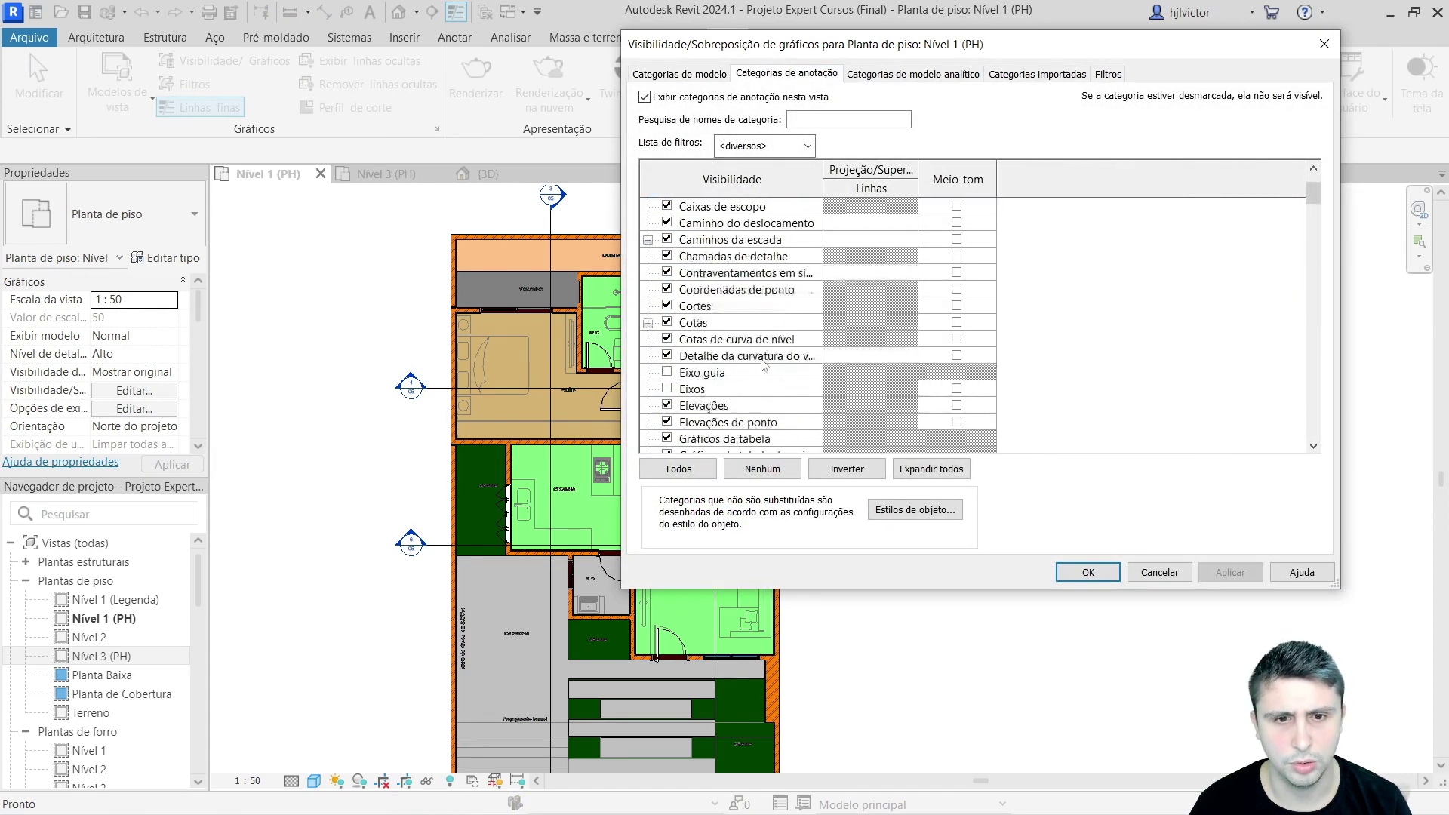
scroll(760, 375, "down", 1)
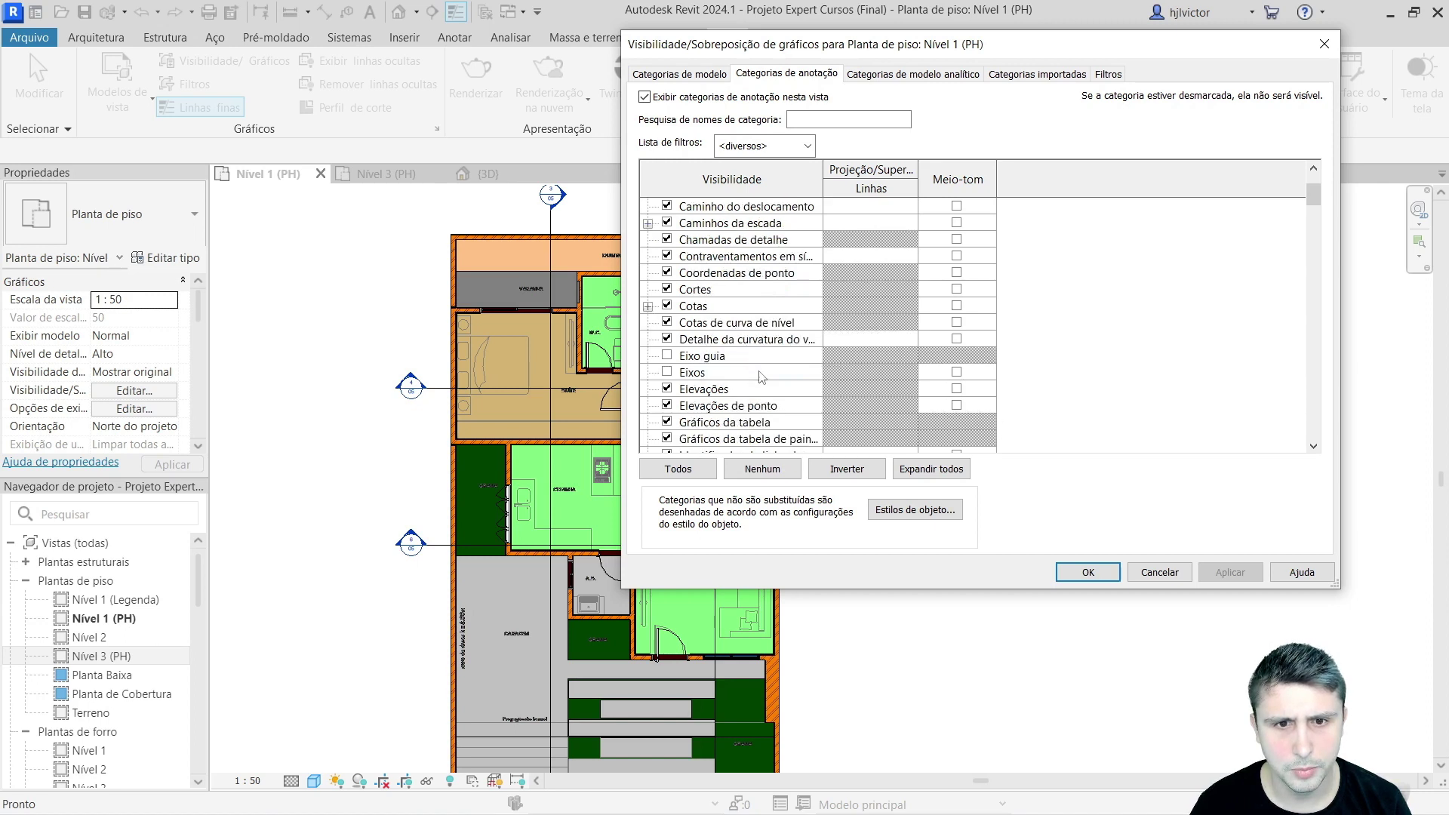
scroll(755, 374, "down", 1)
left_click(666, 322)
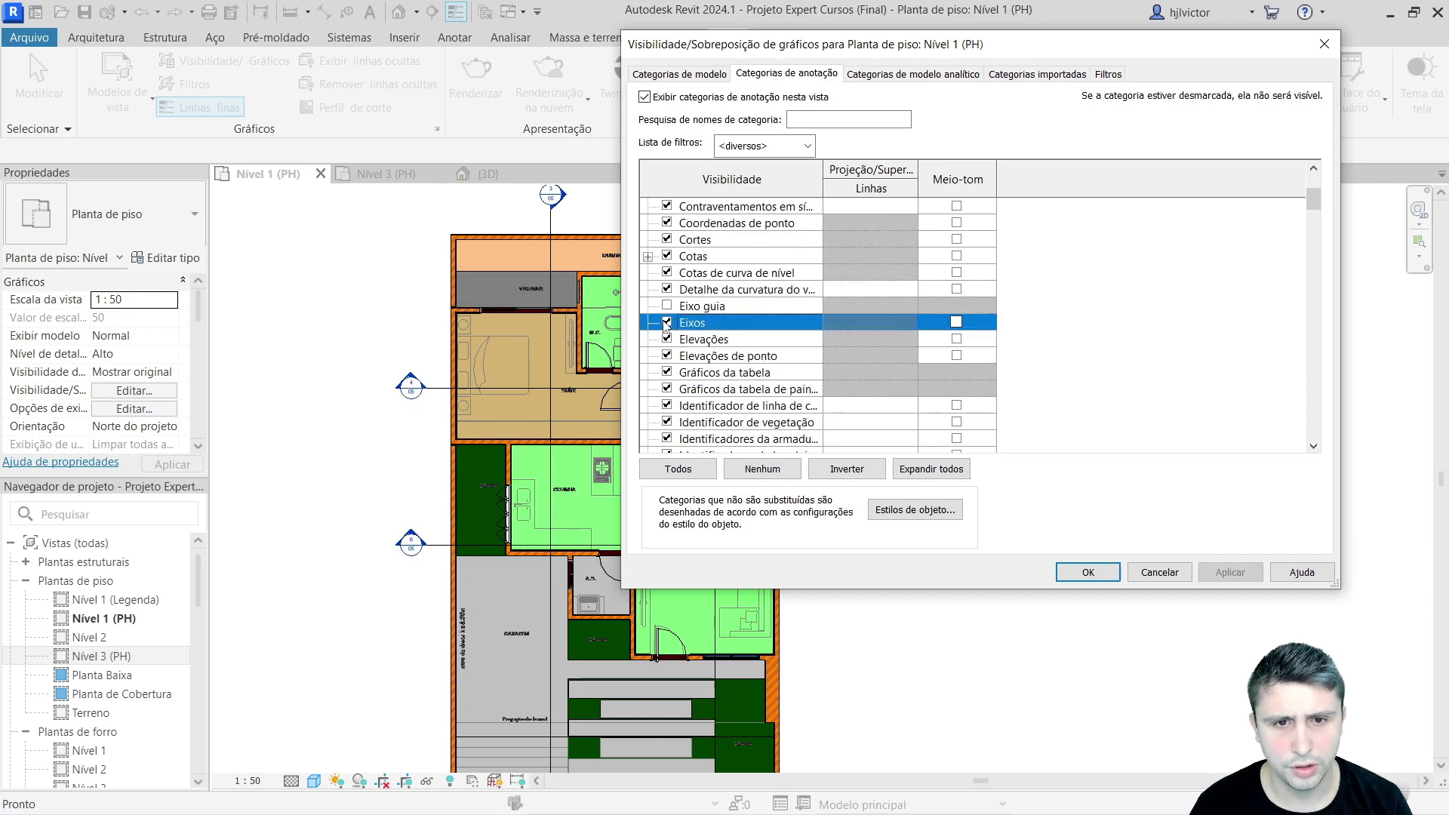
left_click(666, 305)
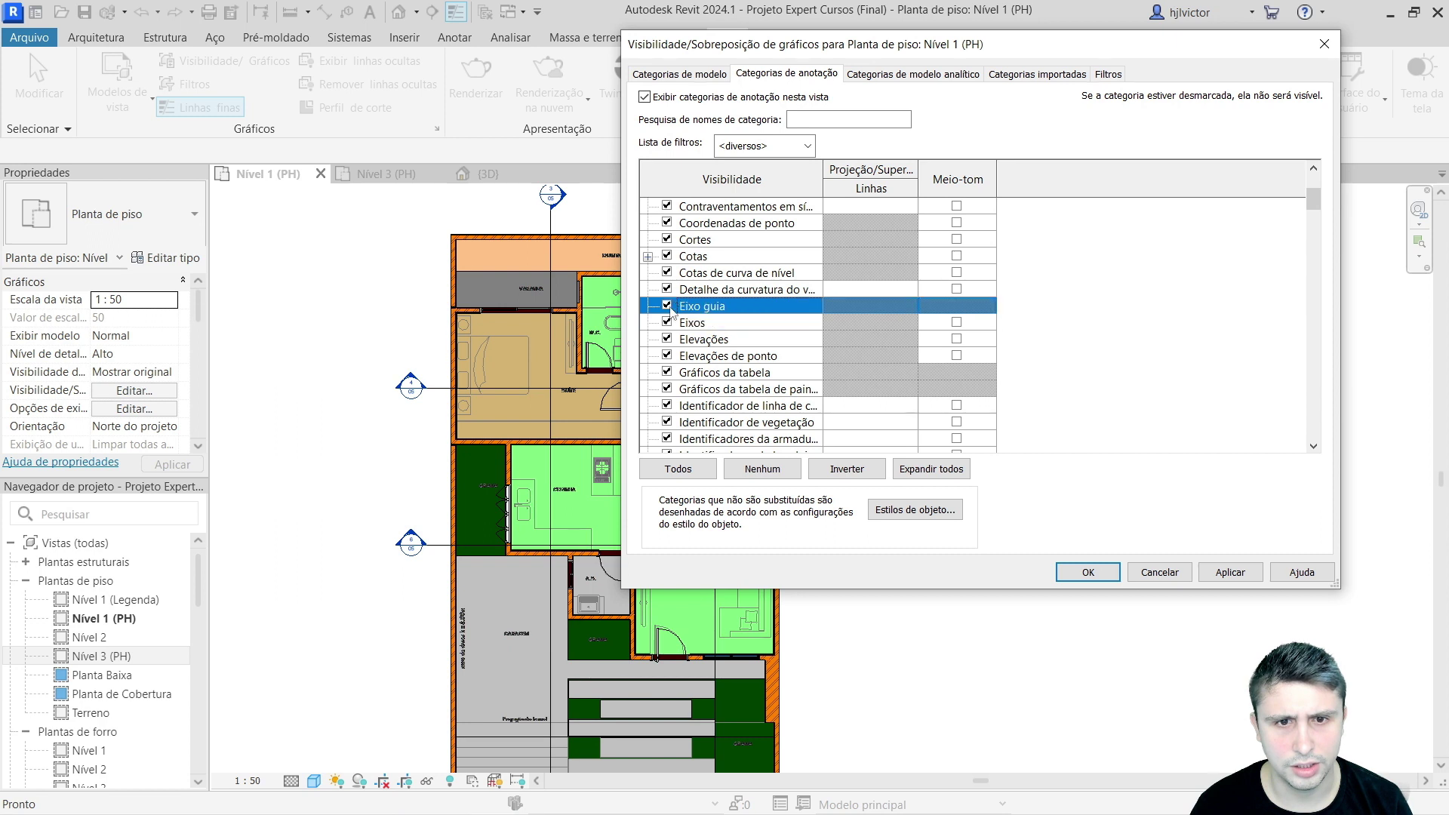
left_click(667, 323)
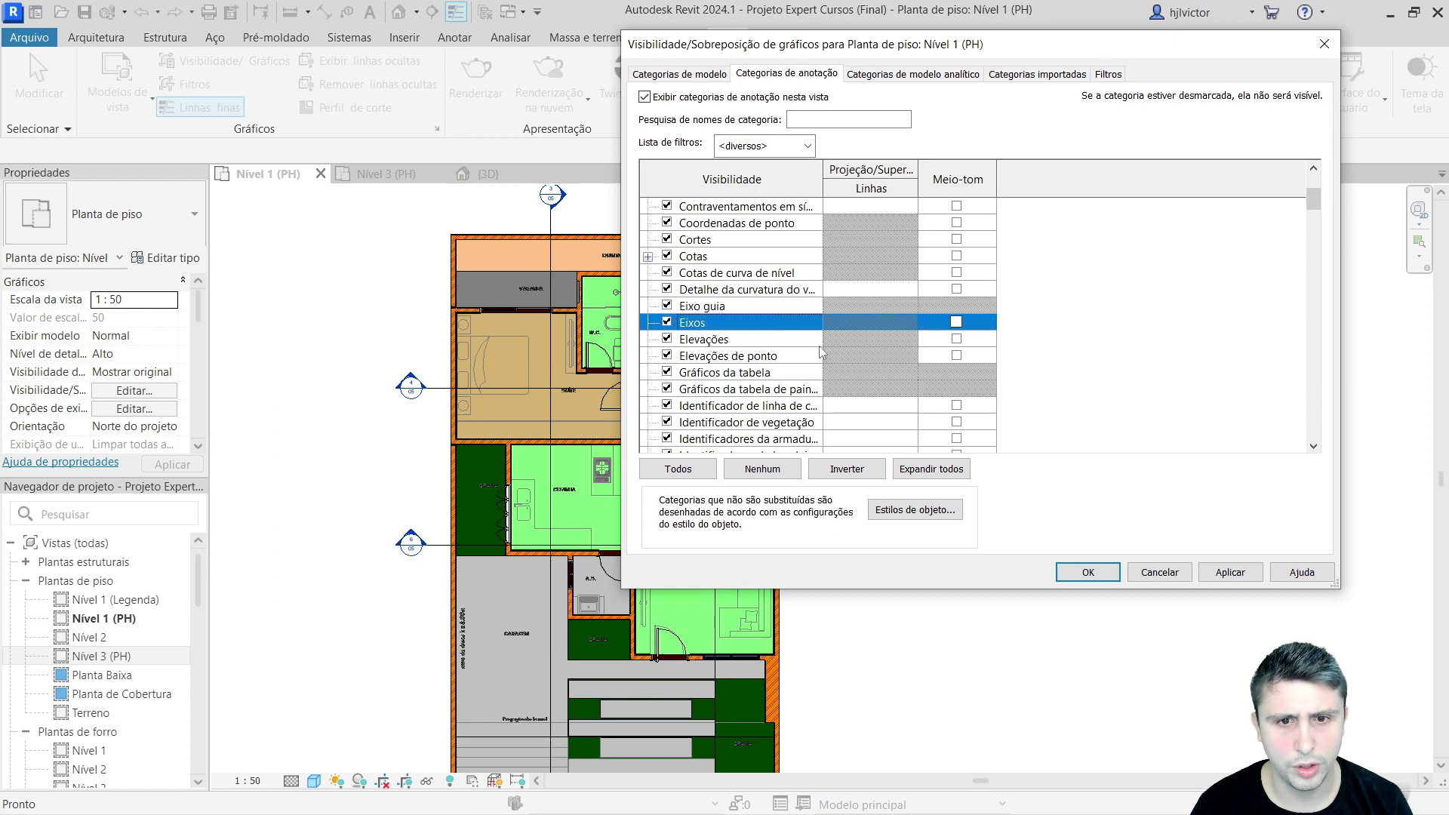
Step: Apply the annotation visibility changes, close the dialog, and switch to the {3D} view
scroll(822, 351, "down", 1)
scroll(821, 351, "down", 5)
scroll(821, 352, "down", 2)
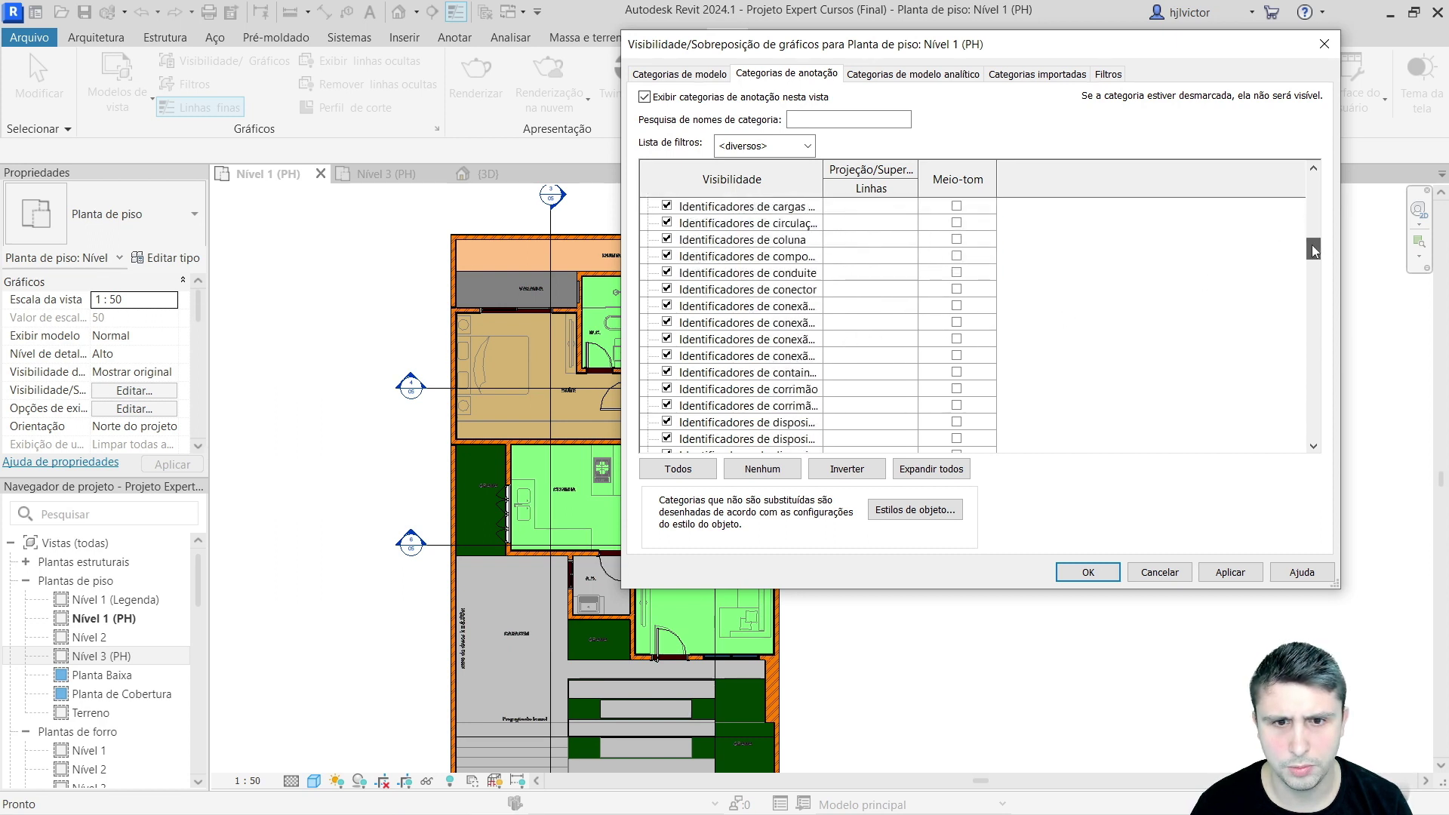
mouse_move(1312, 251)
left_mouse_down()
mouse_move(1310, 403)
mouse_move(1278, 424)
left_mouse_up()
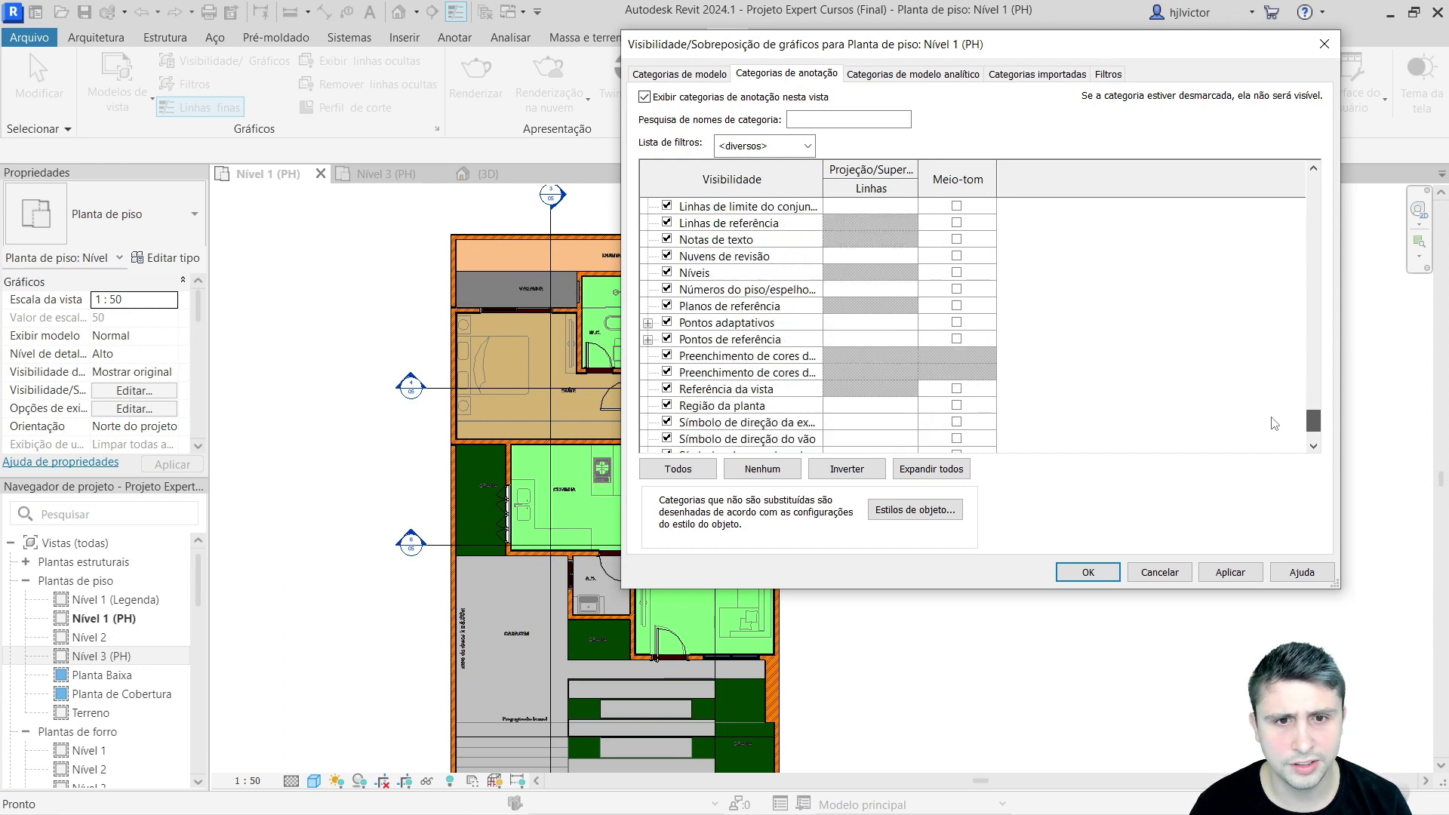
left_click_drag(1274, 424, 1283, 440)
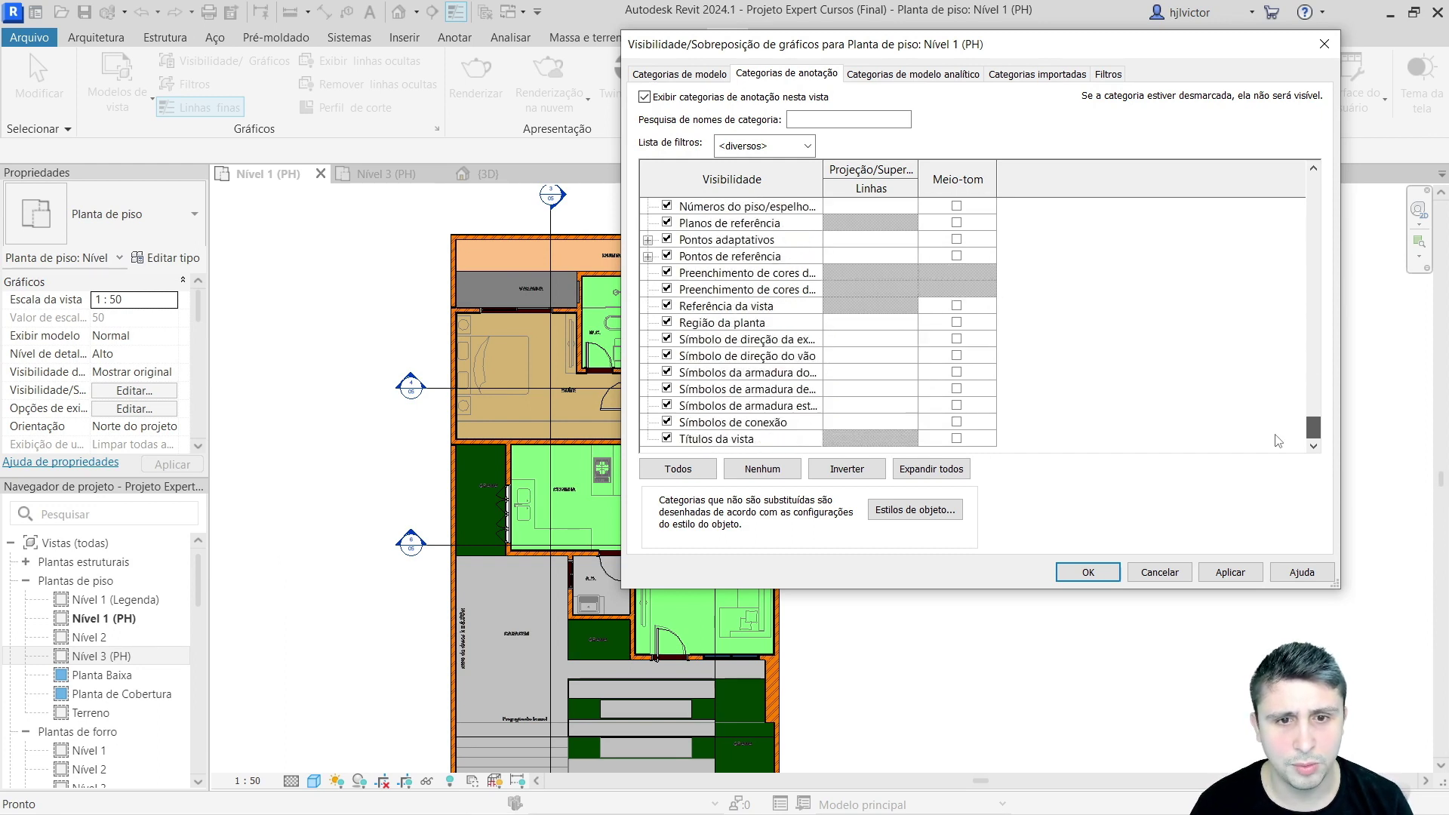
left_click(1229, 571)
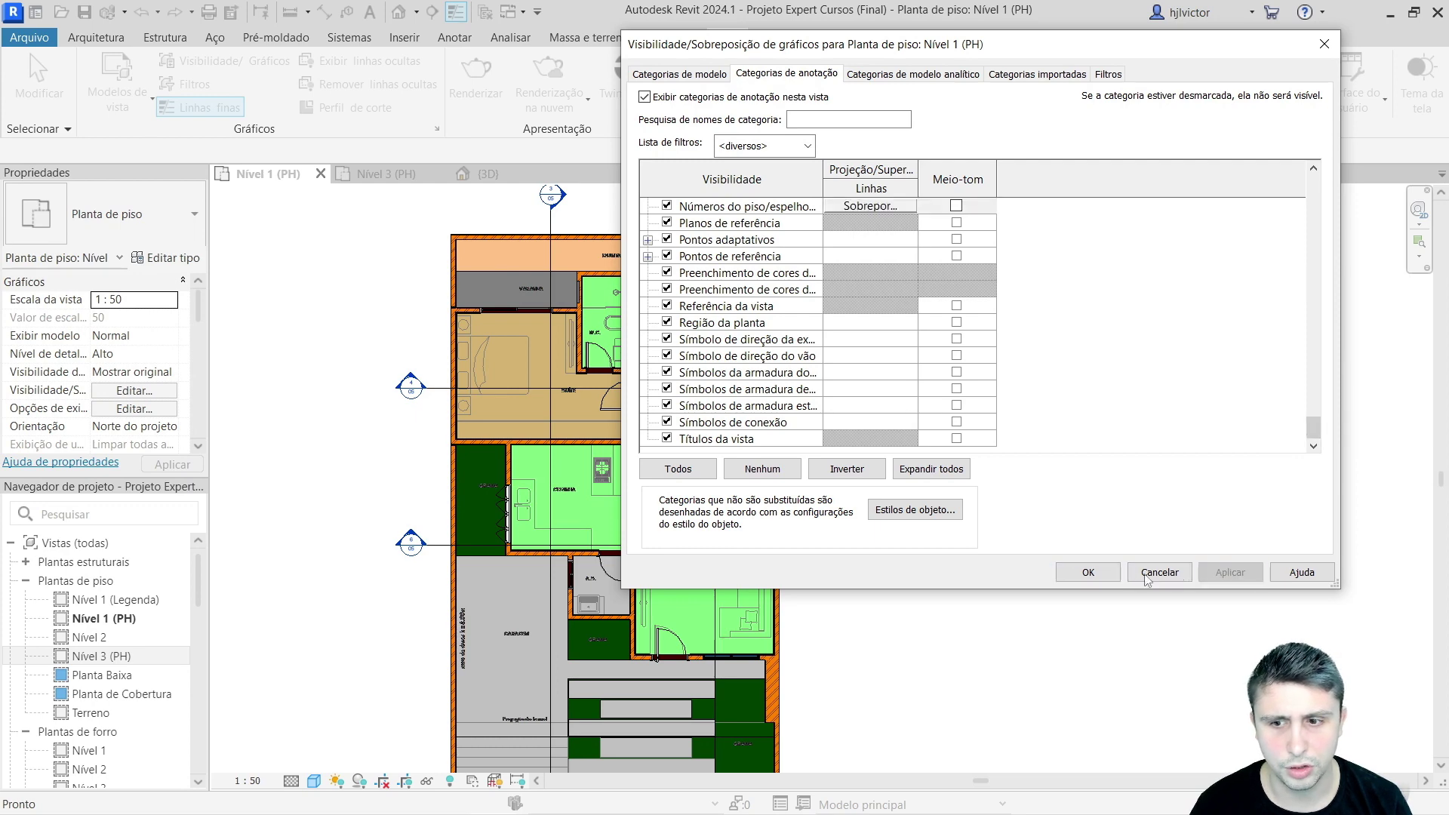
left_click(1088, 572)
left_click(508, 175)
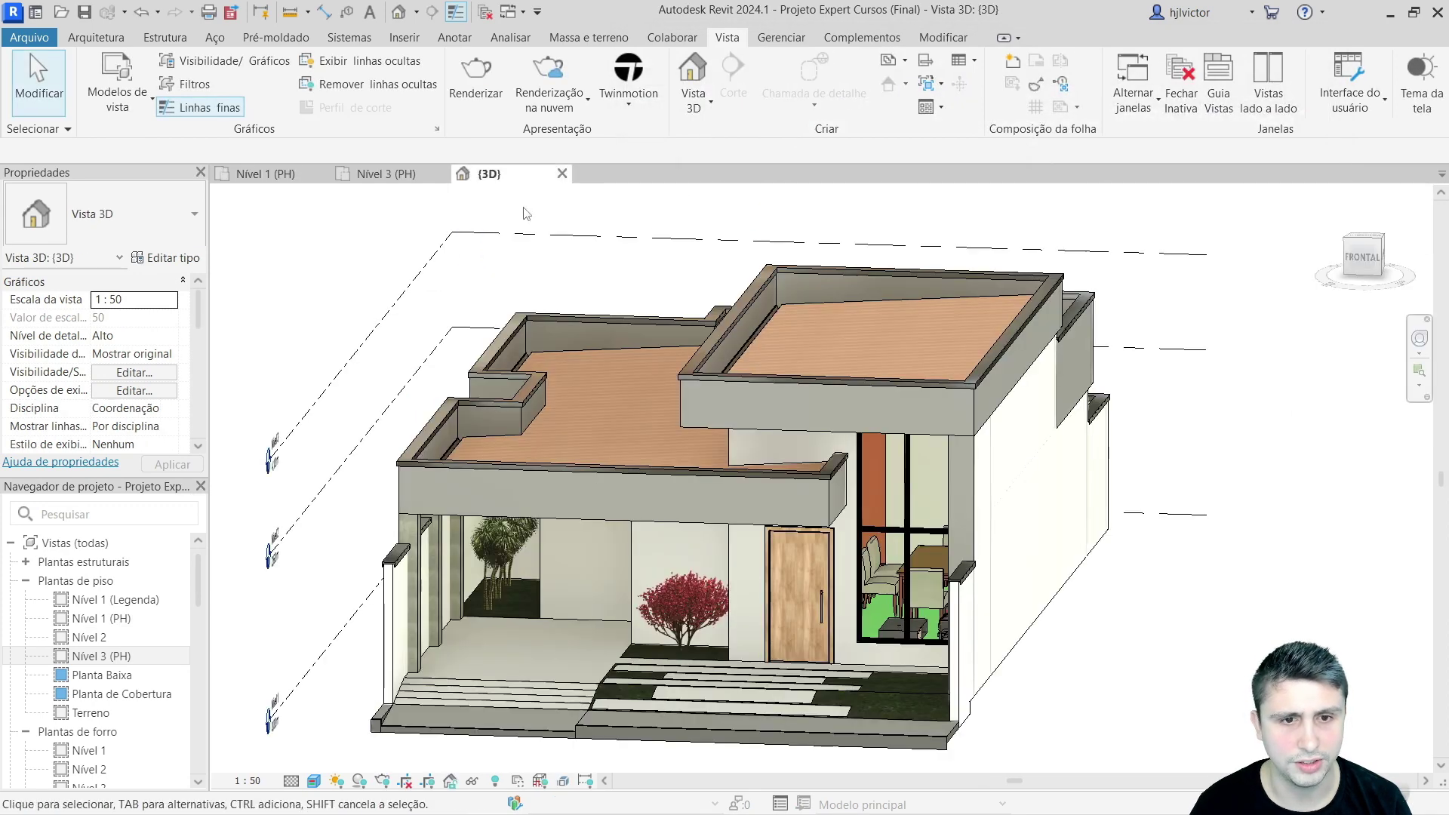
Step: Back on Nível 1 (PH), hide Eixo guia and Eixos via VG, then Aplicar and OK
left_click(265, 175)
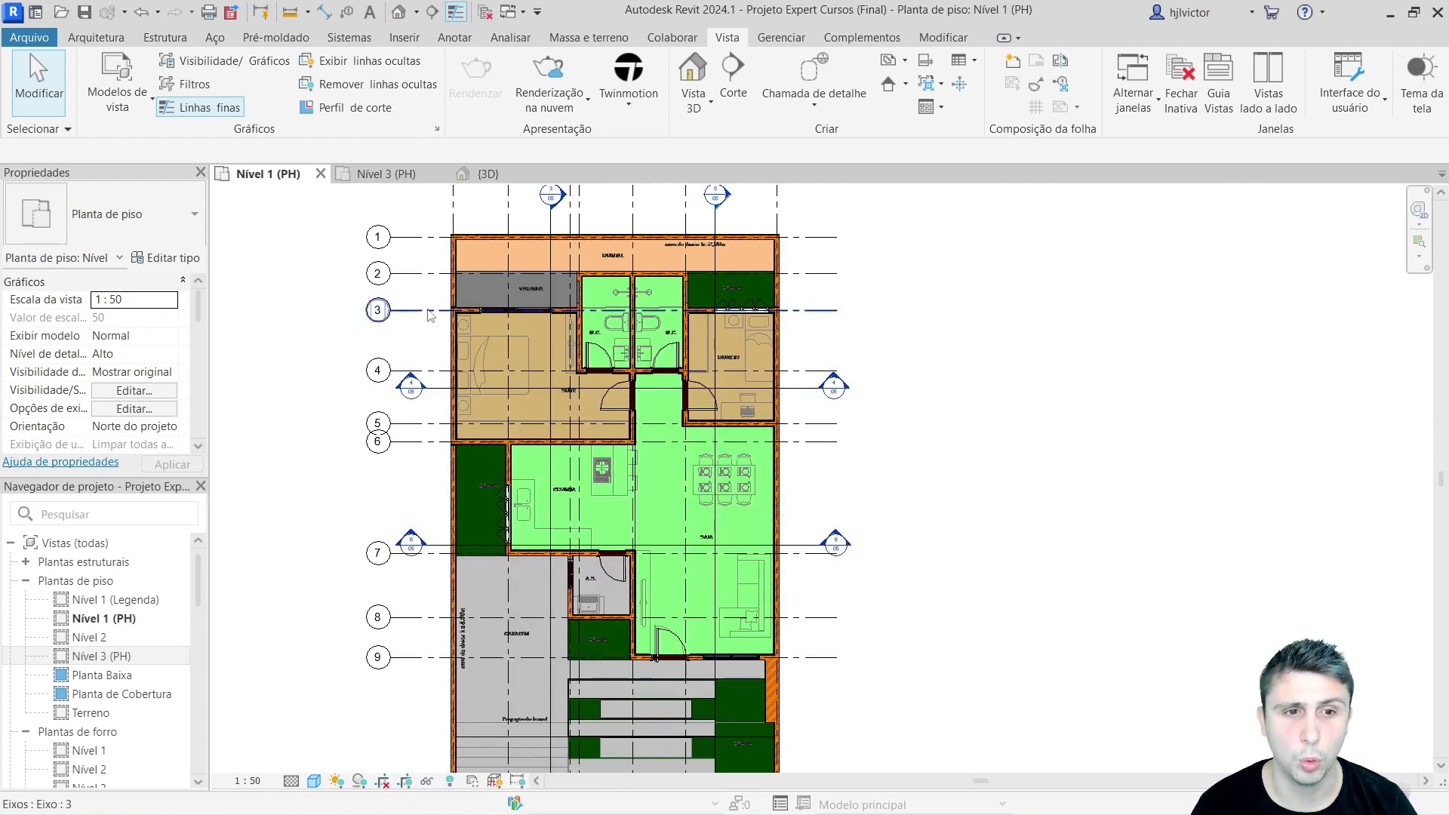
key("v")
key("g")
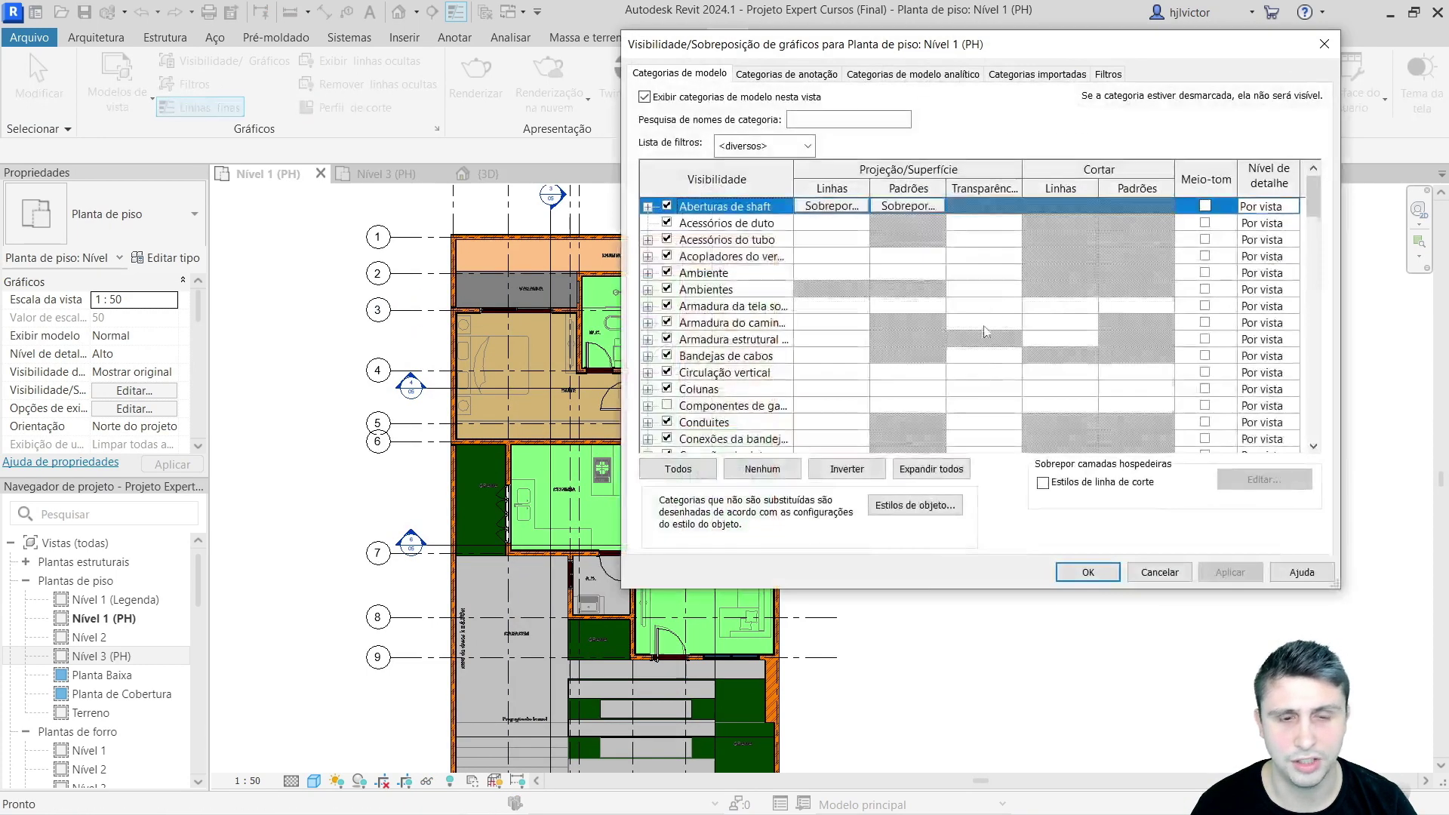
scroll(792, 287, "down", 2)
left_click(786, 74)
scroll(849, 293, "down", 1)
scroll(837, 301, "down", 2)
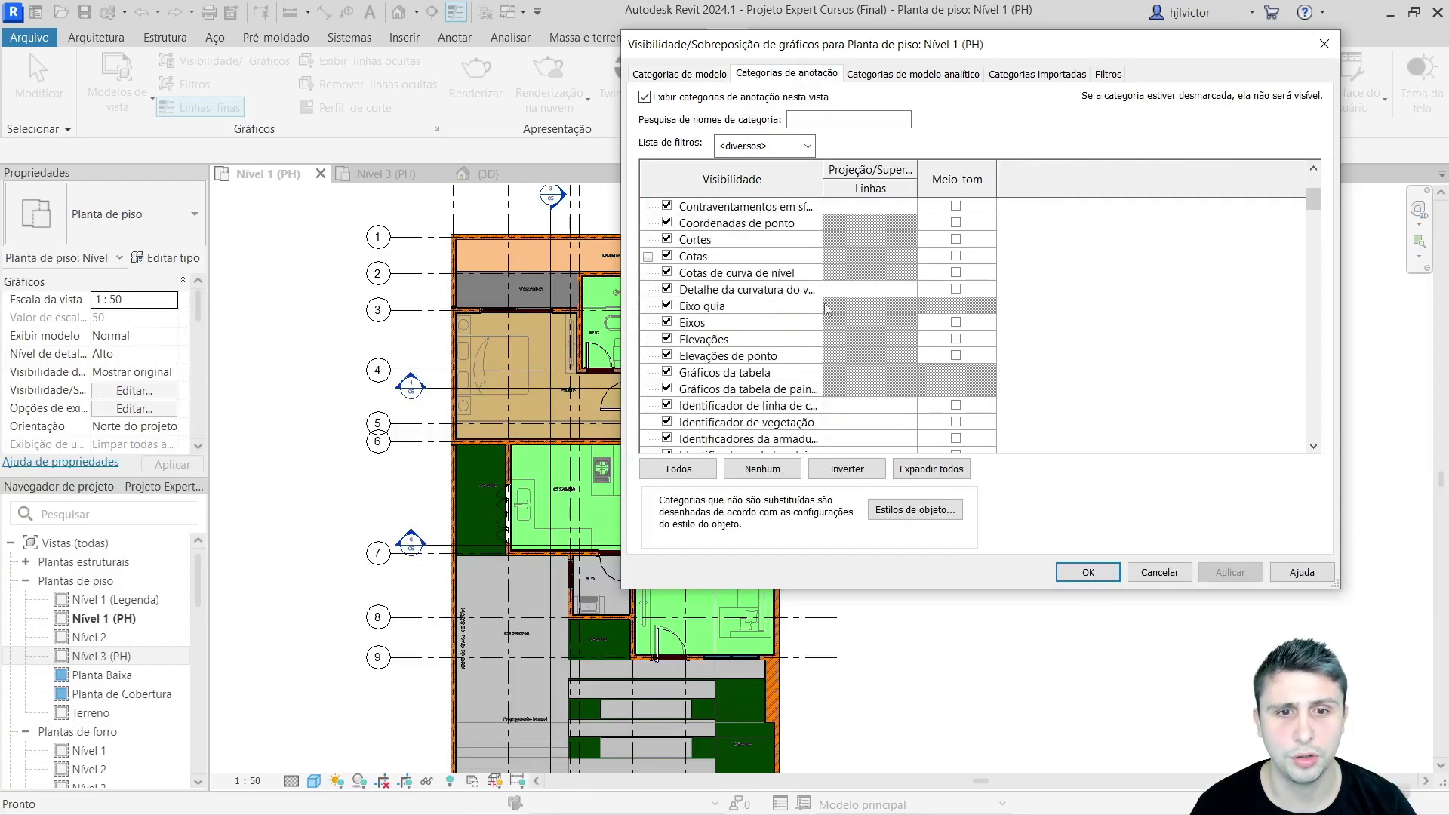
left_click(666, 306)
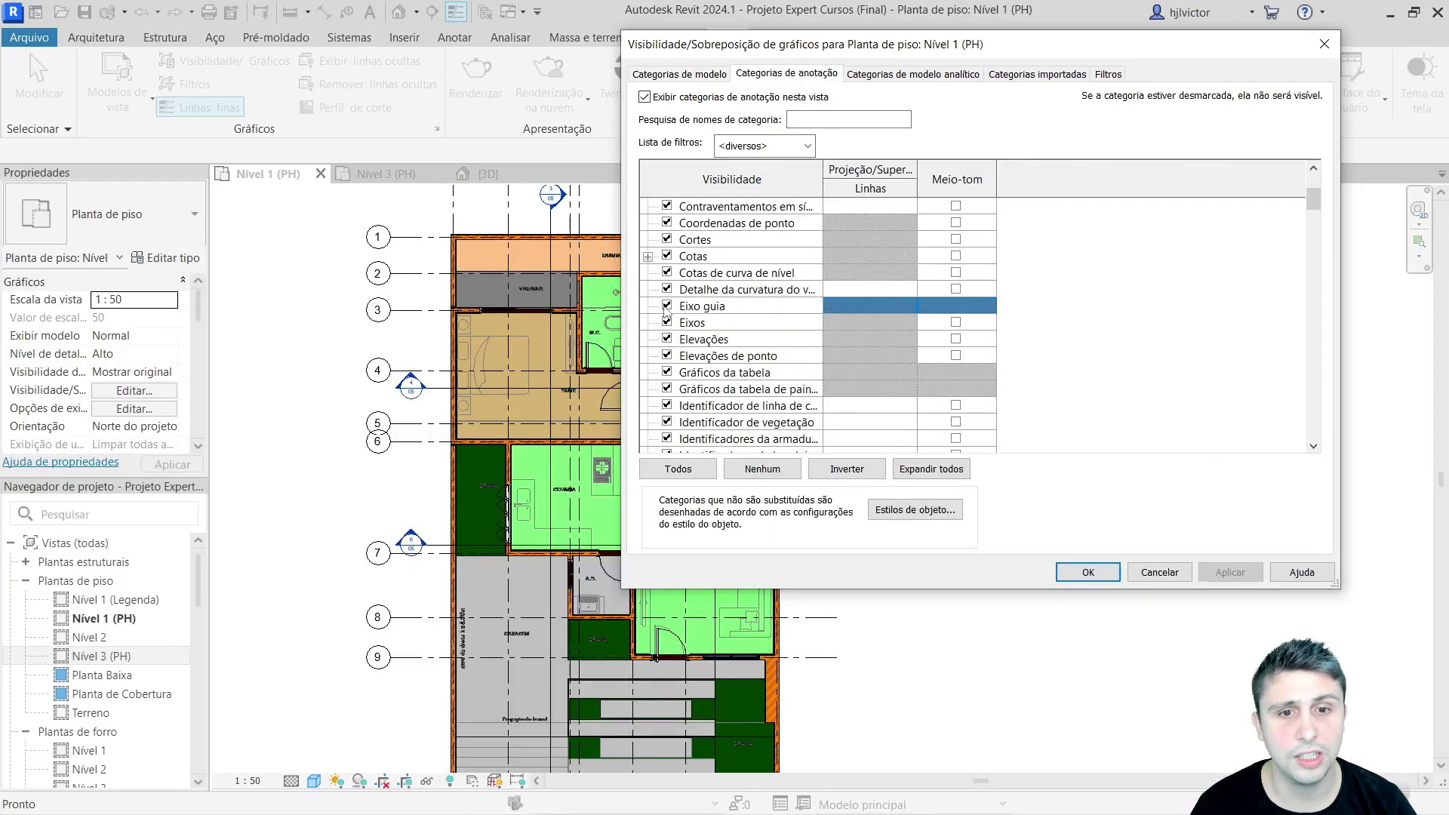
left_click(667, 322)
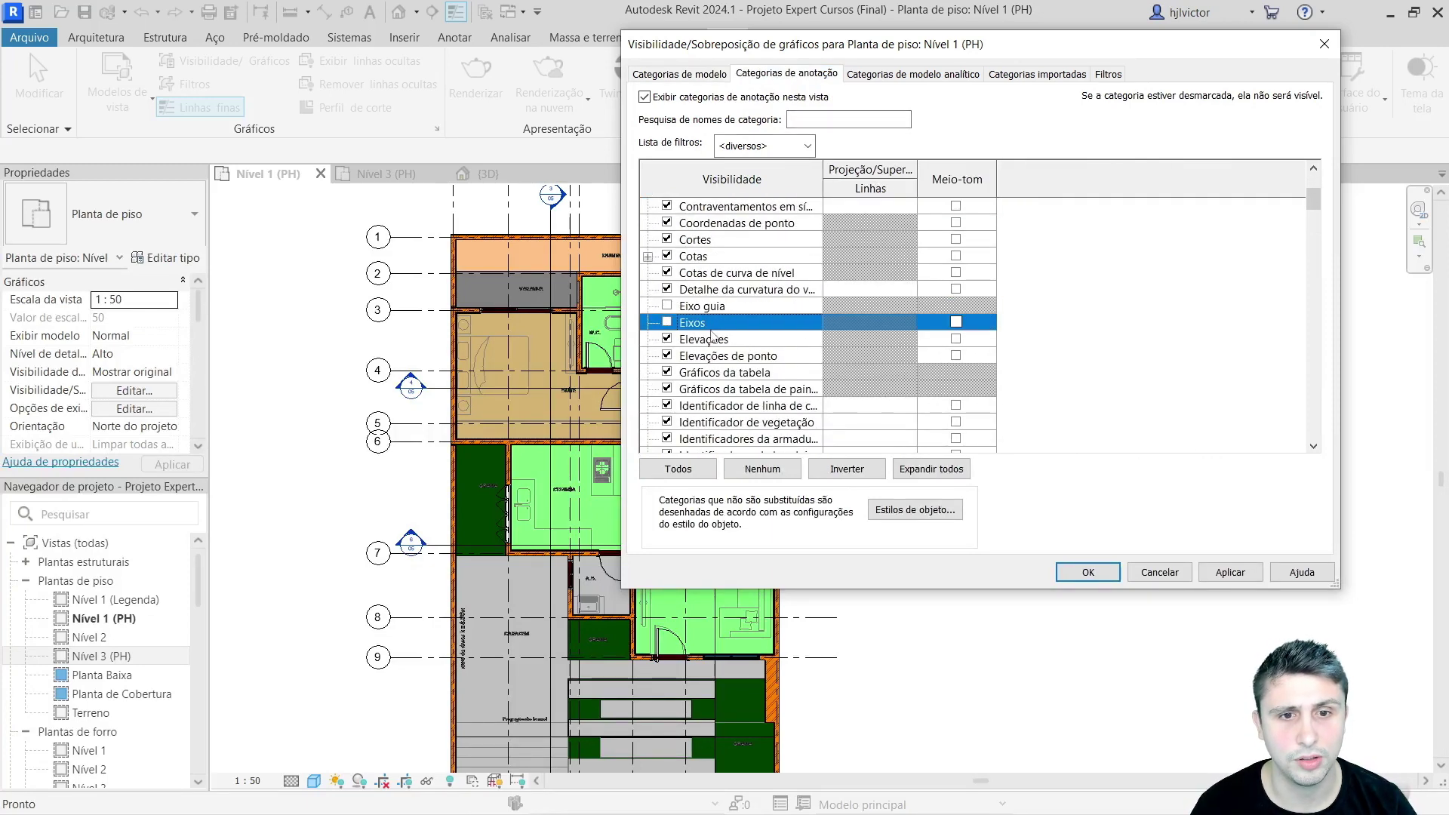
left_click(1230, 572)
left_click(1087, 572)
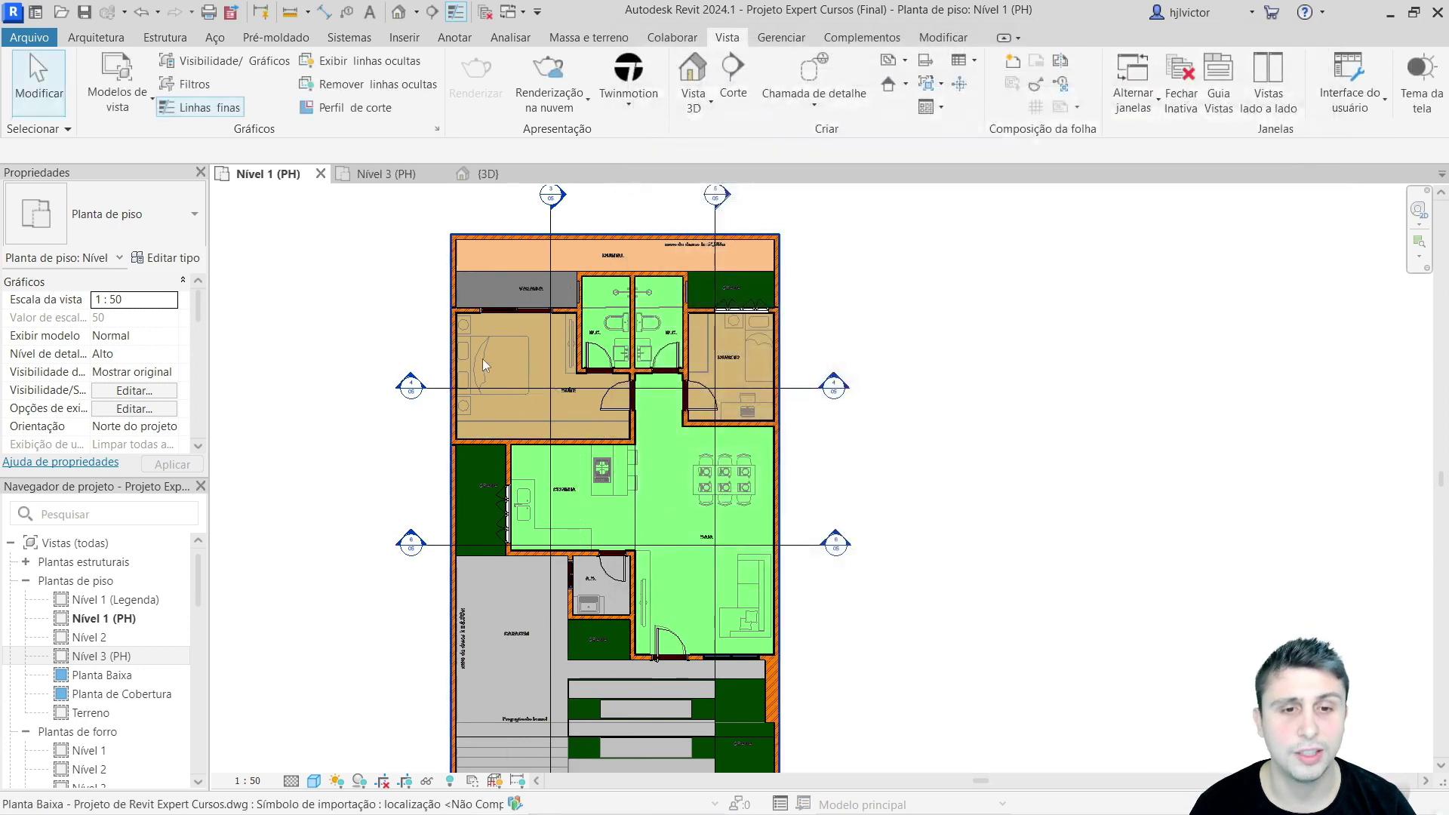
Step: Turn Eixos and Eixo guia back on in the Nível 1 (PH) annotation categories
left_click(225, 60)
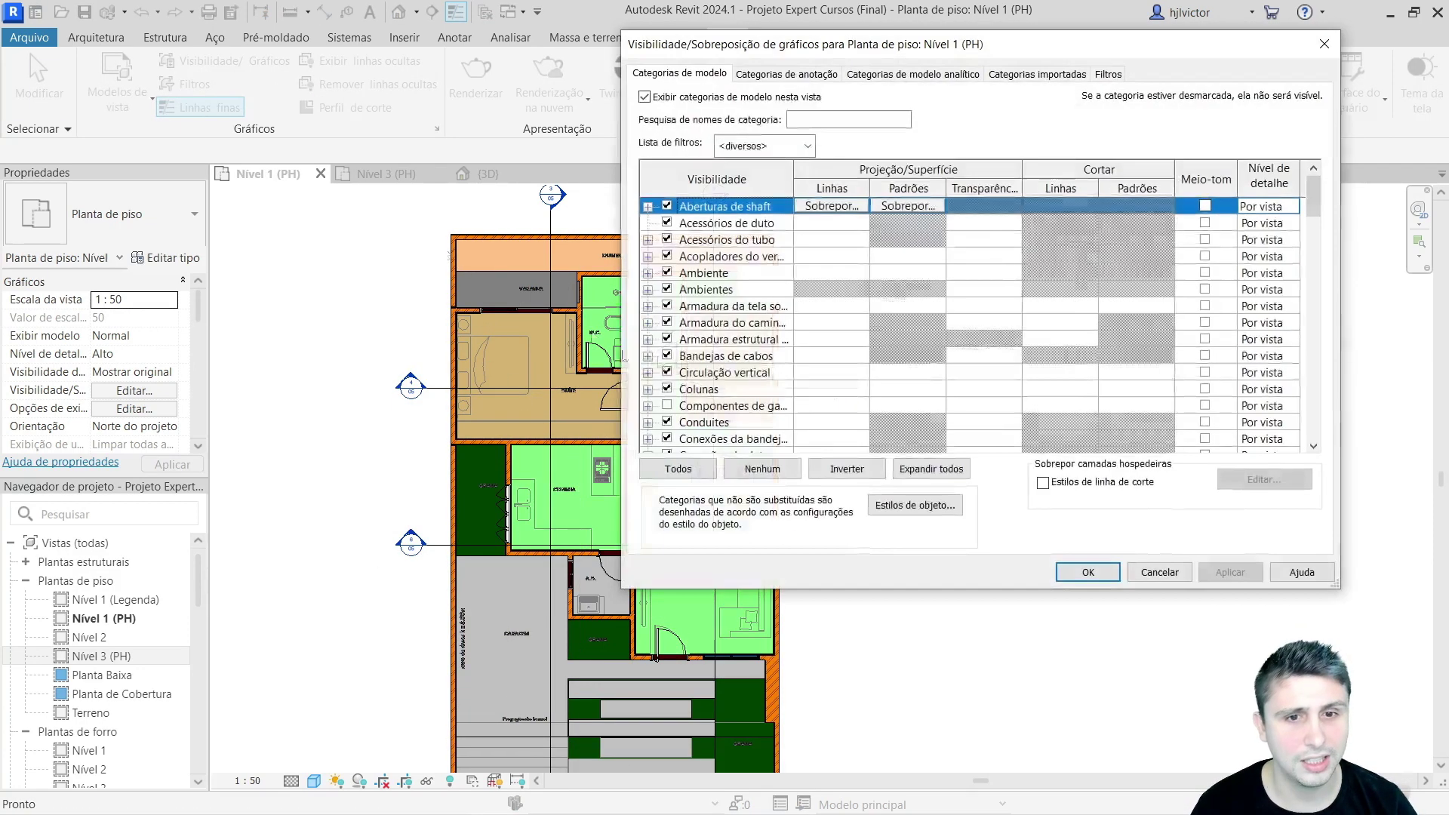
scroll(781, 316, "down", 4)
scroll(770, 315, "down", 3)
scroll(758, 315, "down", 3)
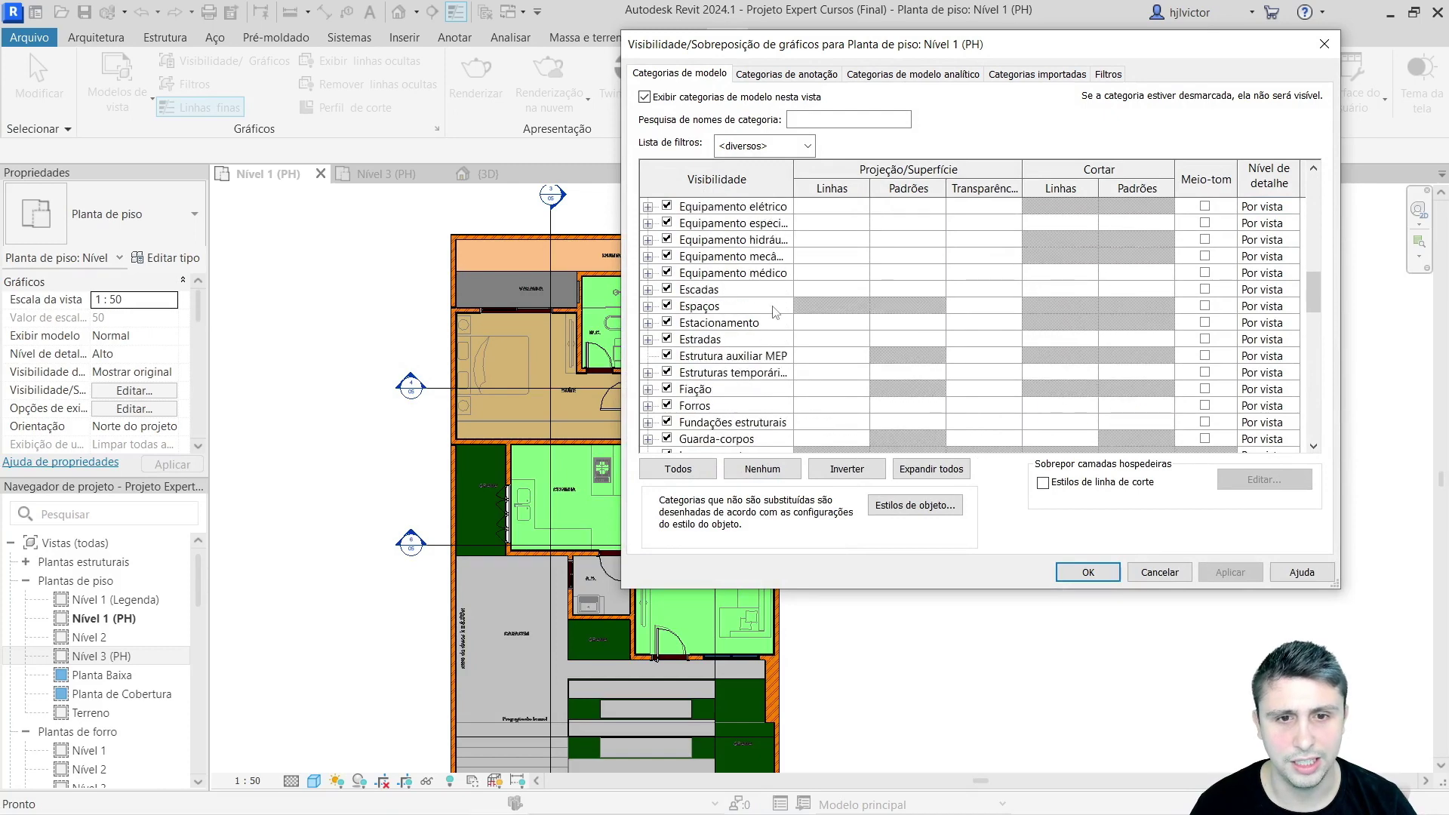
scroll(746, 315, "down", 1)
scroll(746, 315, "down", 1)
scroll(745, 317, "up", 2)
scroll(745, 319, "up", 2)
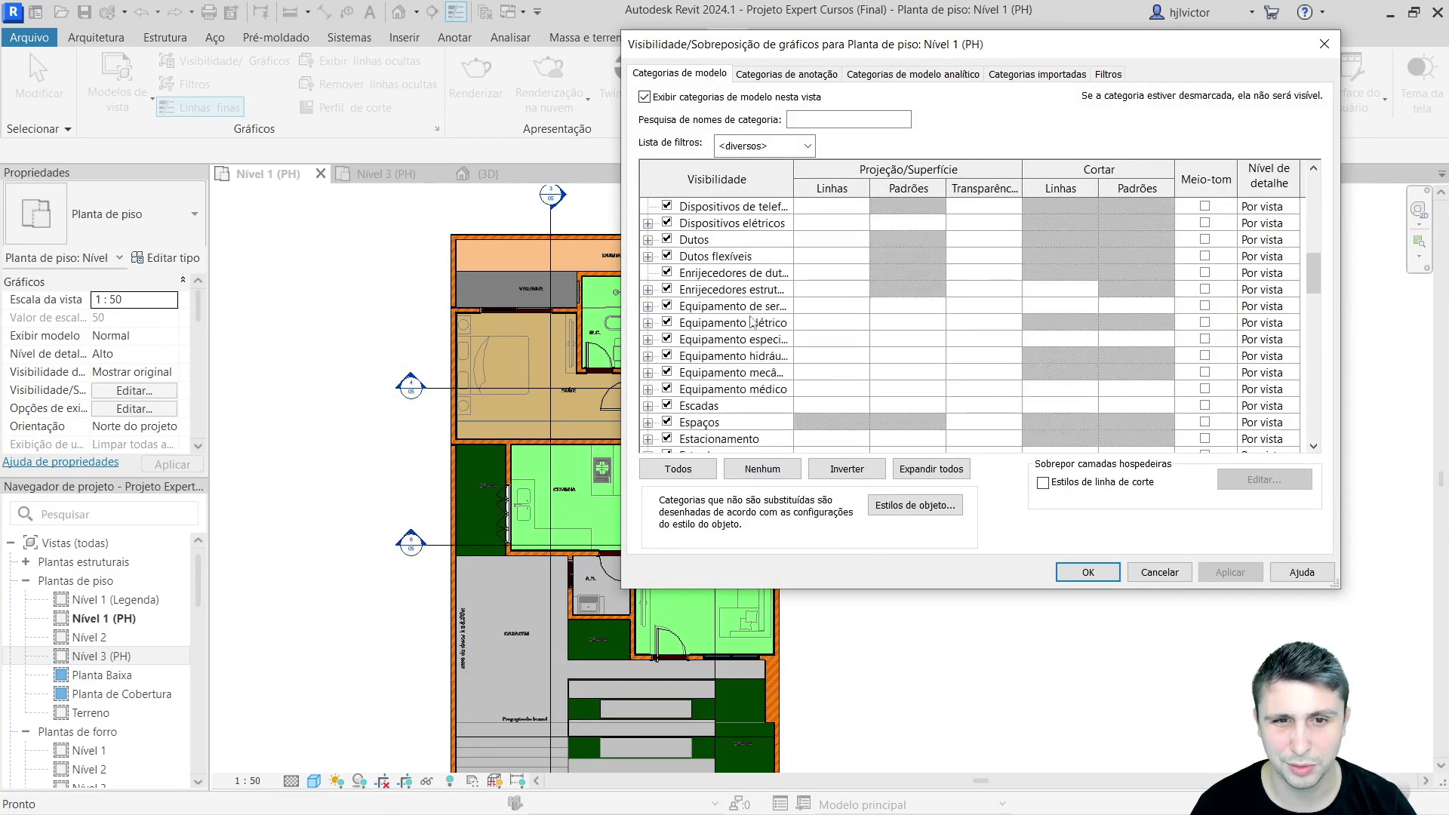
scroll(746, 323, "up", 2)
scroll(746, 322, "down", 2)
scroll(746, 323, "down", 3)
left_click(786, 73)
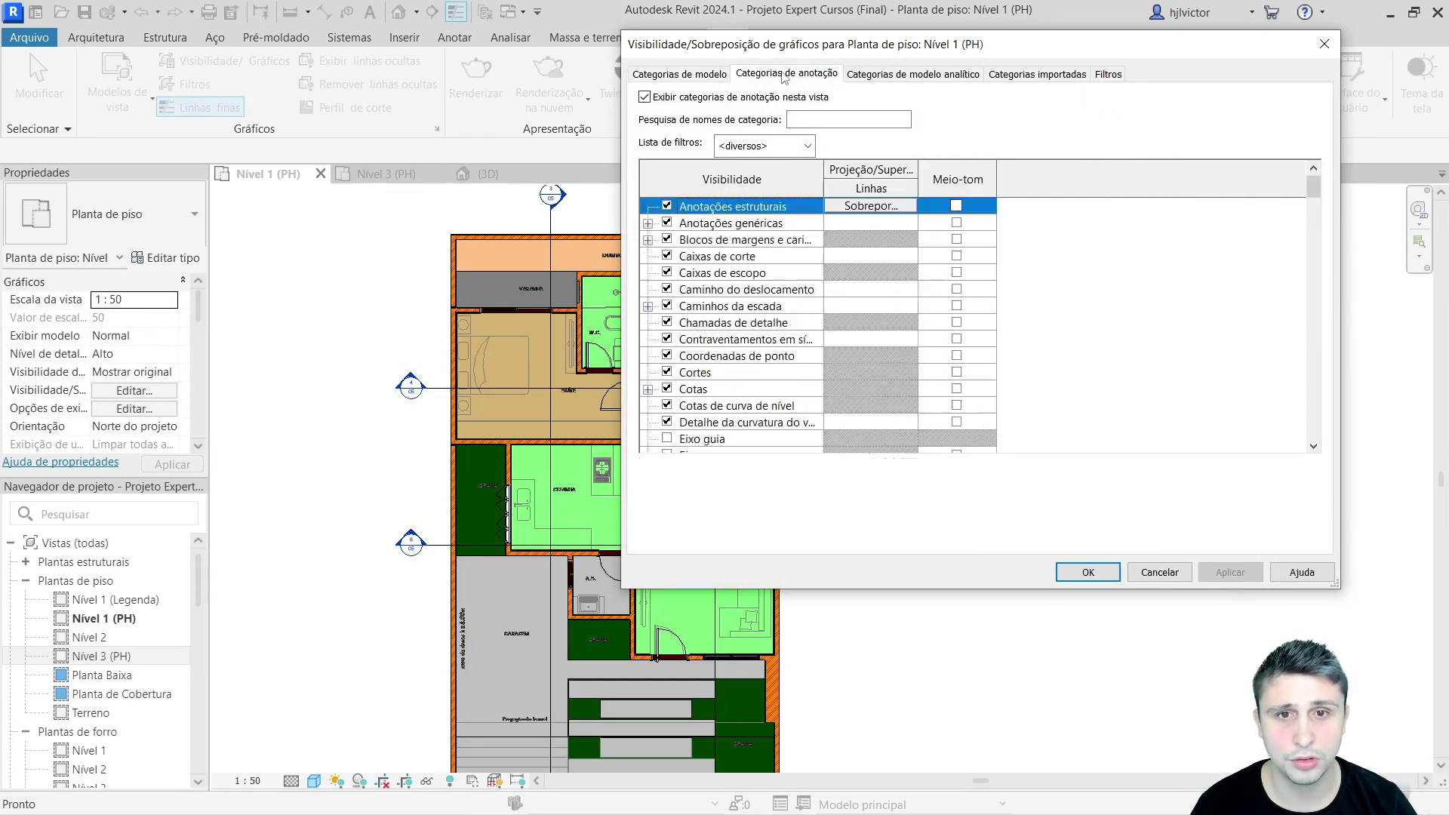
scroll(777, 324, "down", 2)
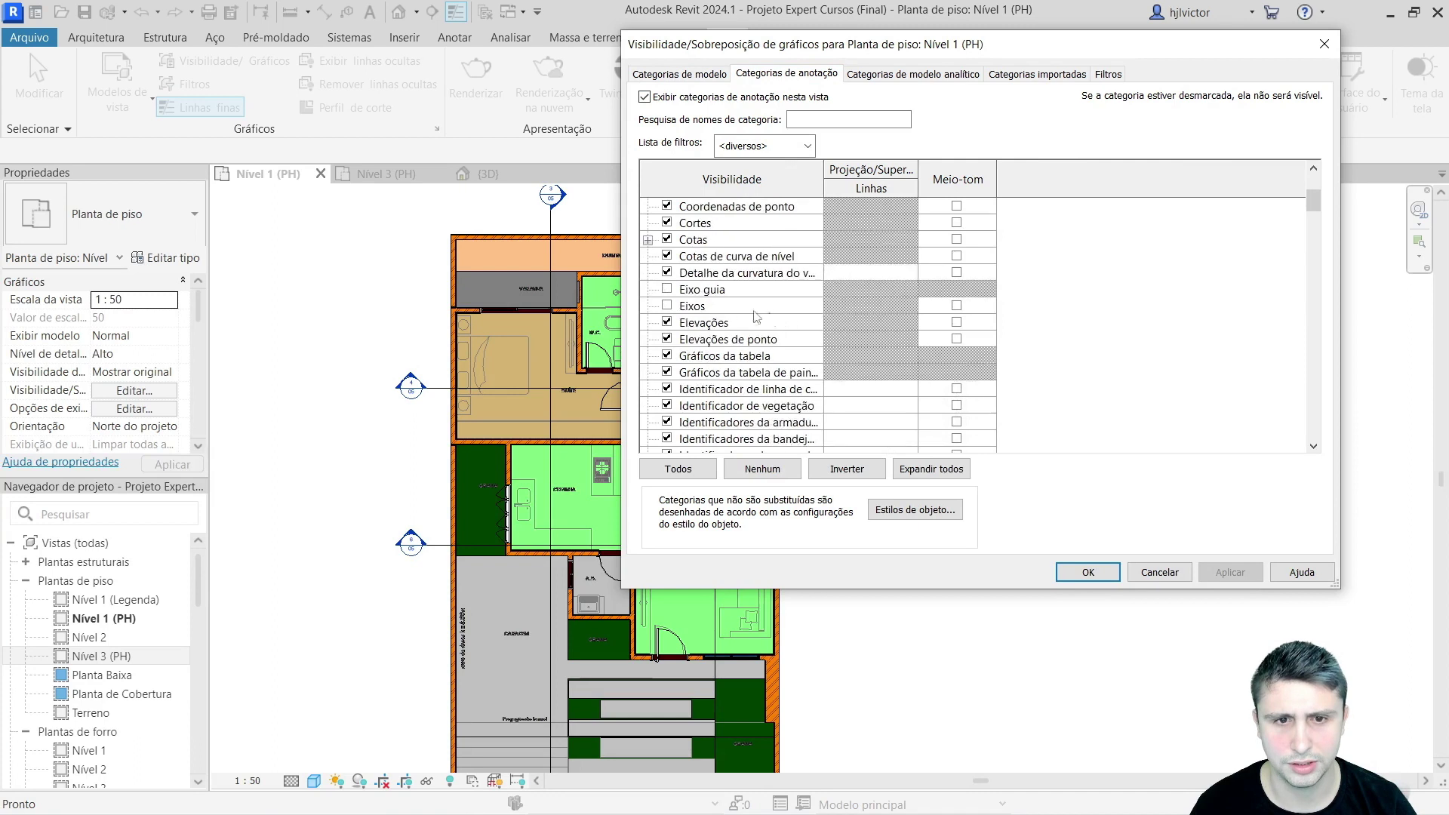
left_click(667, 306)
Step: Hide the Cortes section markers, apply and close, then pan to reveal grid heads A–G
scroll(769, 332, "up", 1)
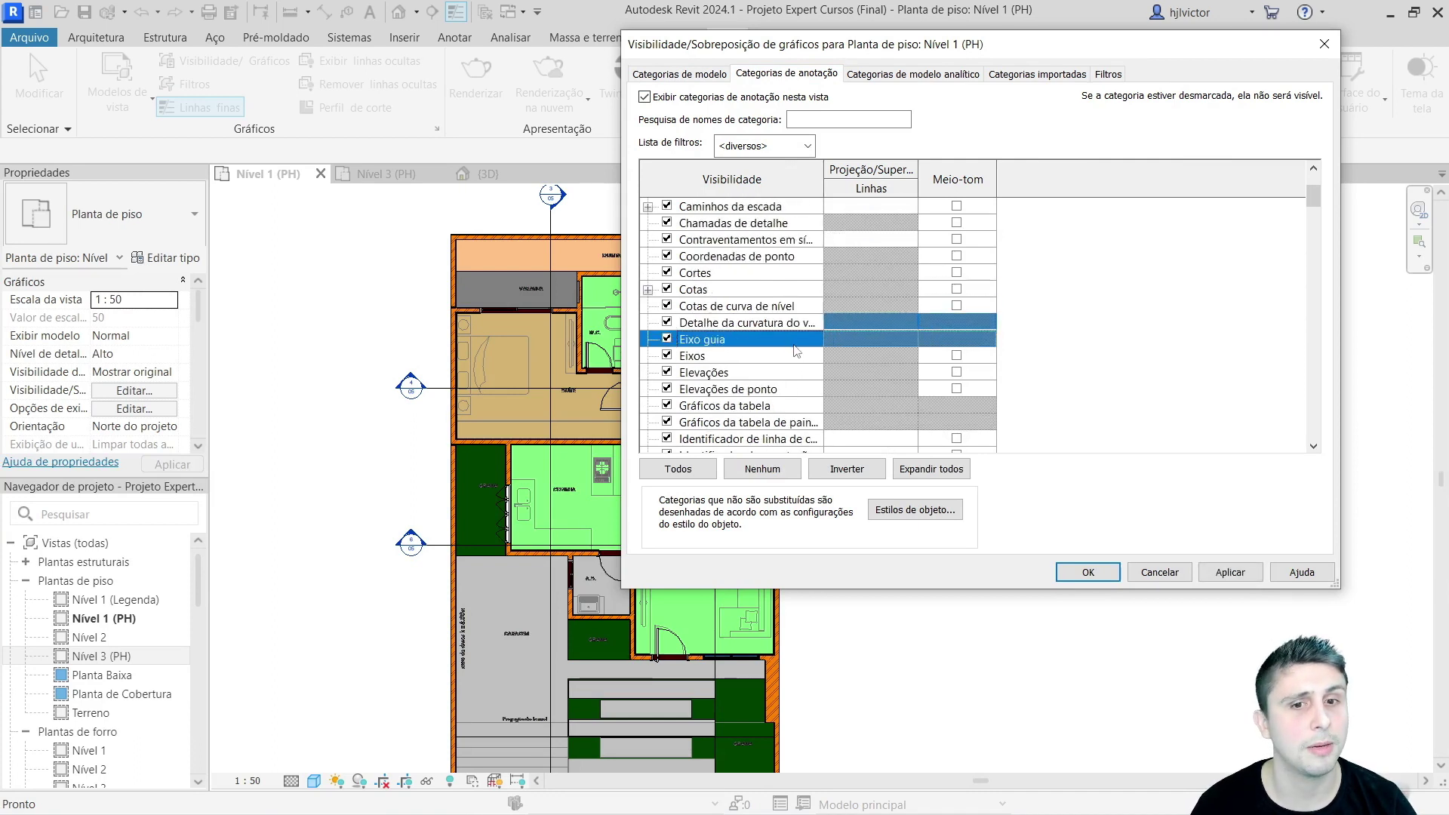
scroll(745, 337, "up", 1)
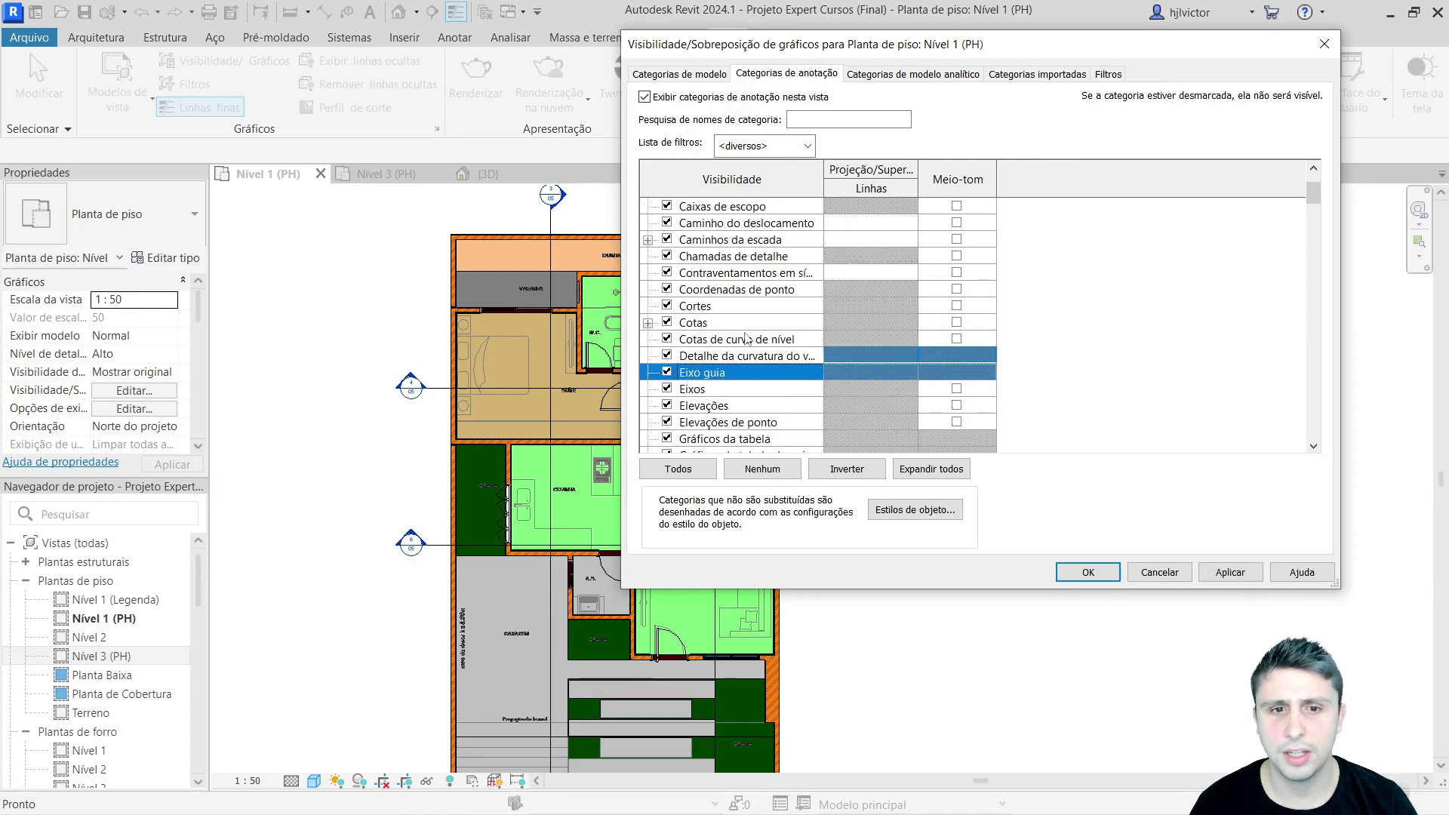
left_click(667, 306)
left_click(1229, 572)
left_click(1088, 572)
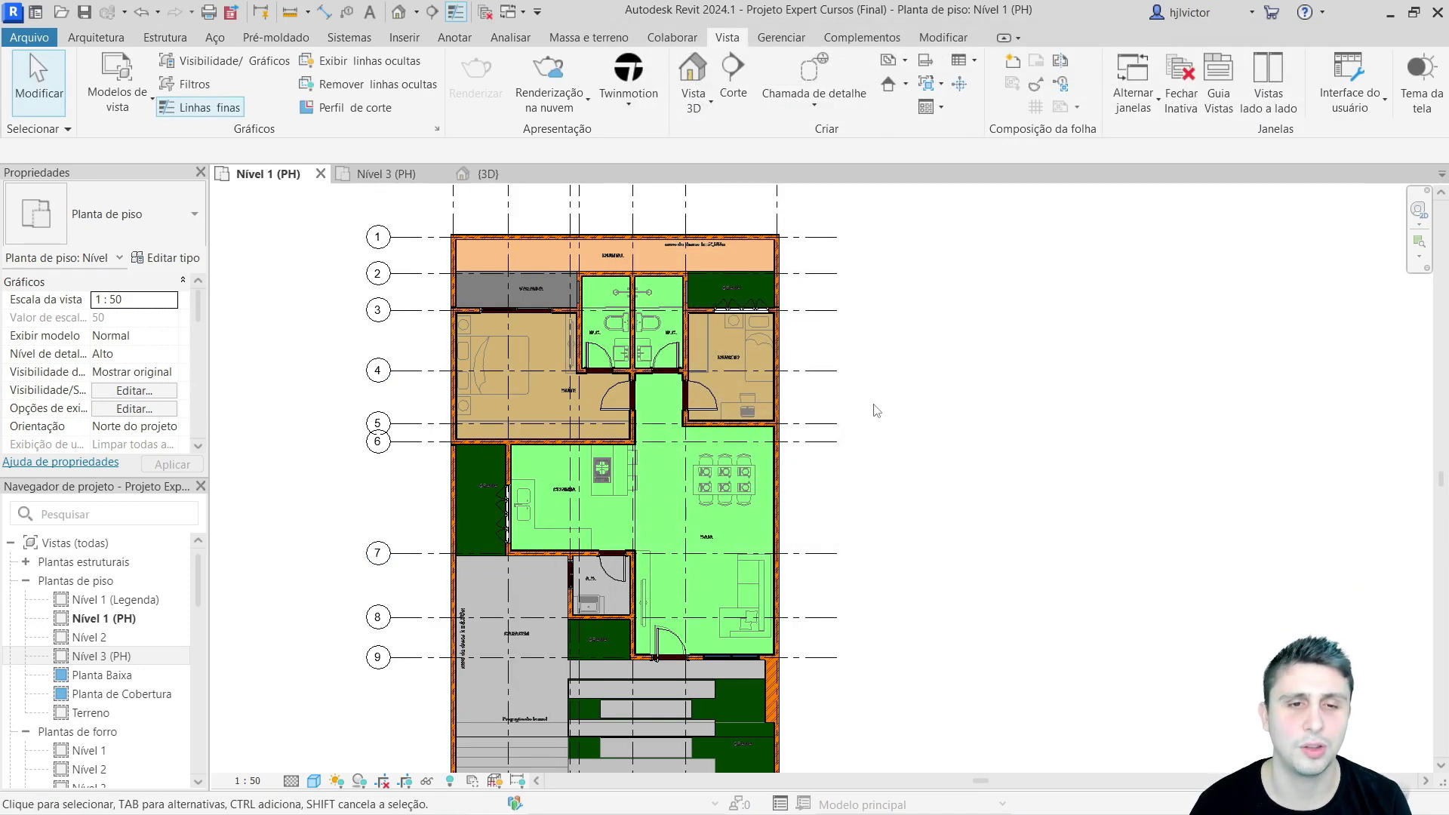
middle_click_drag(875, 410, 901, 447)
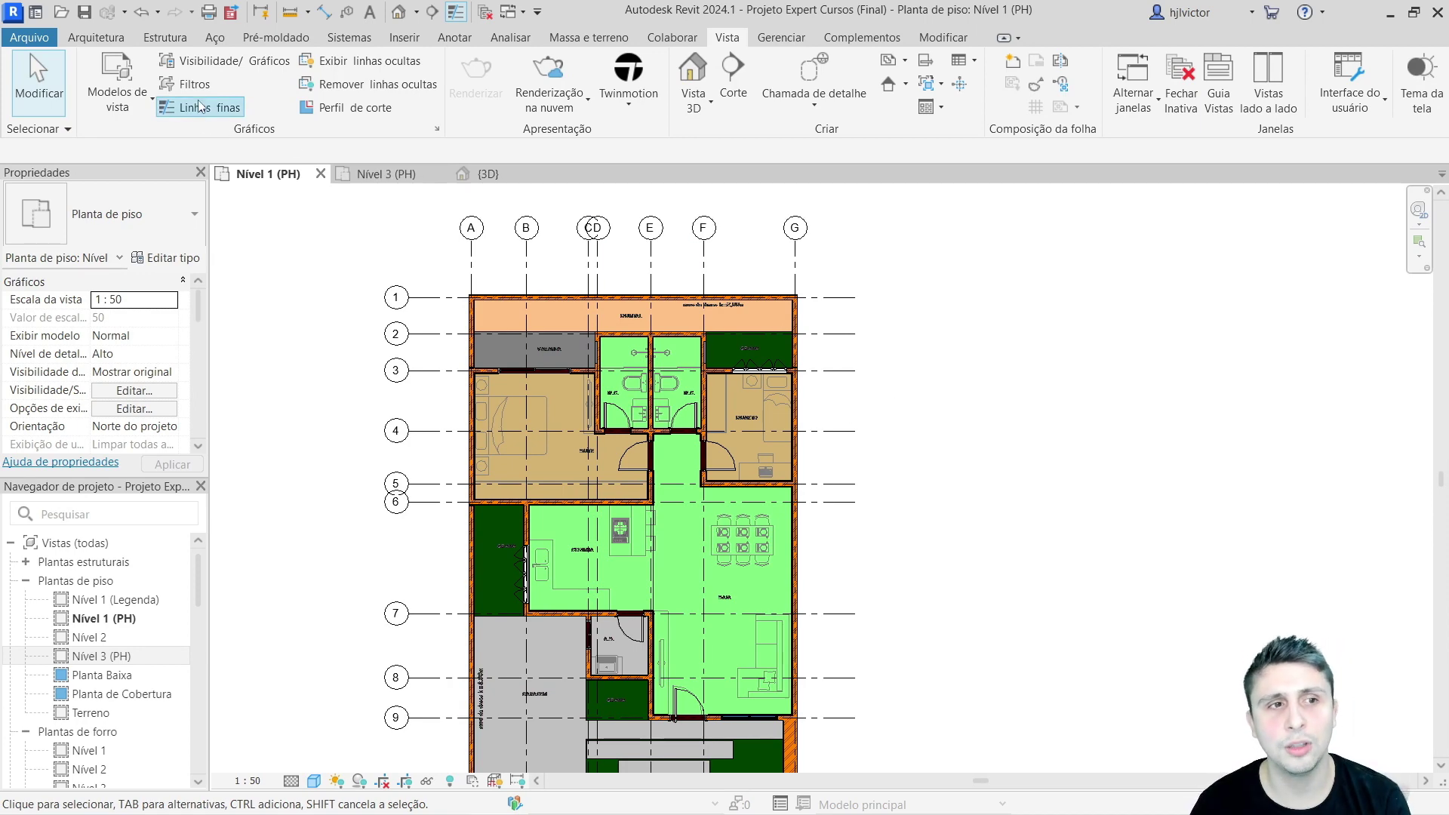
Step: Uncheck the Planta Baixa import under Categorias importadas, confirm, and refit the plan view
left_click(227, 61)
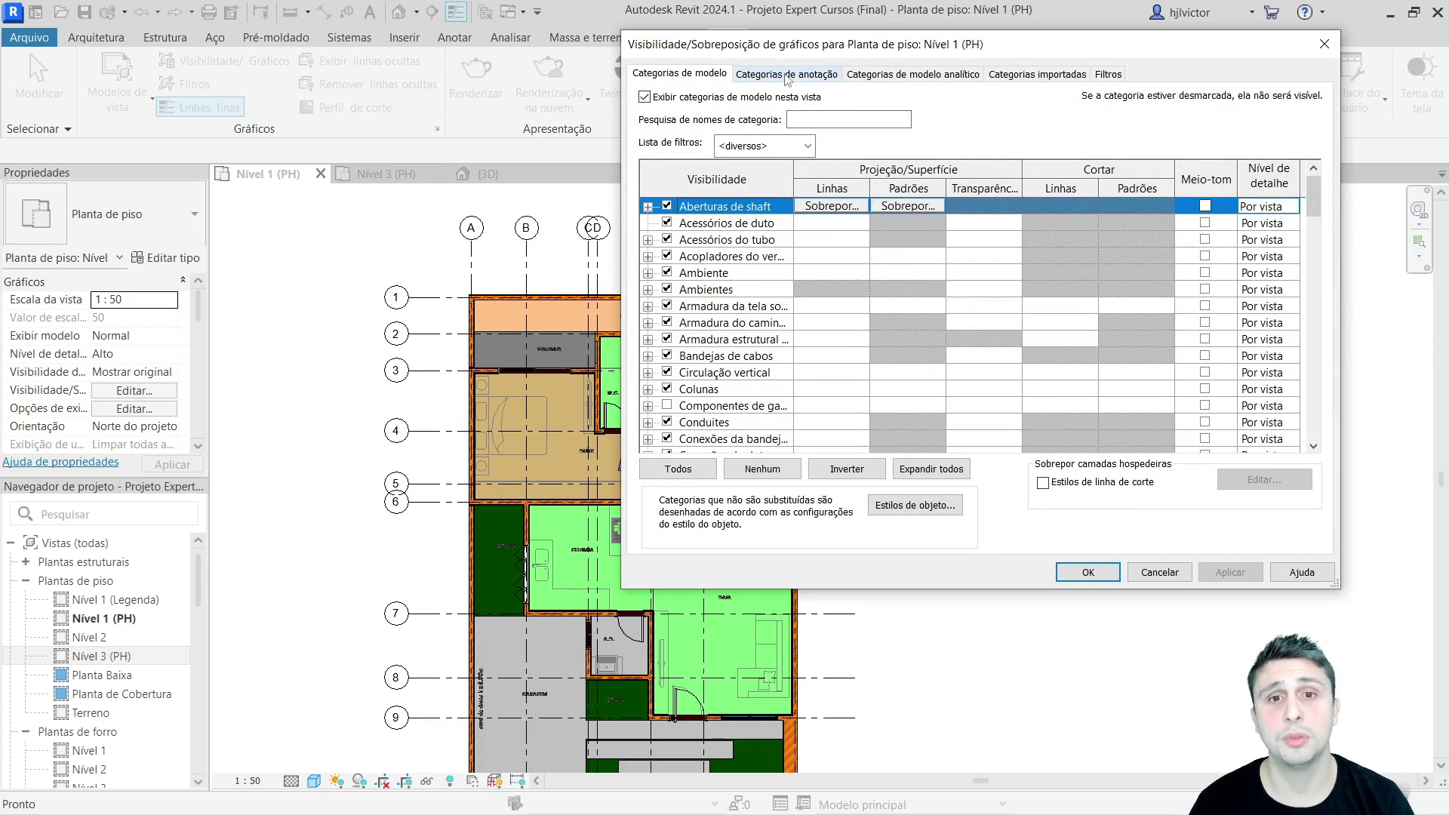
left_click(890, 76)
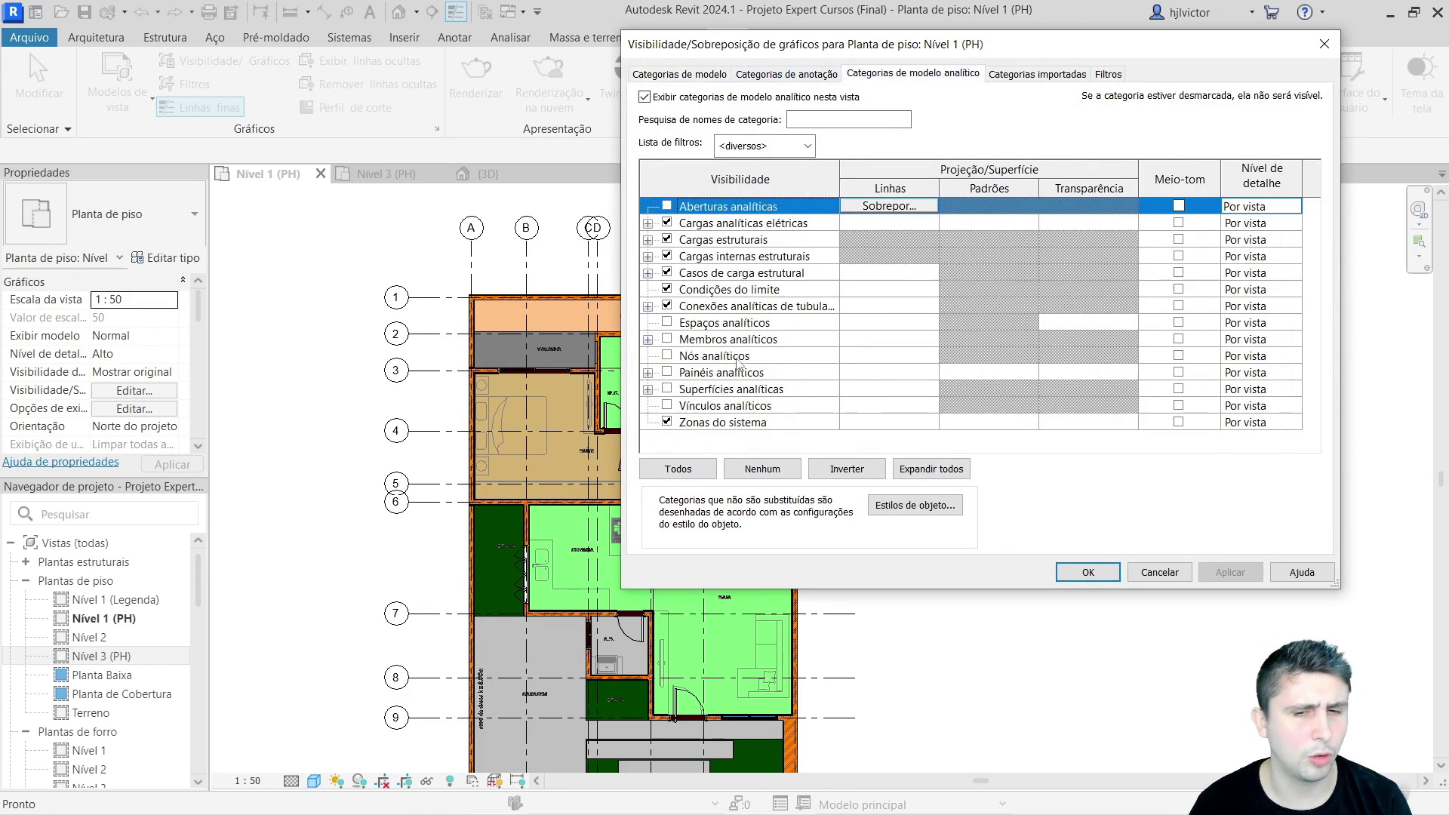
left_click(1028, 79)
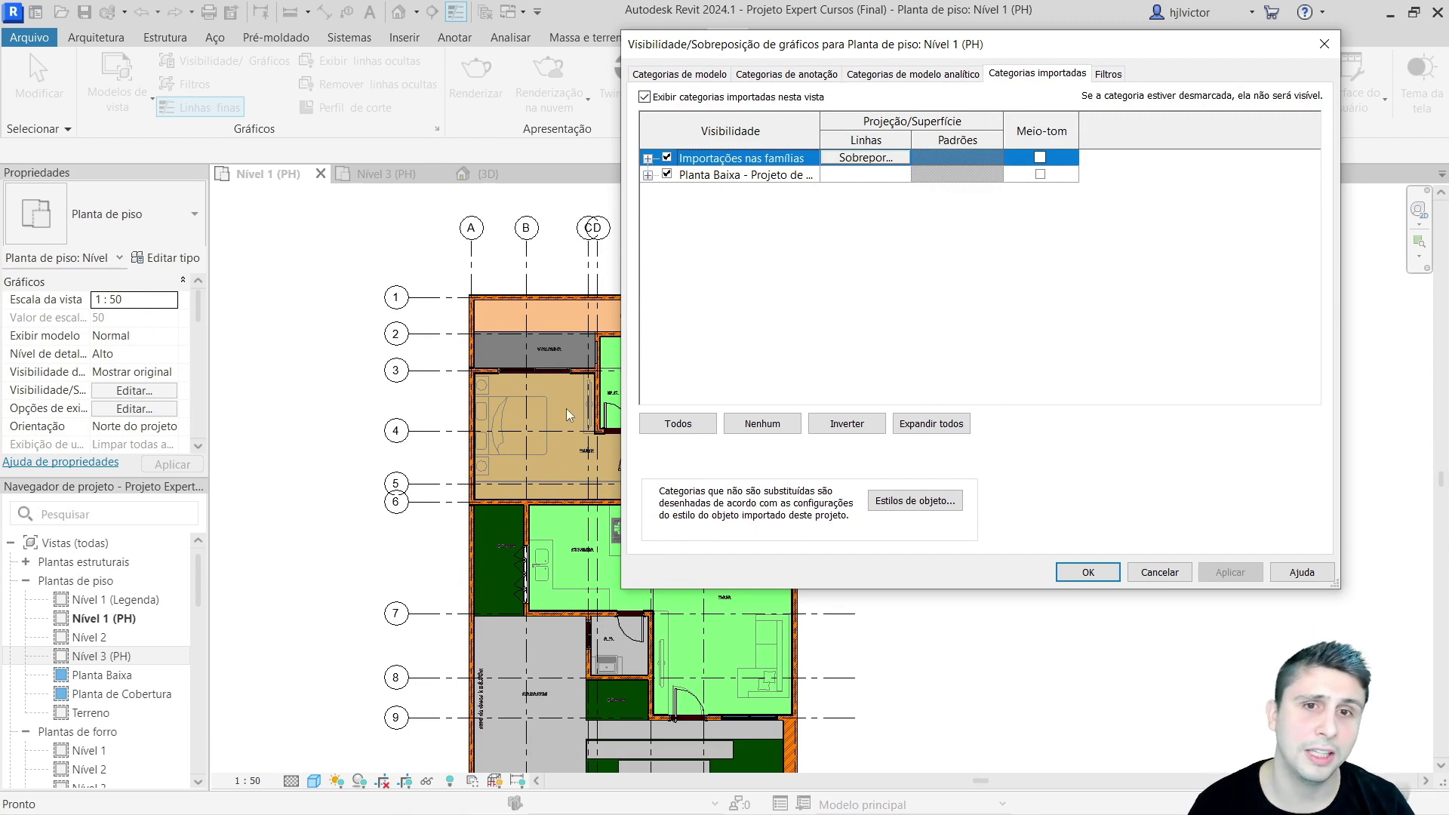
left_click(667, 175)
left_click(1087, 571)
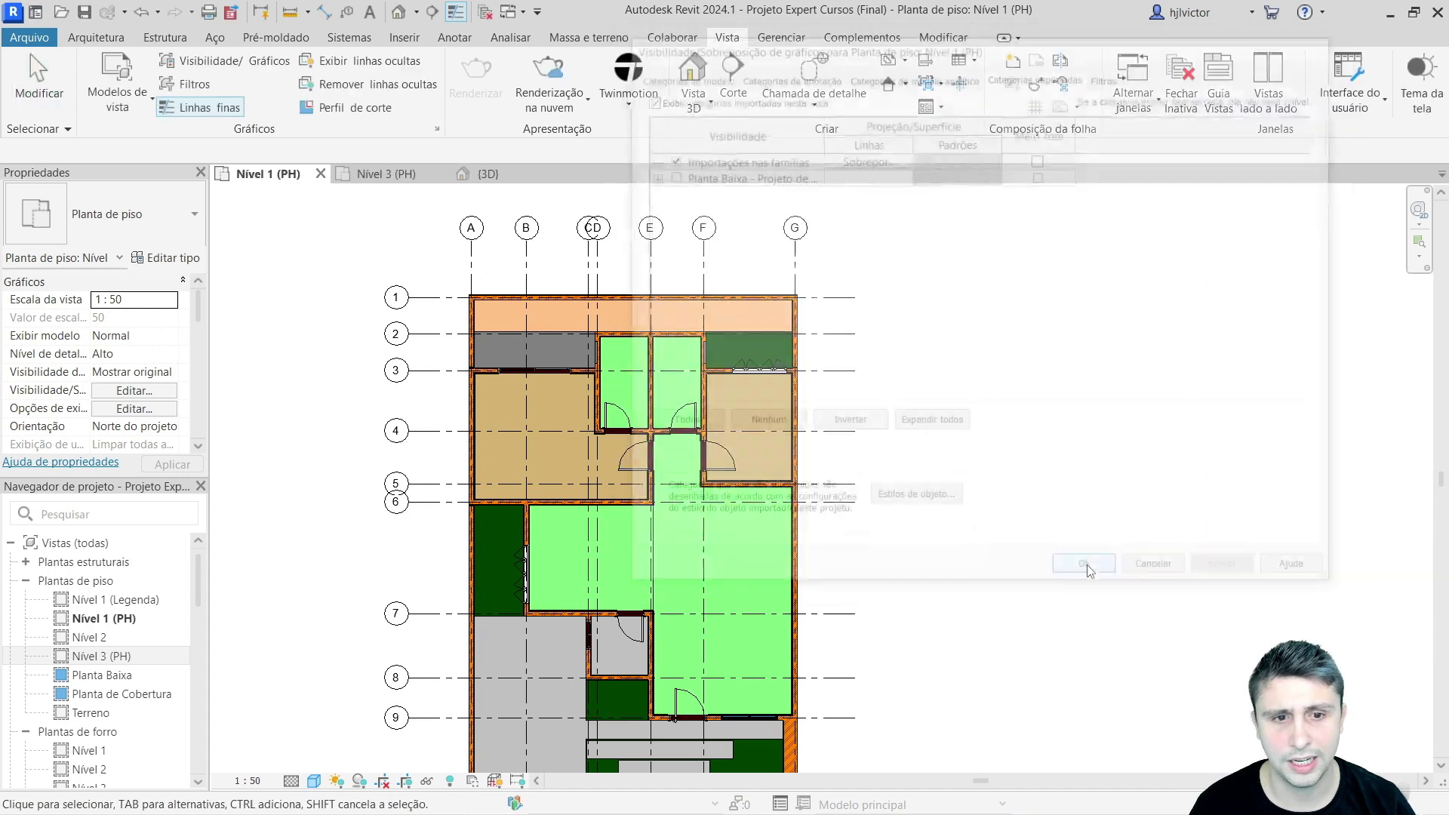
scroll(951, 634, "down", 2)
middle_click_drag(905, 520, 896, 546)
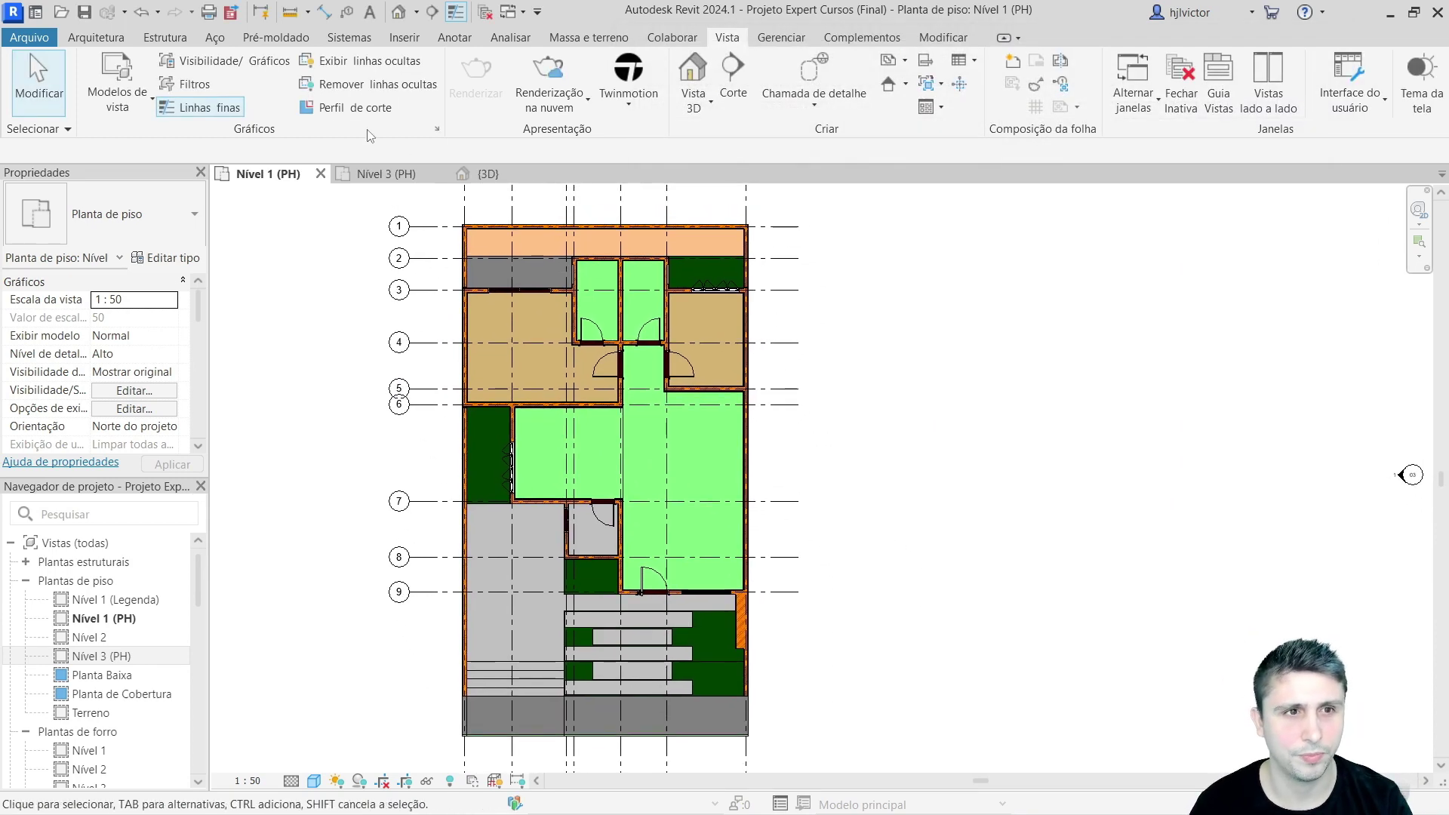
Step: Turn the imported Planta Baixa drawing back on in the Nível 1 (PH) plan's imported categories
left_click(249, 62)
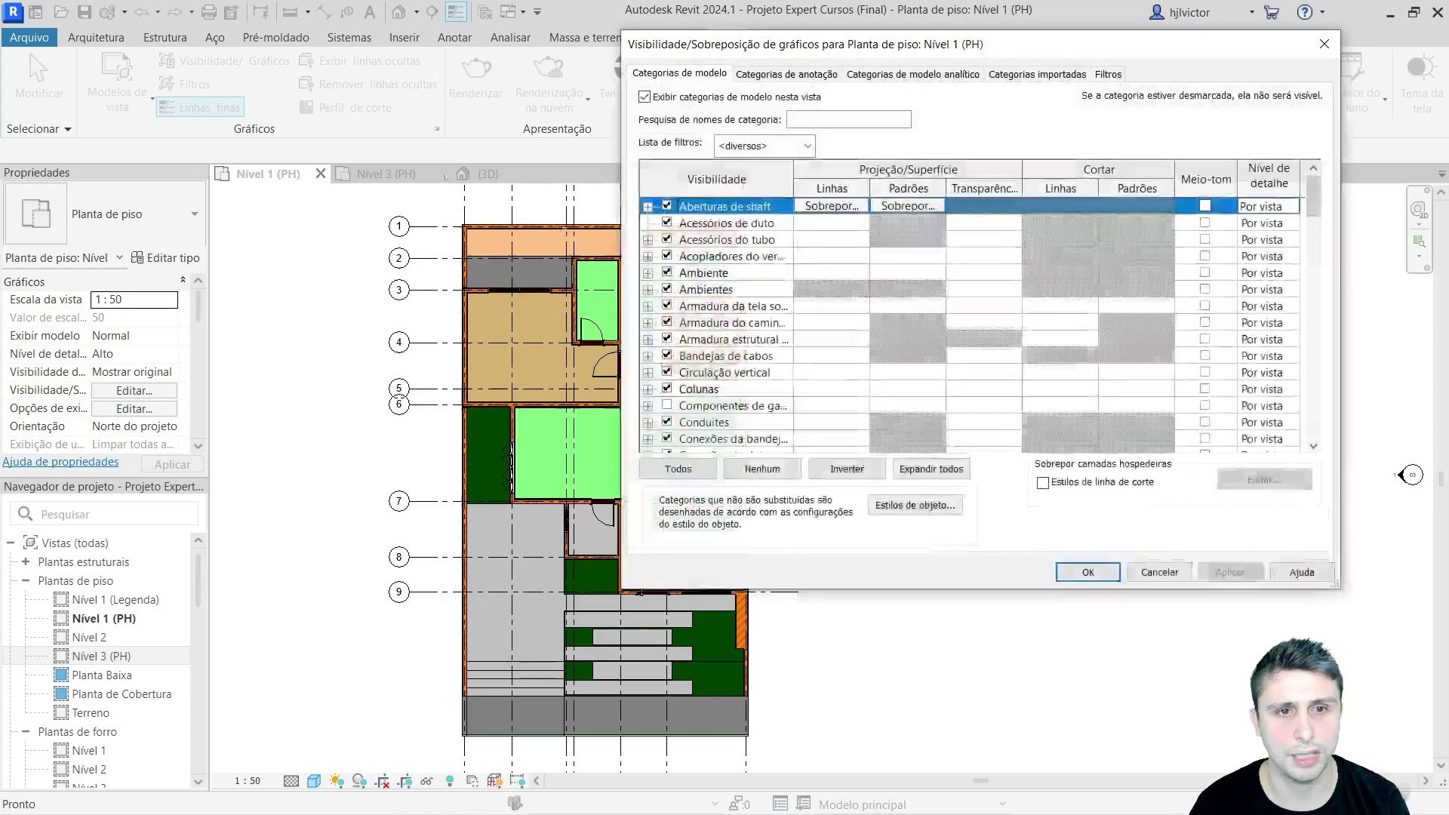
left_click(1026, 75)
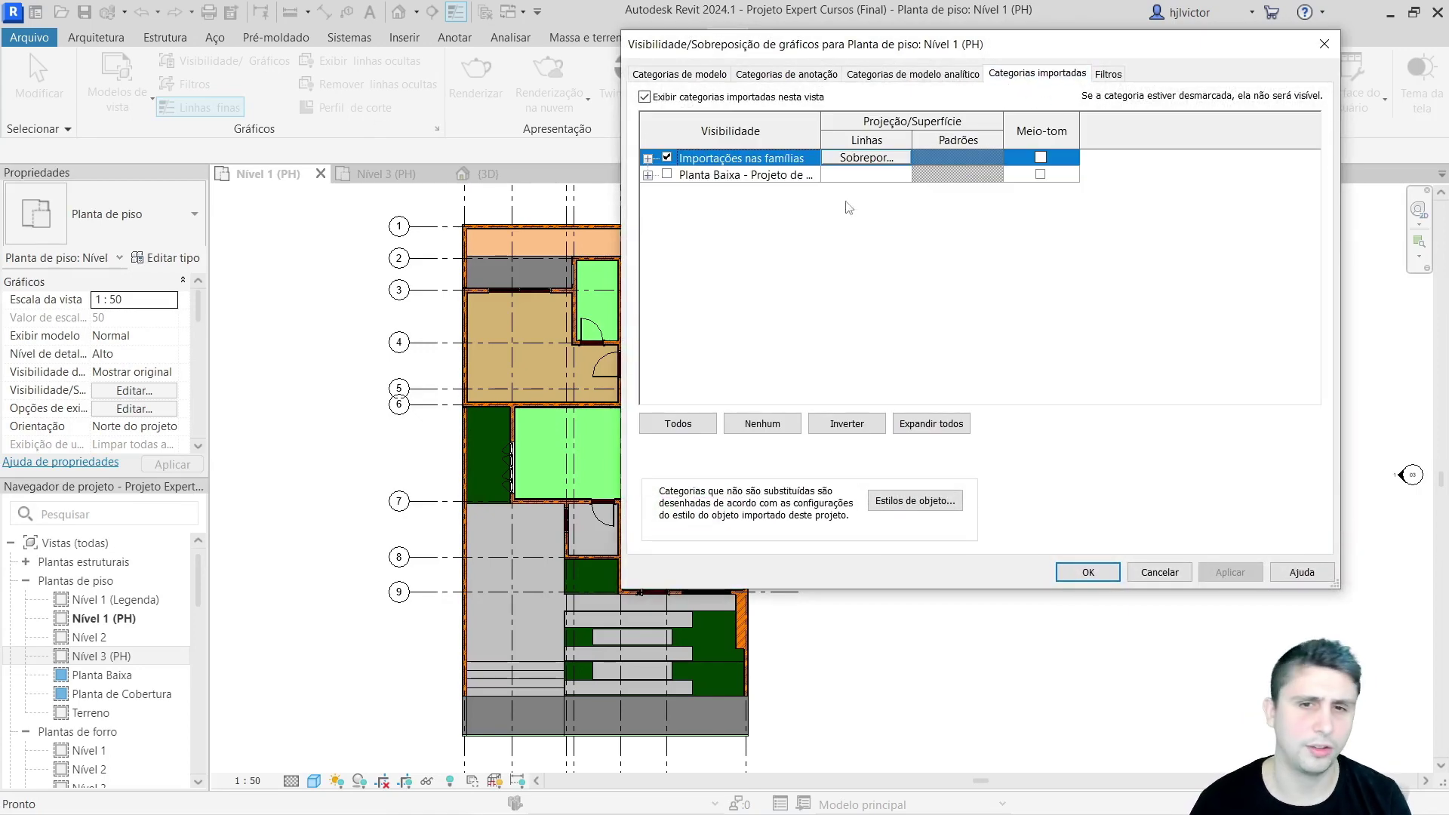
left_click(667, 175)
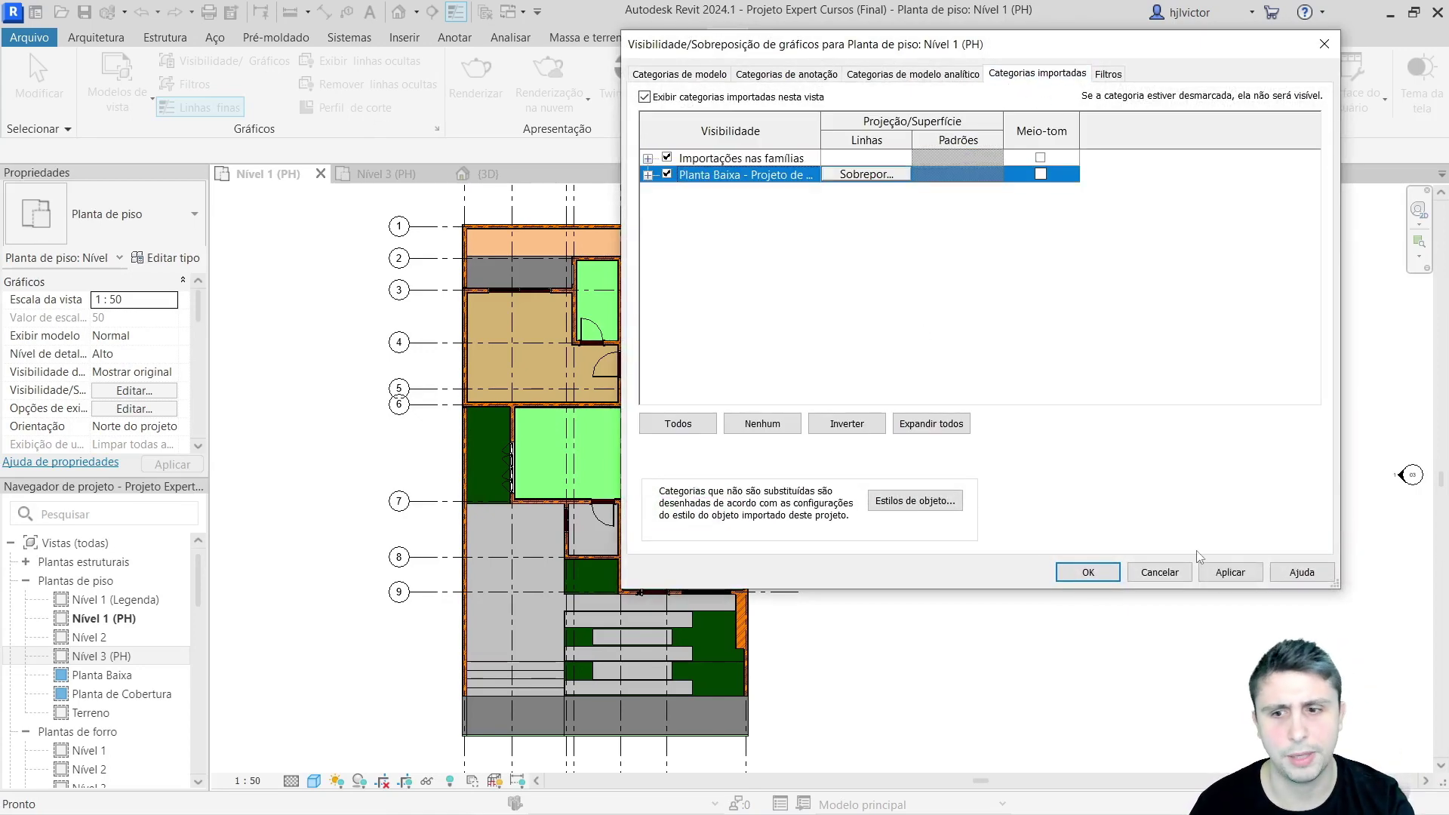
left_click(1230, 572)
left_click(1087, 572)
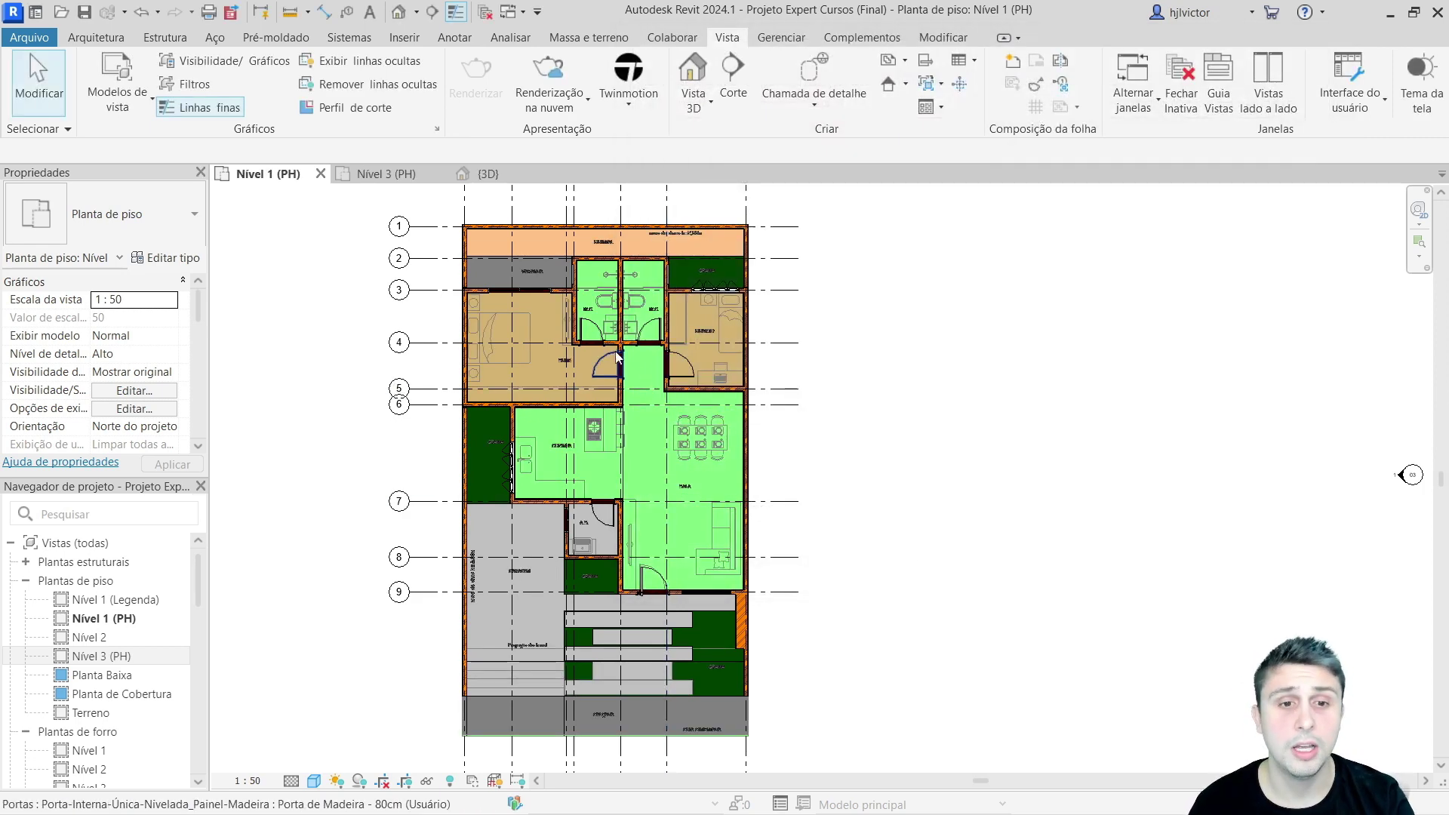
Step: Compare the Nível 3 (PH) and Nível 1 (PH) plans, ending on Nível 1 (PH)
left_click(377, 187)
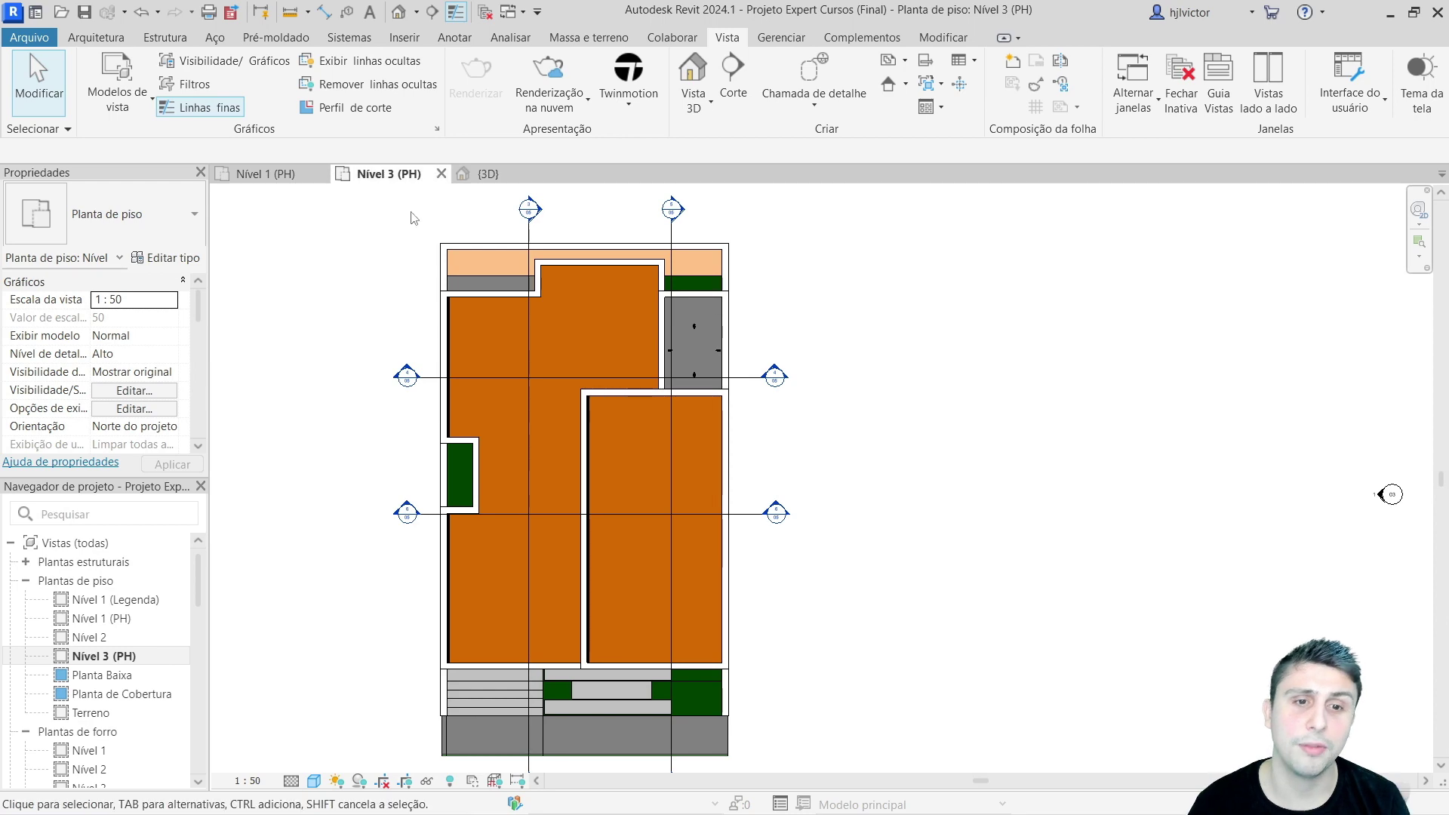
left_click(275, 175)
left_click(385, 174)
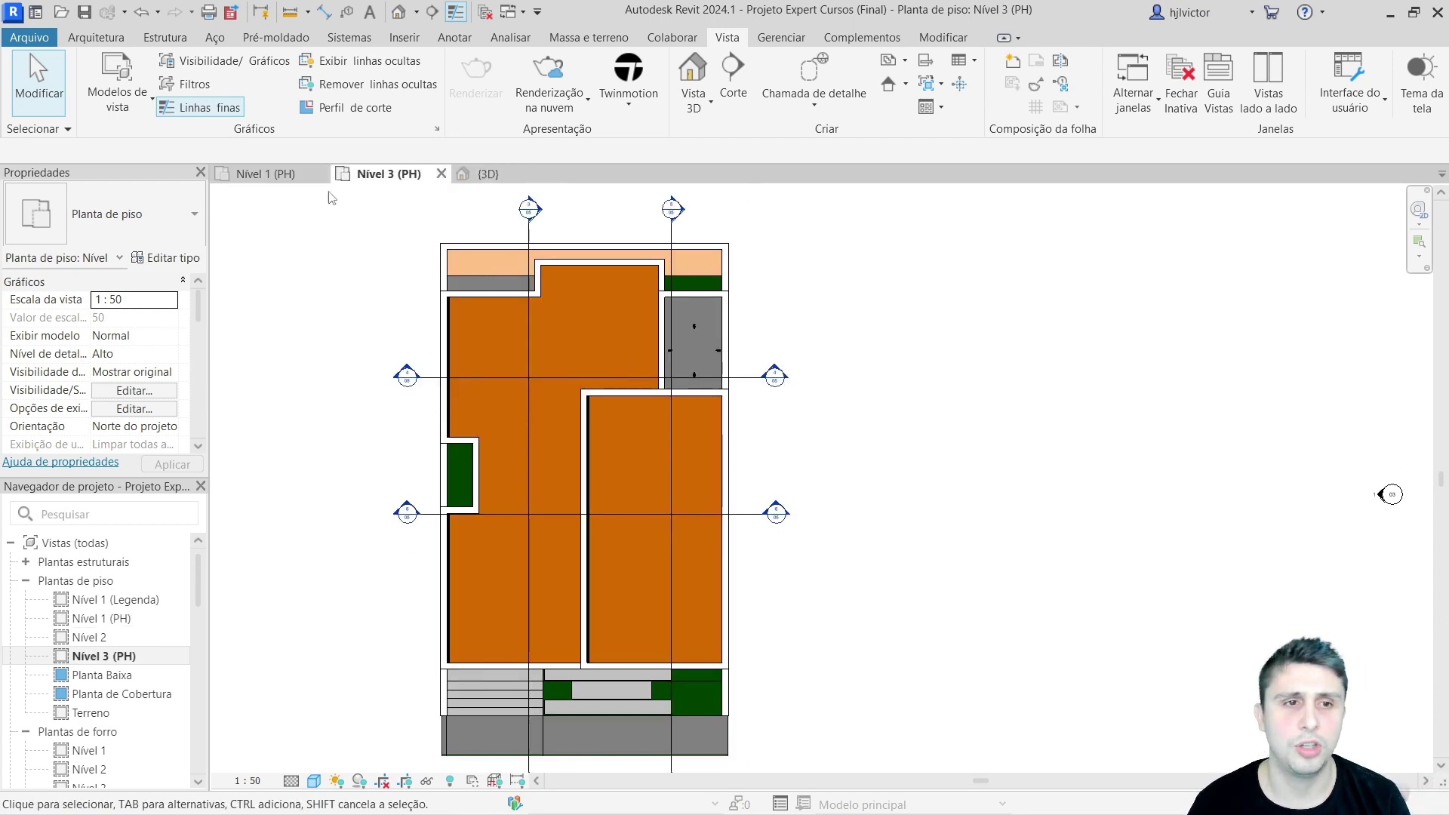
left_click(273, 176)
Step: Hide the Pisos model category in Nível 1 (PH) via VG, then switch to the {3D} view
key("v")
key("g")
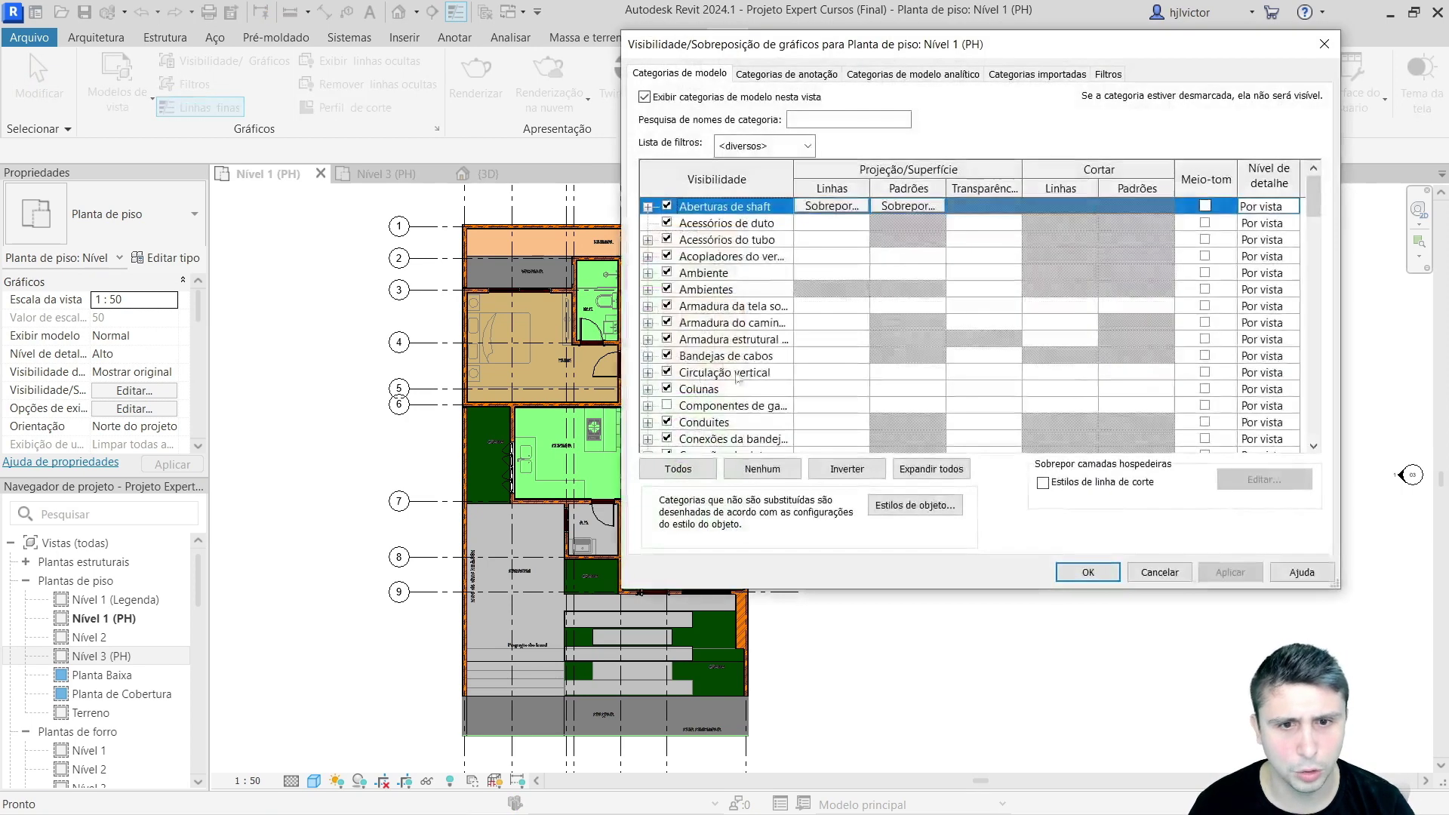
scroll(786, 357, "down", 4)
scroll(785, 357, "down", 4)
scroll(785, 358, "down", 4)
scroll(786, 357, "down", 3)
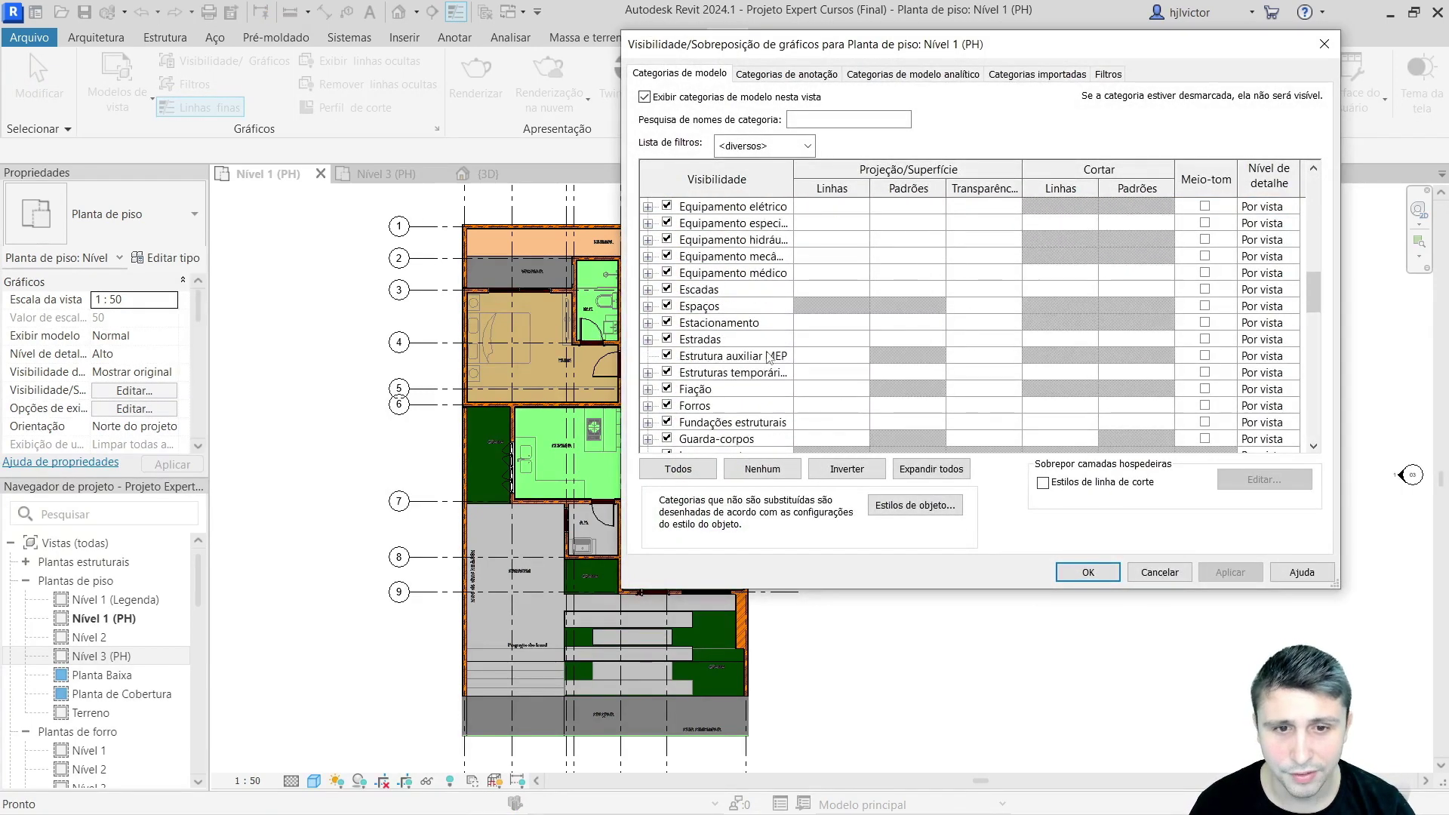
scroll(786, 358, "down", 3)
scroll(785, 358, "down", 3)
scroll(702, 355, "down", 1)
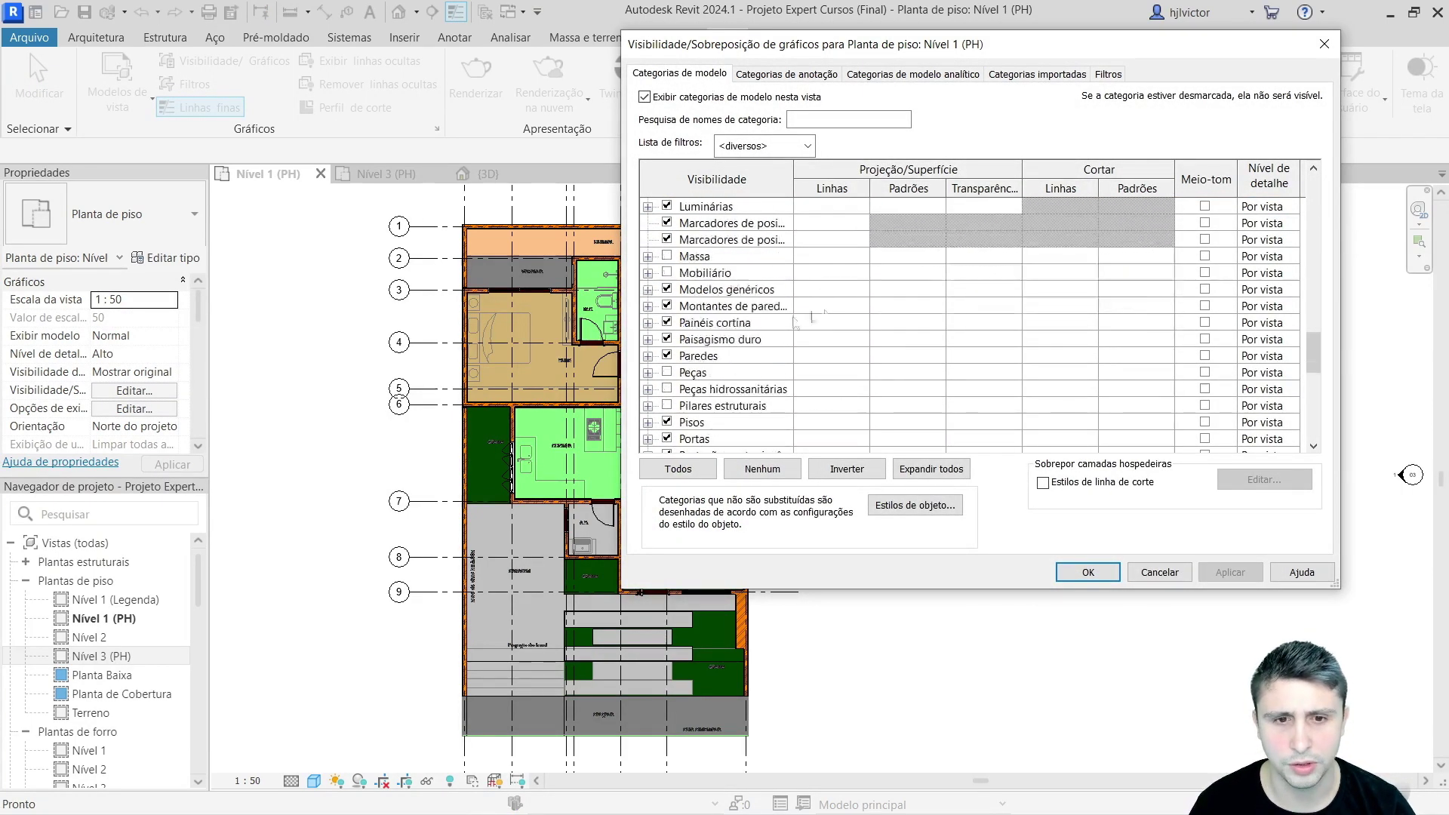
scroll(701, 354, "down", 1)
scroll(702, 354, "down", 1)
left_click(693, 372)
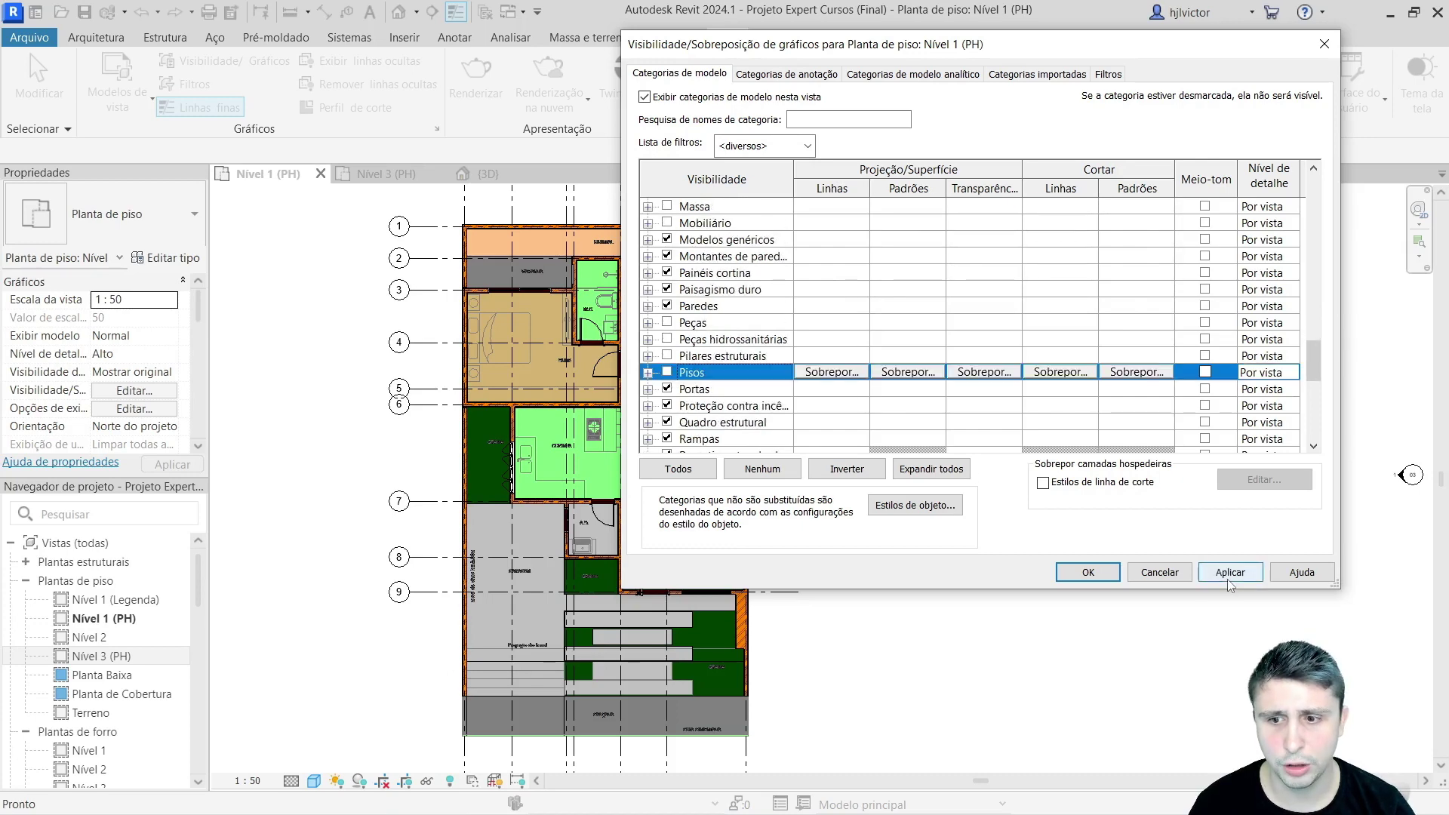
left_click(1230, 572)
left_click(1087, 572)
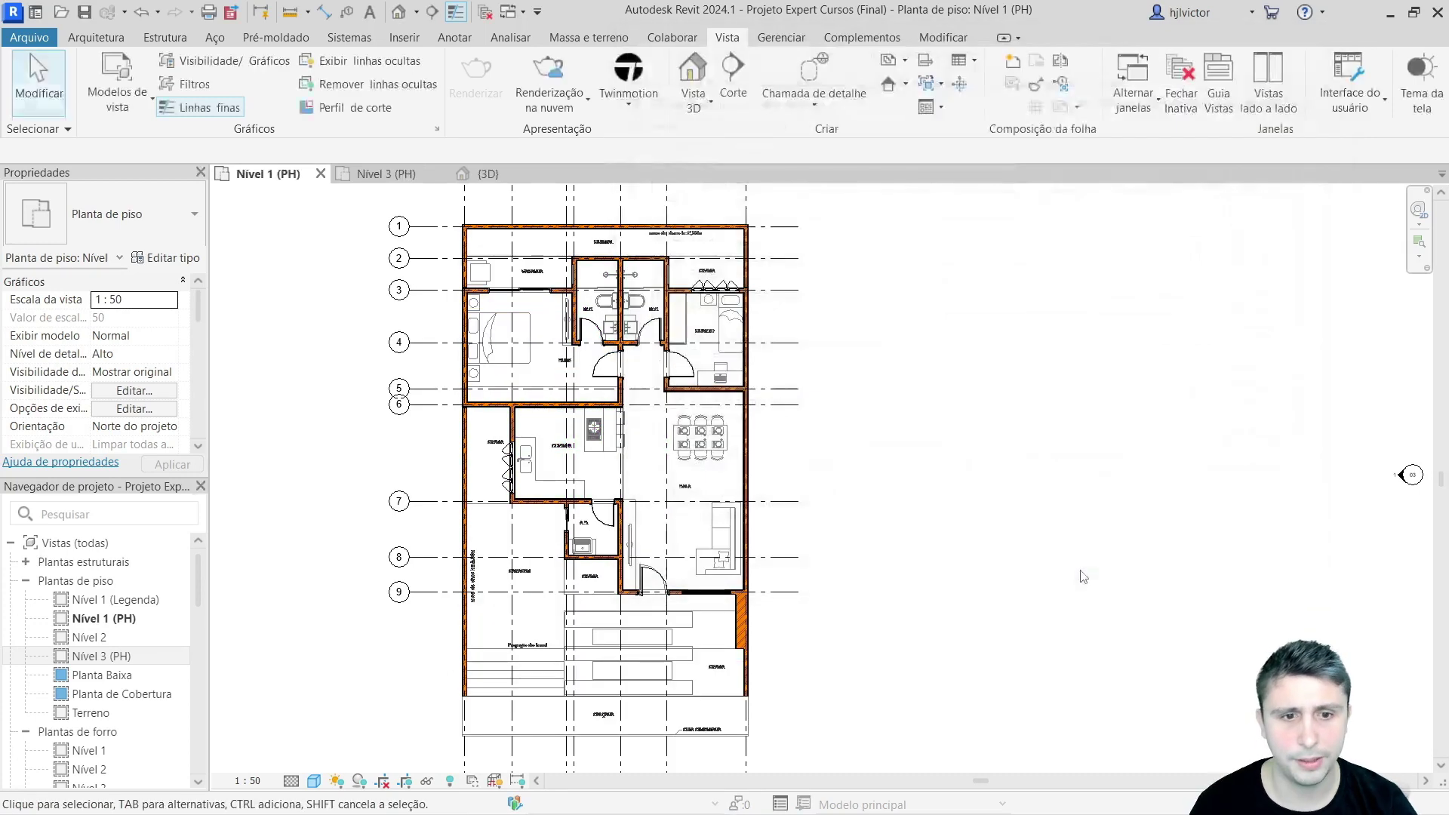
left_click(488, 173)
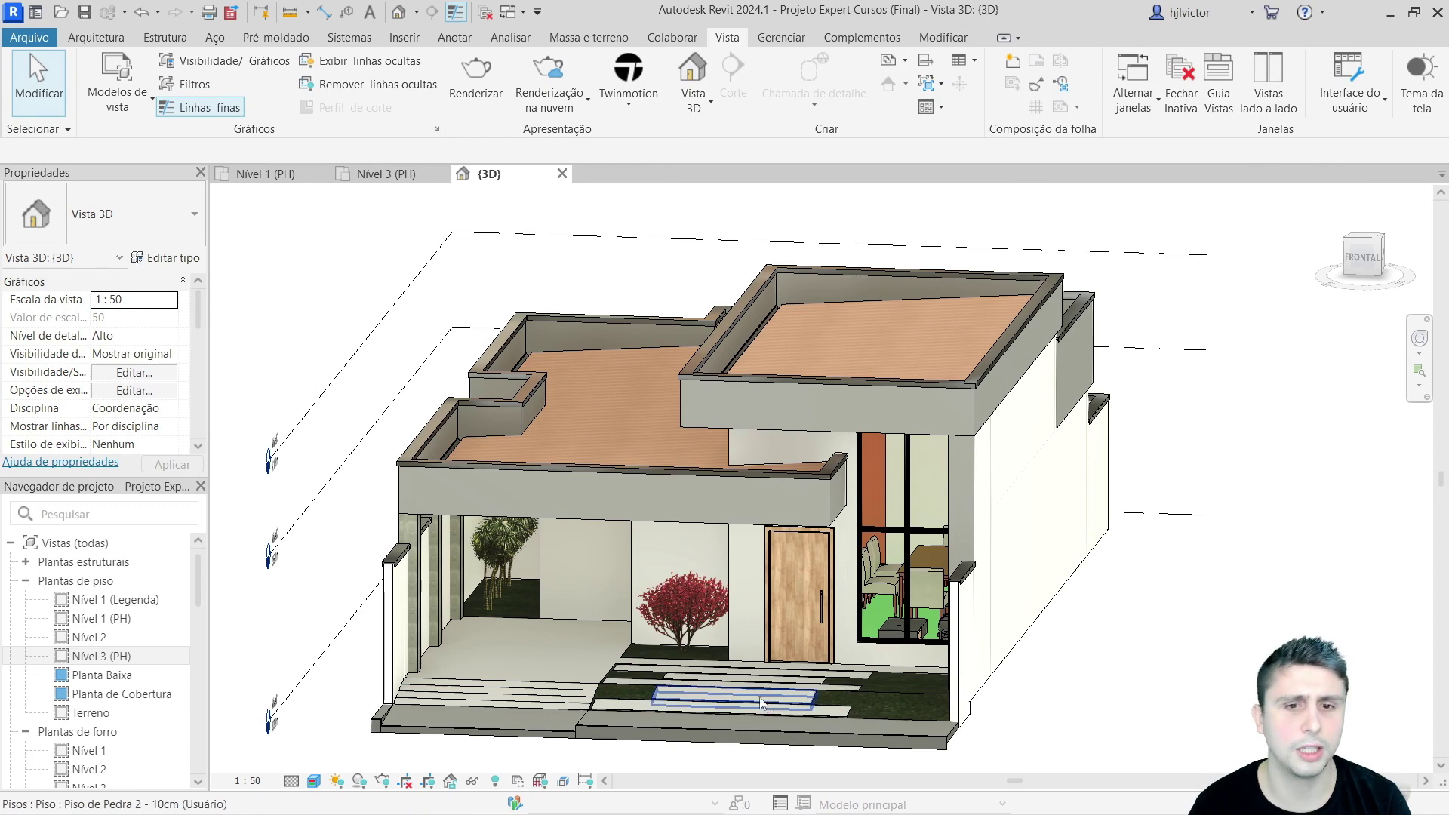
Step: Switch between Nível 1 (PH) and {3D}, then review the 3D view's Visibility/Graphics without changes
left_click(264, 174)
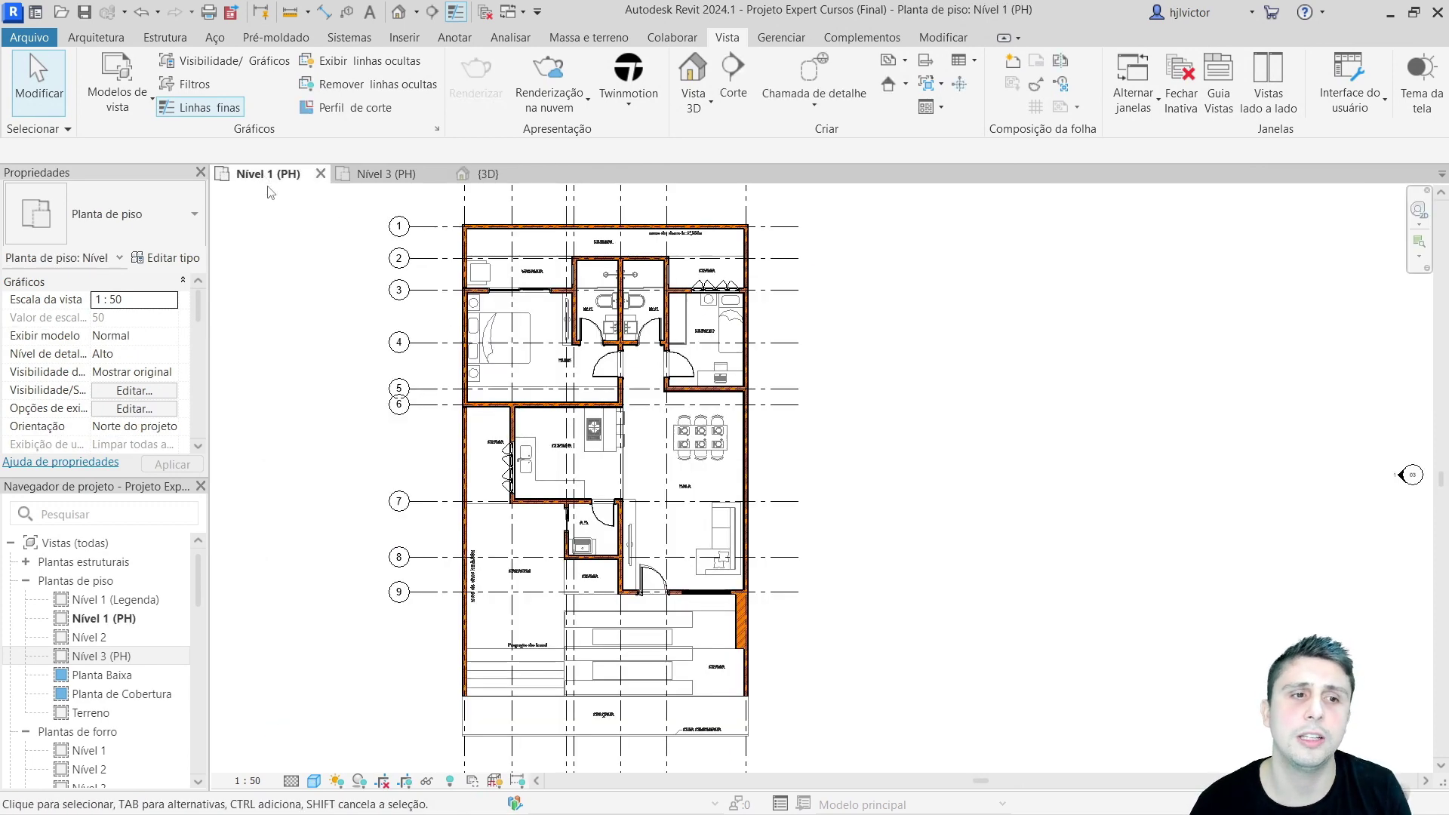
left_click(490, 175)
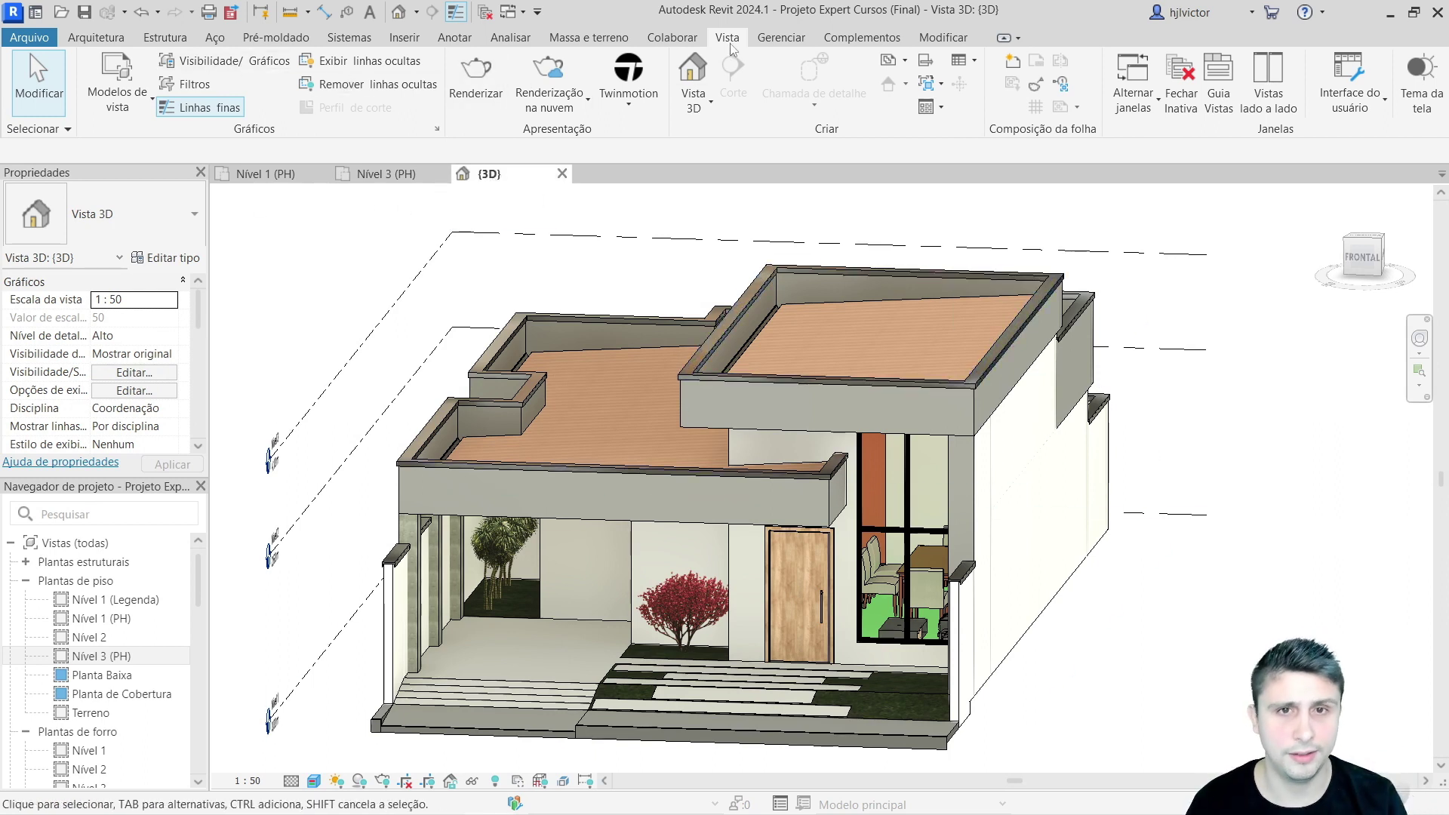
left_click(246, 68)
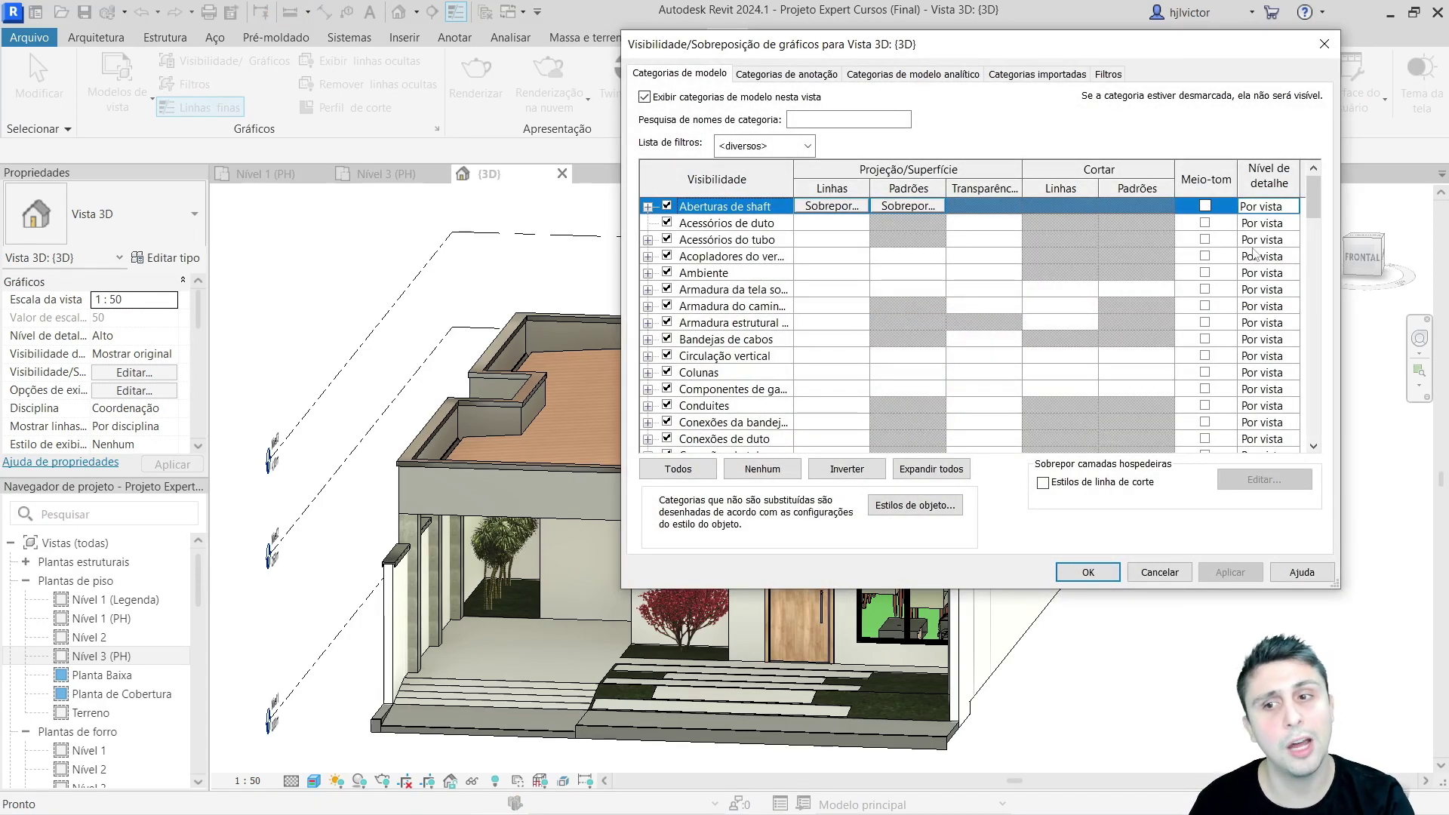
scroll(1309, 200, "down", 6)
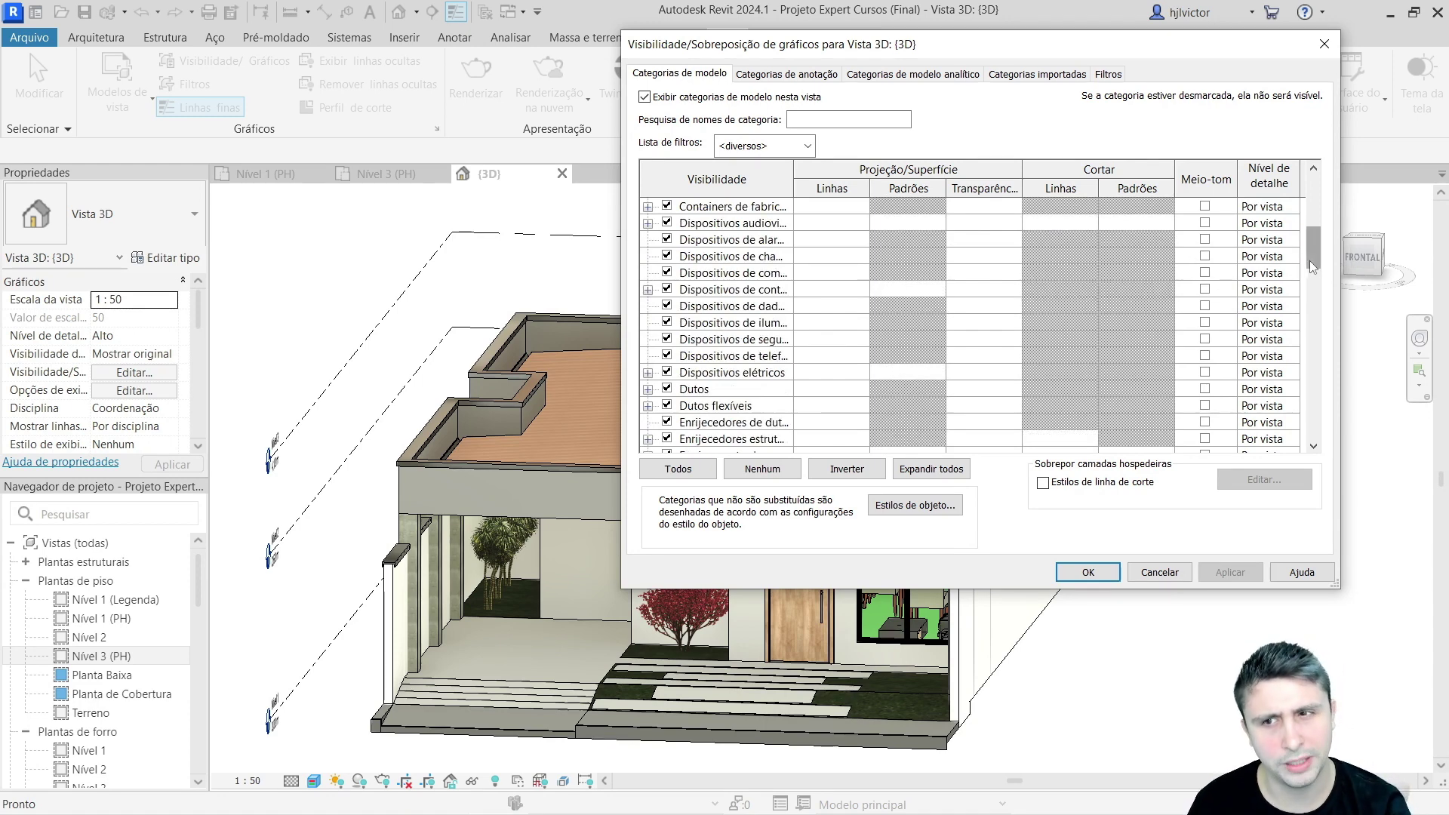
left_click_drag(1309, 260, 1313, 279)
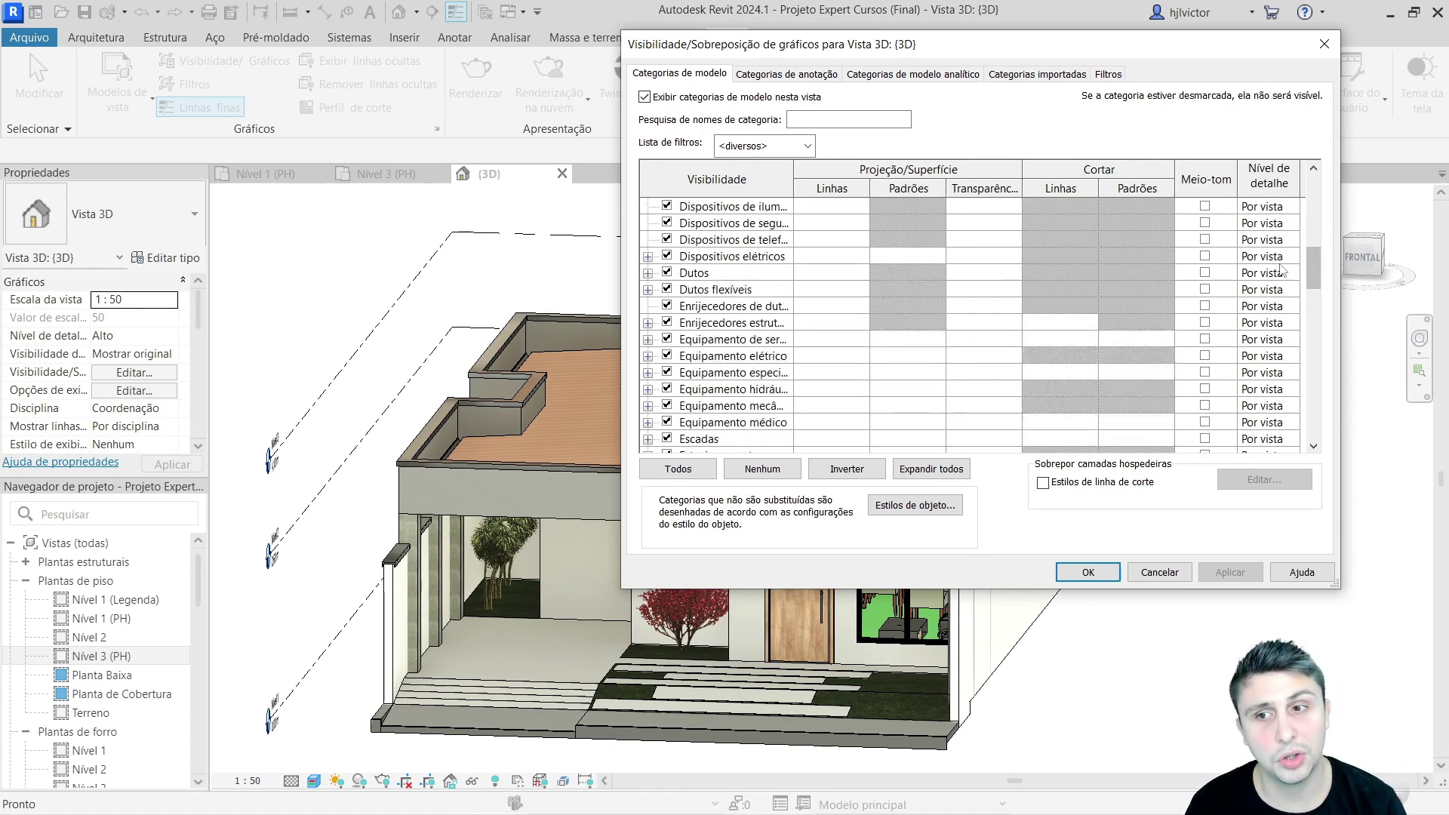
left_click(1087, 572)
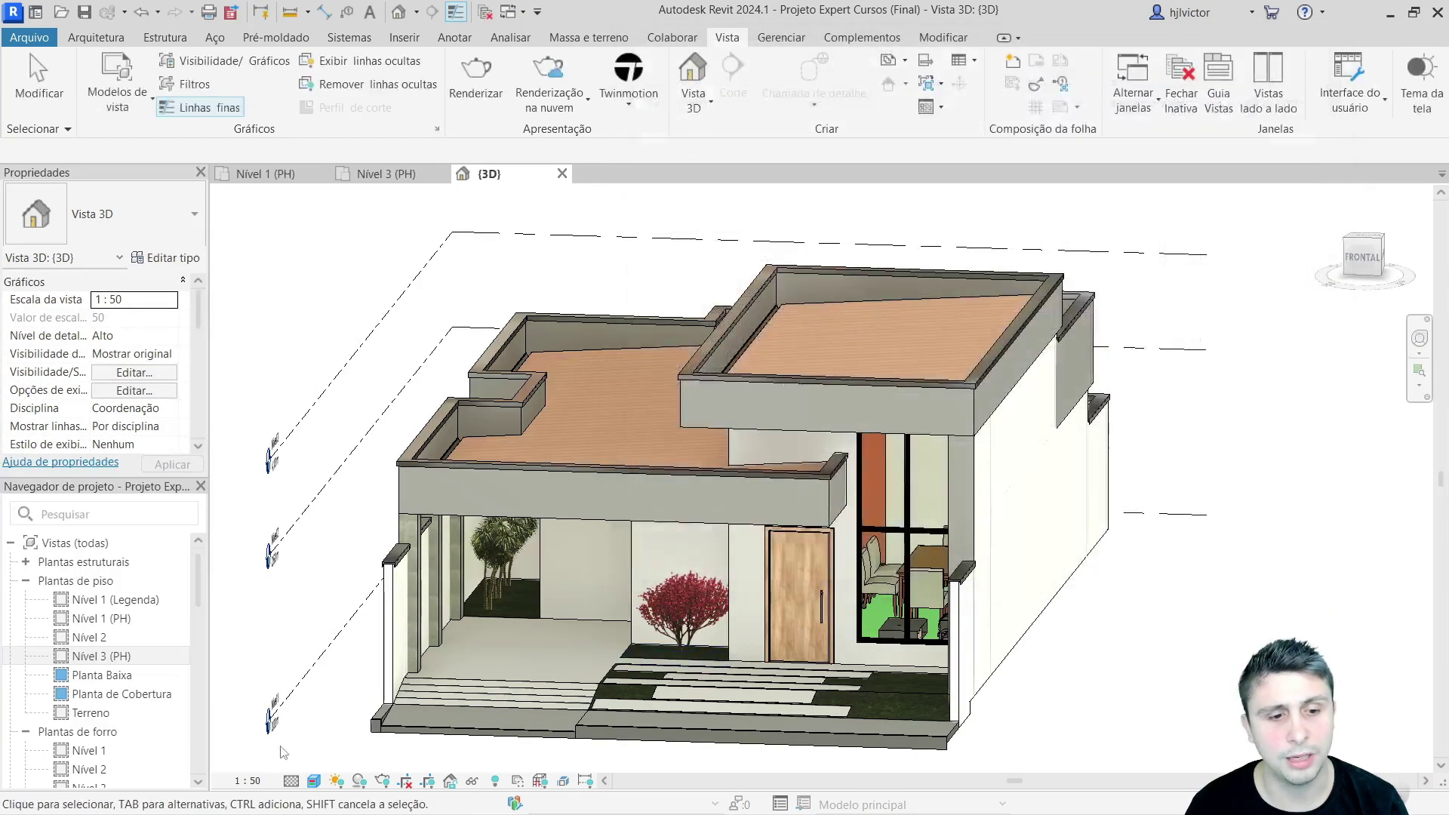
Step: Check the 3D view's Detail Level options, then reopen its Visibility/Graphics overrides
left_click(291, 782)
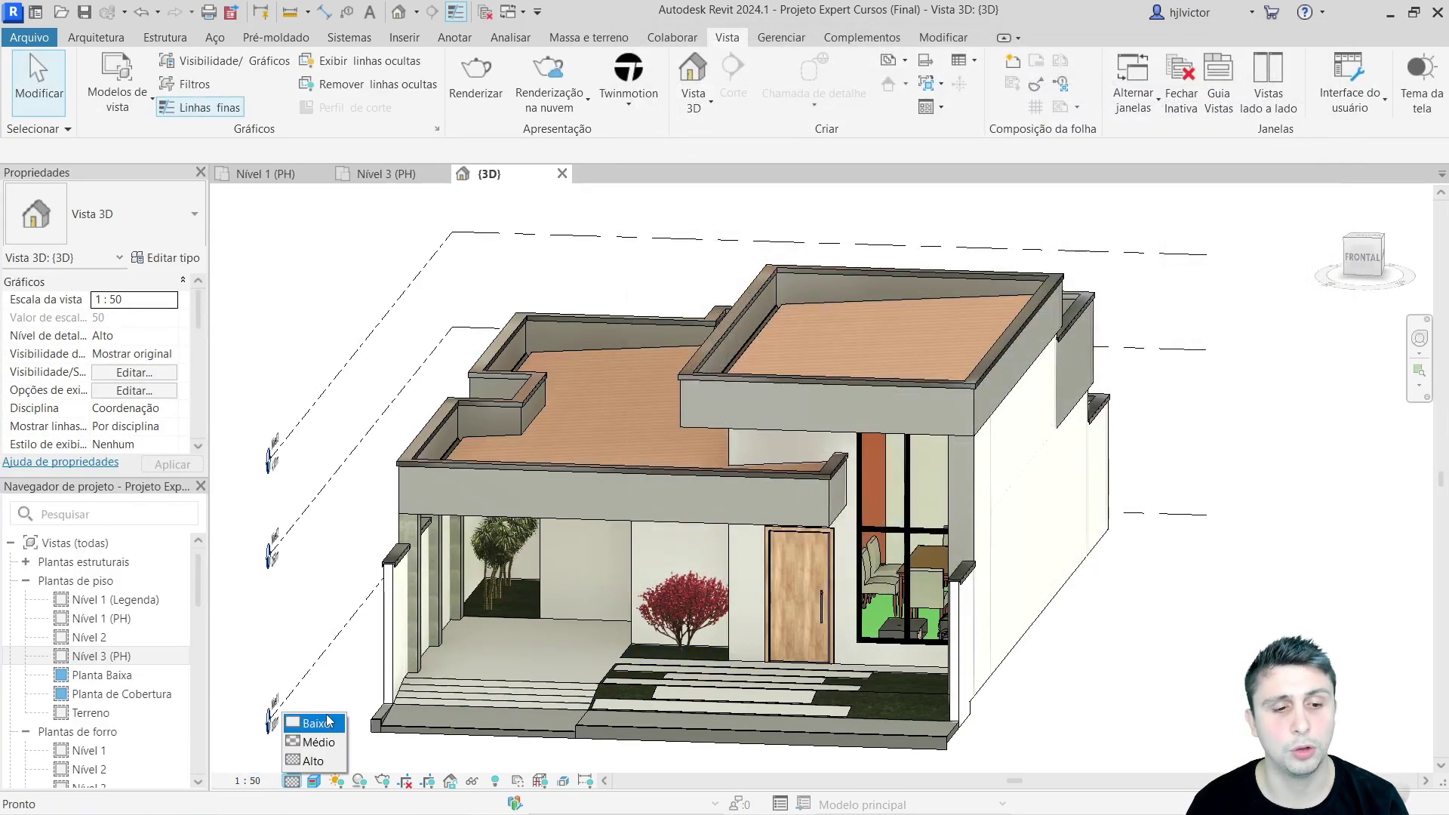
left_click(323, 762)
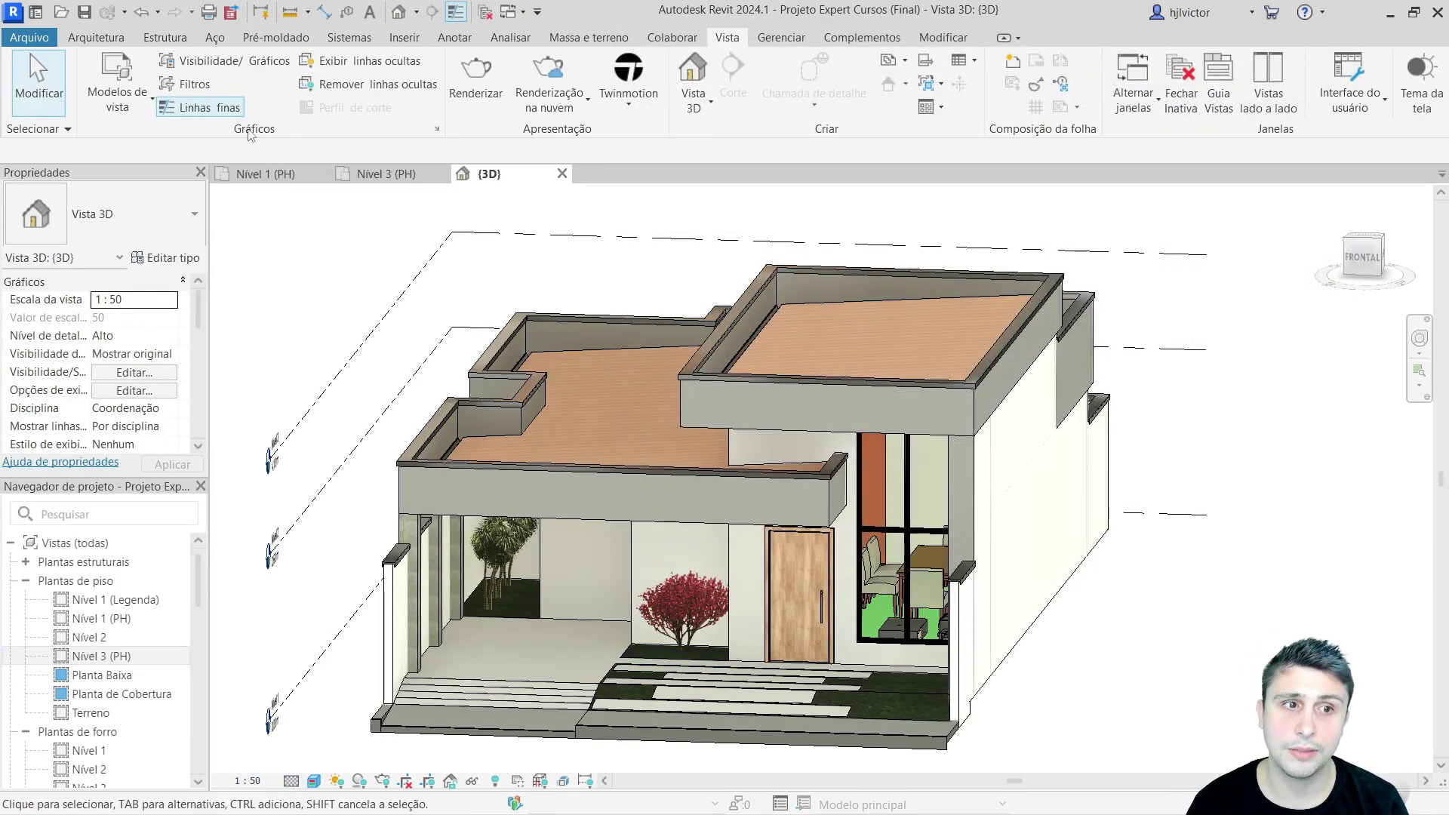
left_click(243, 62)
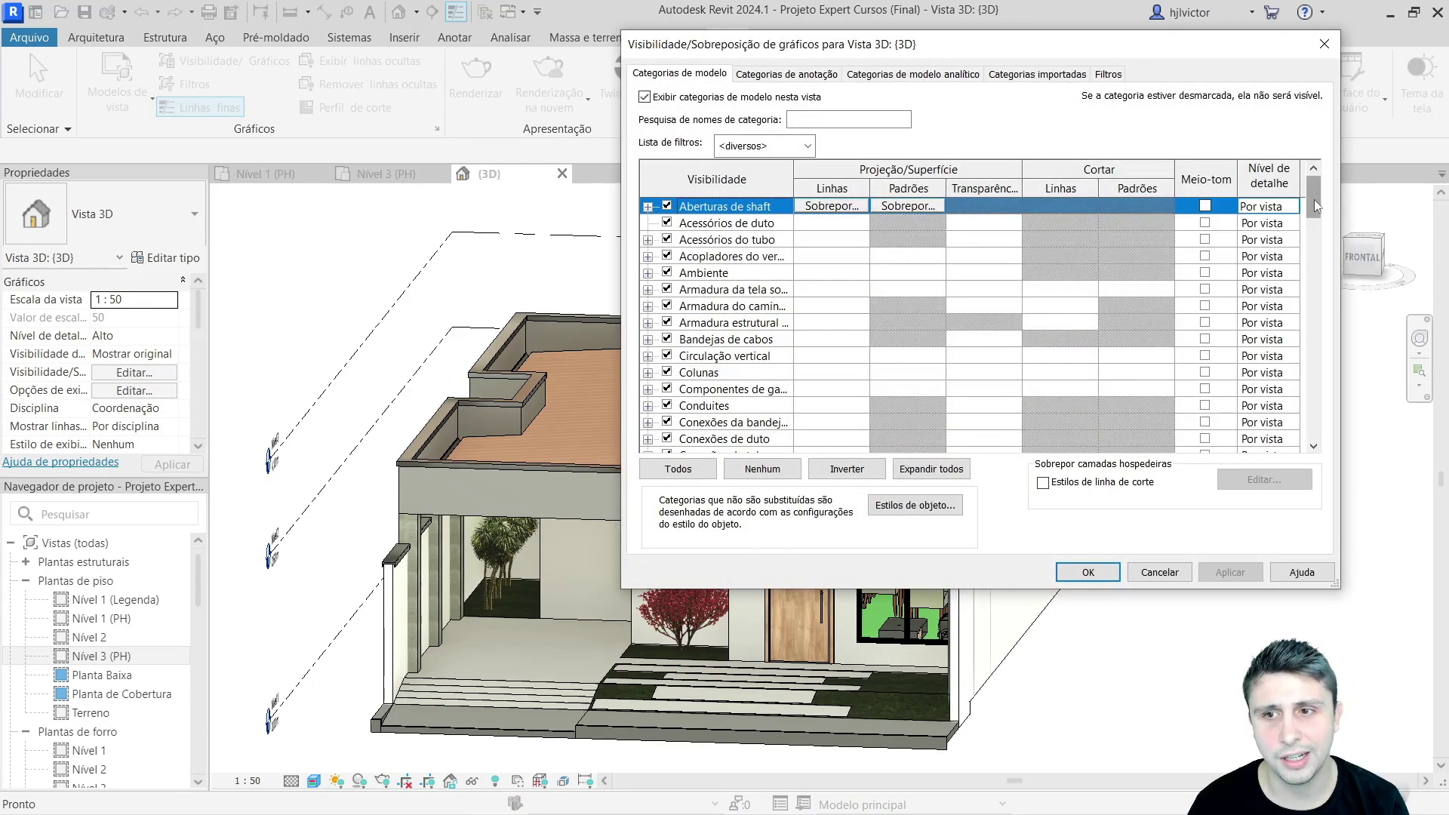
Step: Leave Vegetação's detail level at Por vista in 3D, then open Nível 3 (PH)'s Visibility/Graphics
scroll(1314, 200, "down", 15)
scroll(1298, 265, "down", 10)
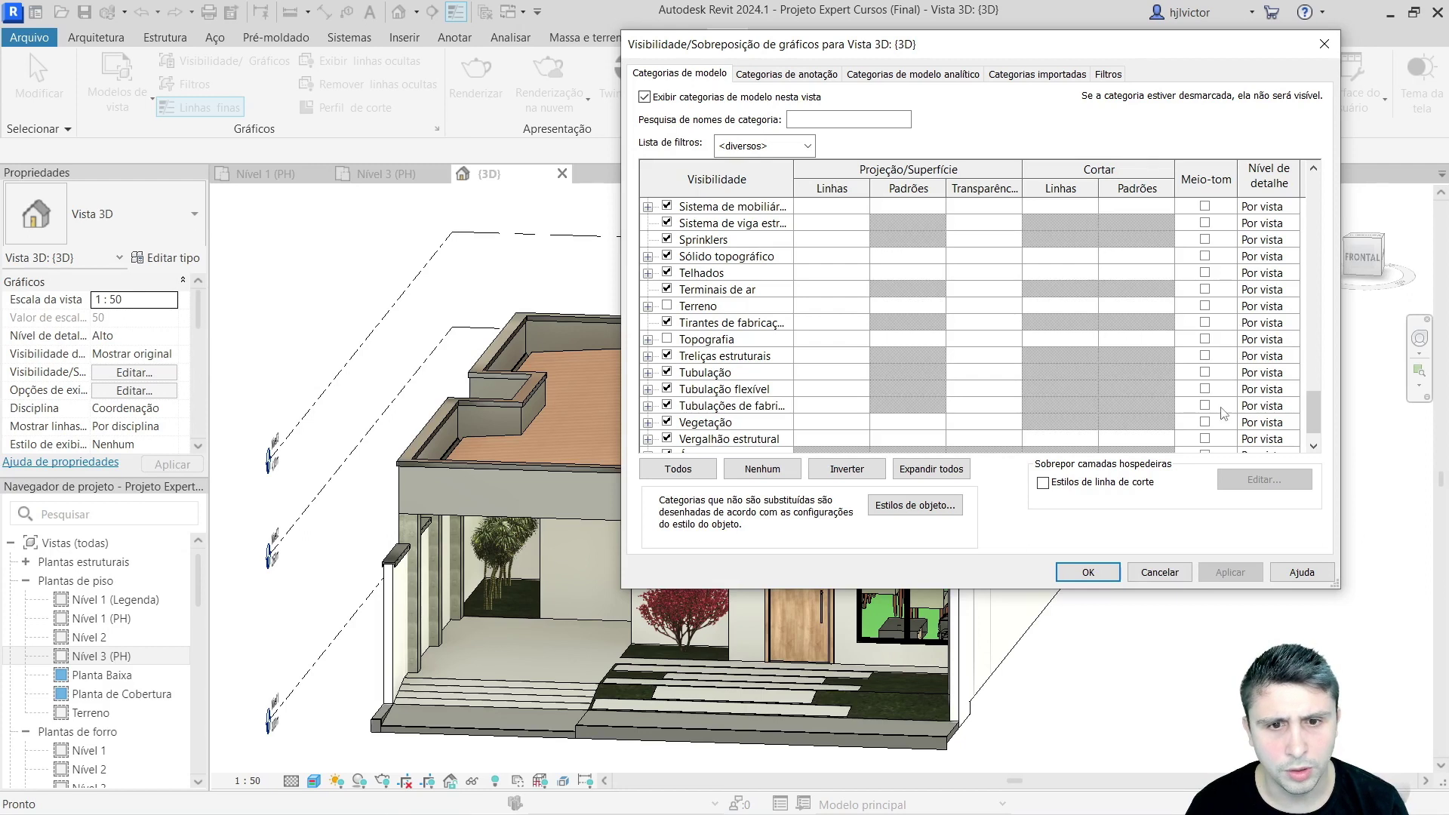
scroll(1223, 412, "down", 1)
left_click(1256, 389)
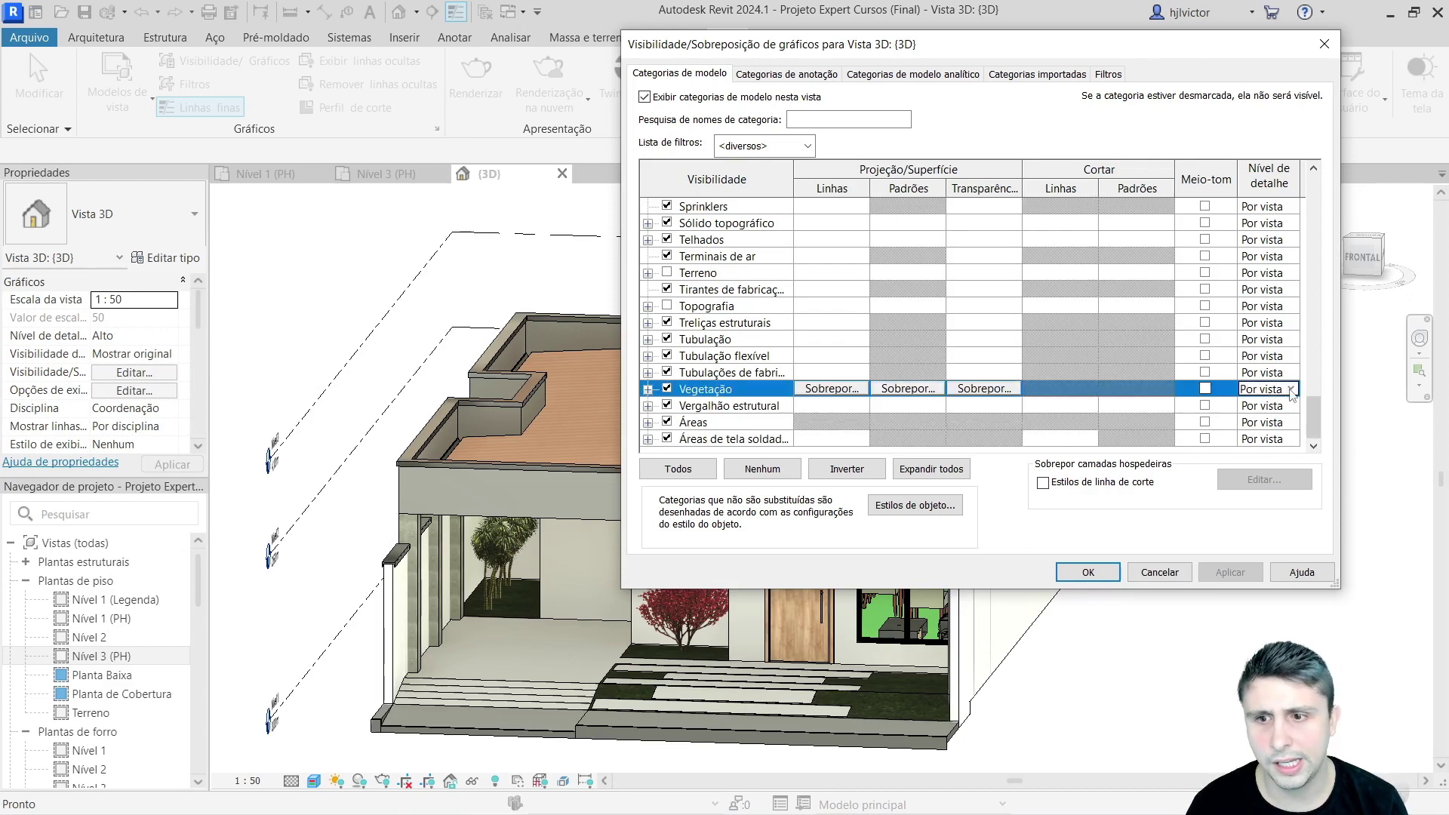
left_click(1291, 390)
left_click(1186, 524)
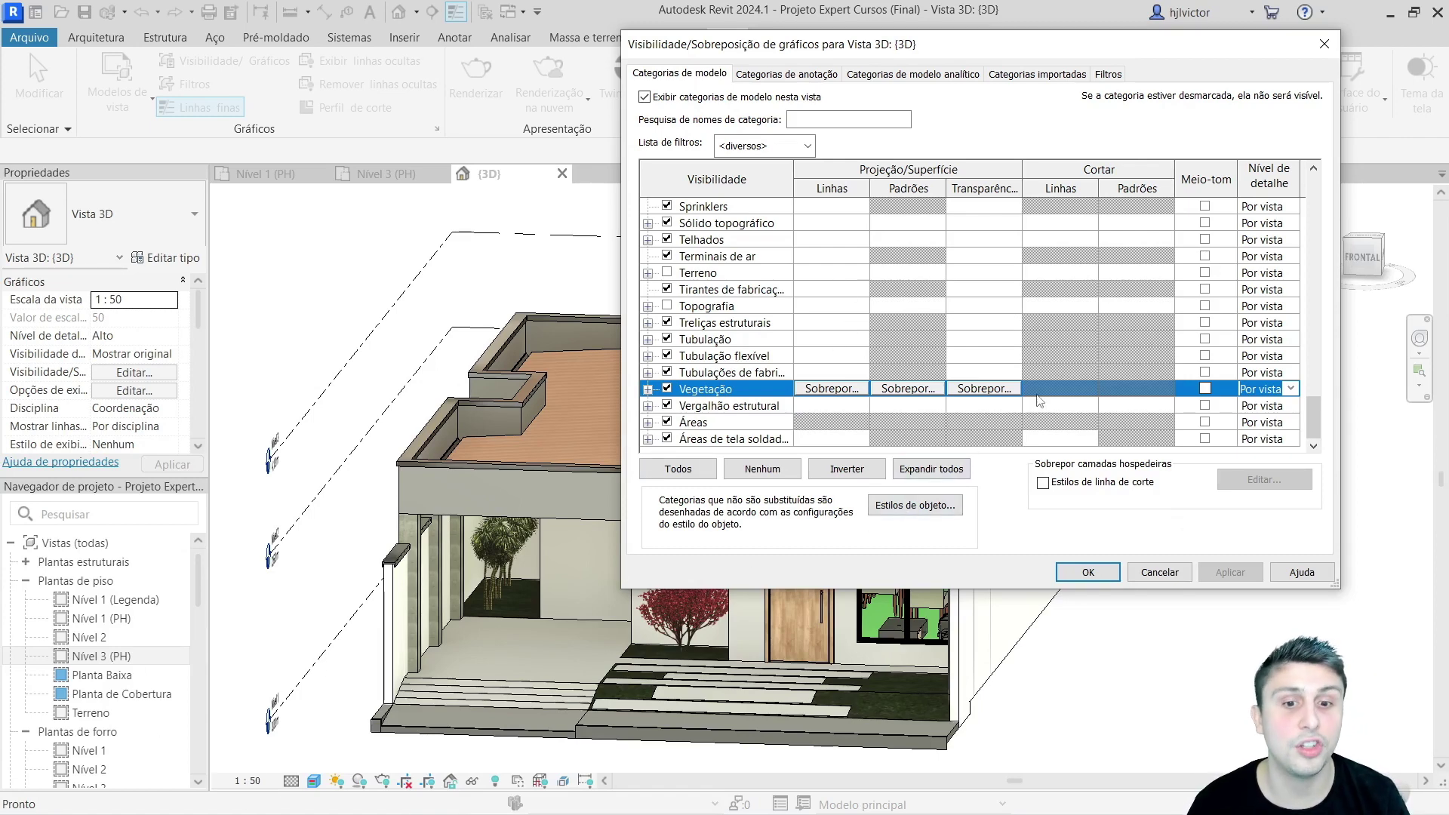
left_click(1159, 572)
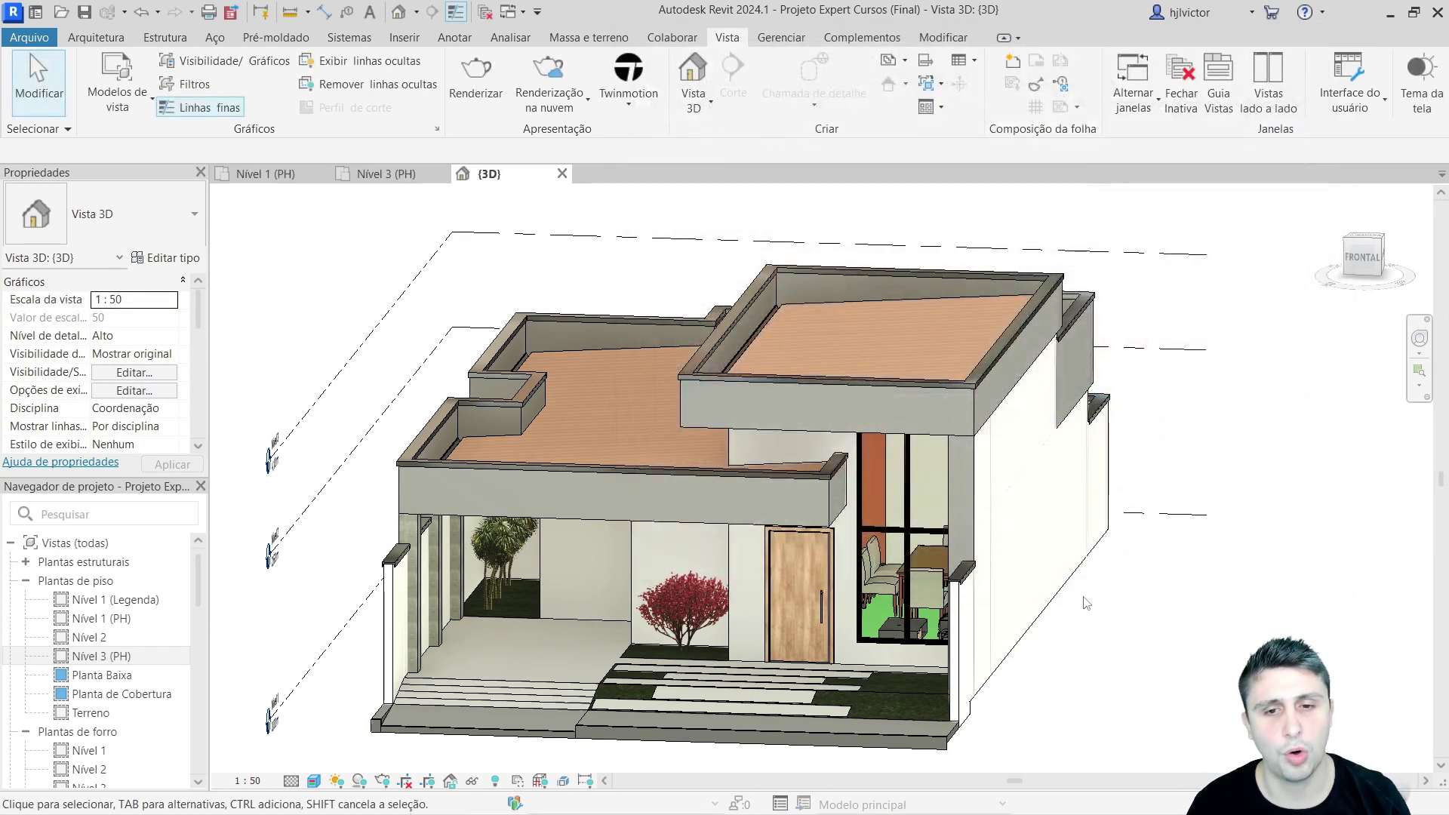
left_click(385, 178)
left_click(224, 61)
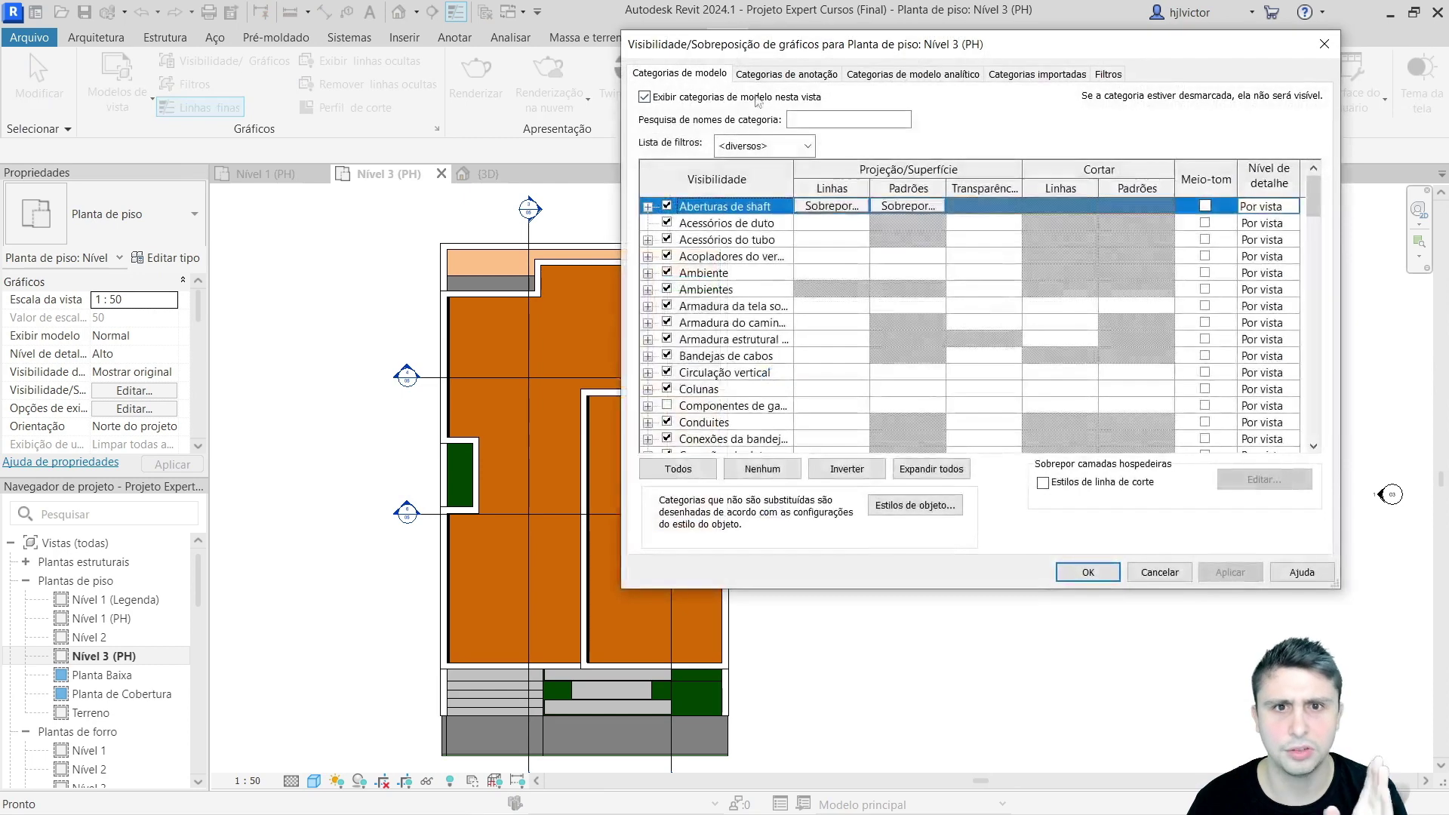
Step: Review Nível 3 (PH)'s annotation and imported categories, cancel, and return to Nível 1 (PH)
left_click(786, 74)
left_click(1038, 74)
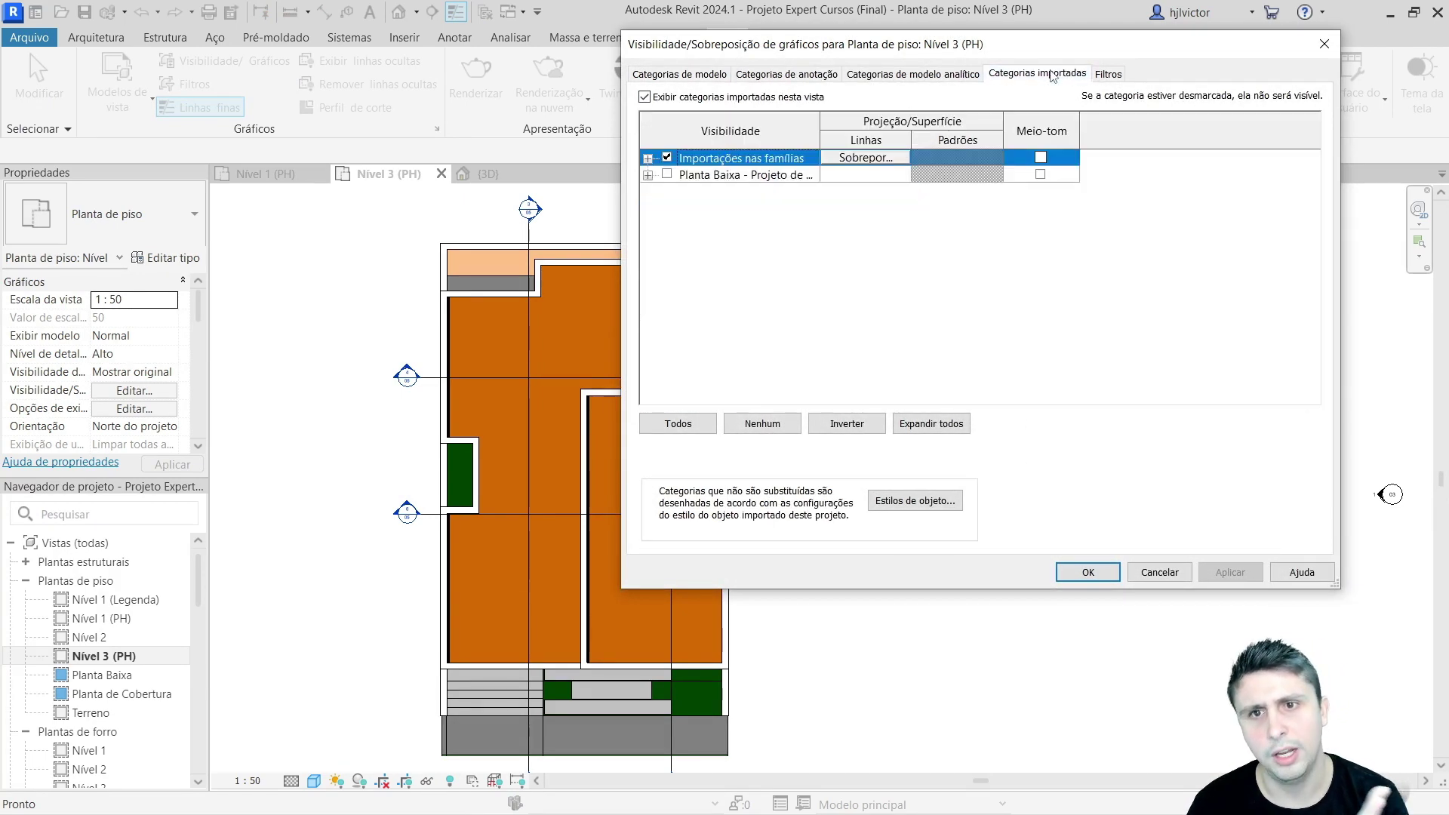
left_click(1145, 581)
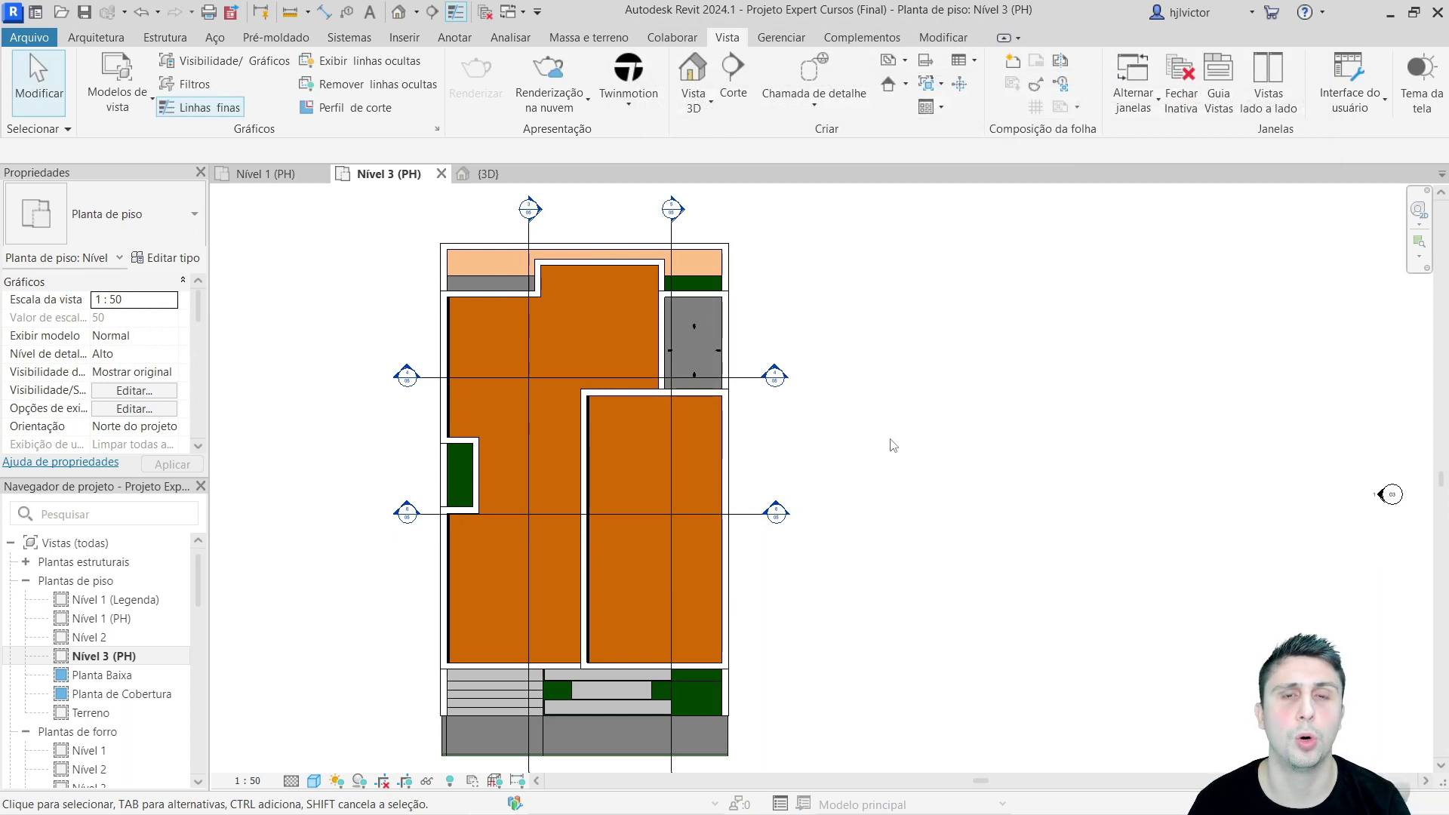
left_click(110, 48)
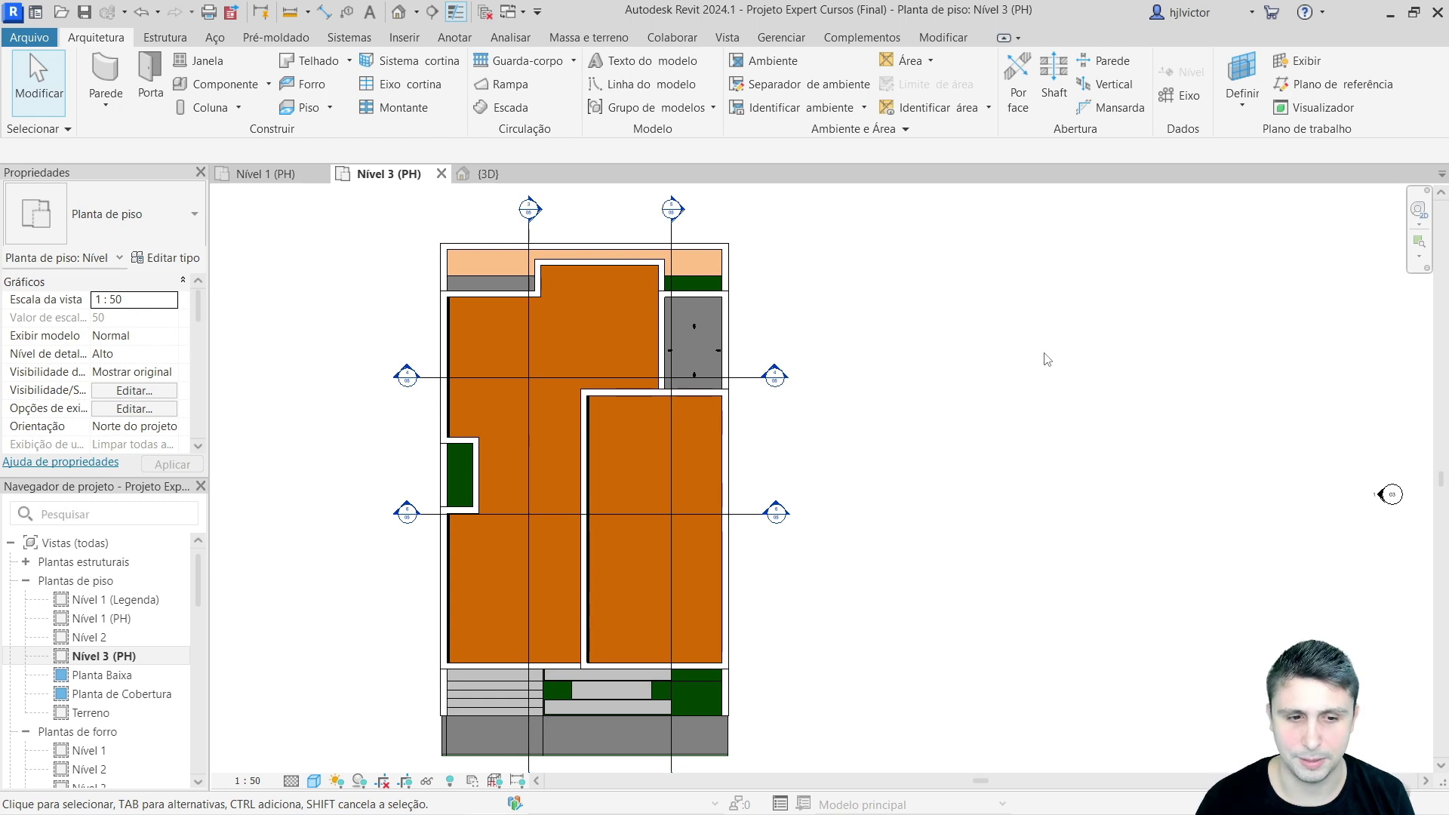
left_click(261, 175)
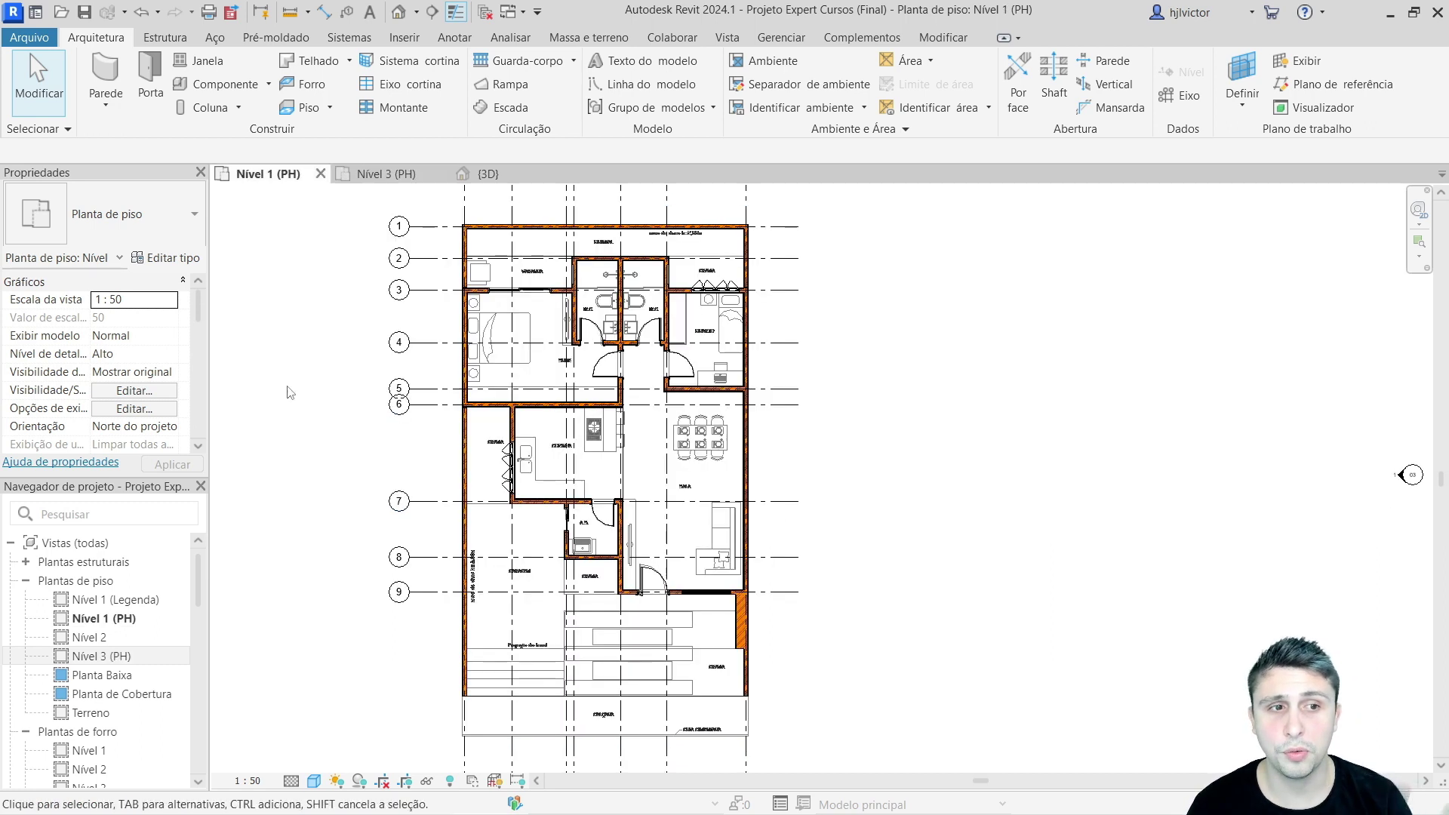
Step: Toggle Reveal Hidden Elements on and off, then pan the plan to show grid heads A–G
left_click(449, 782)
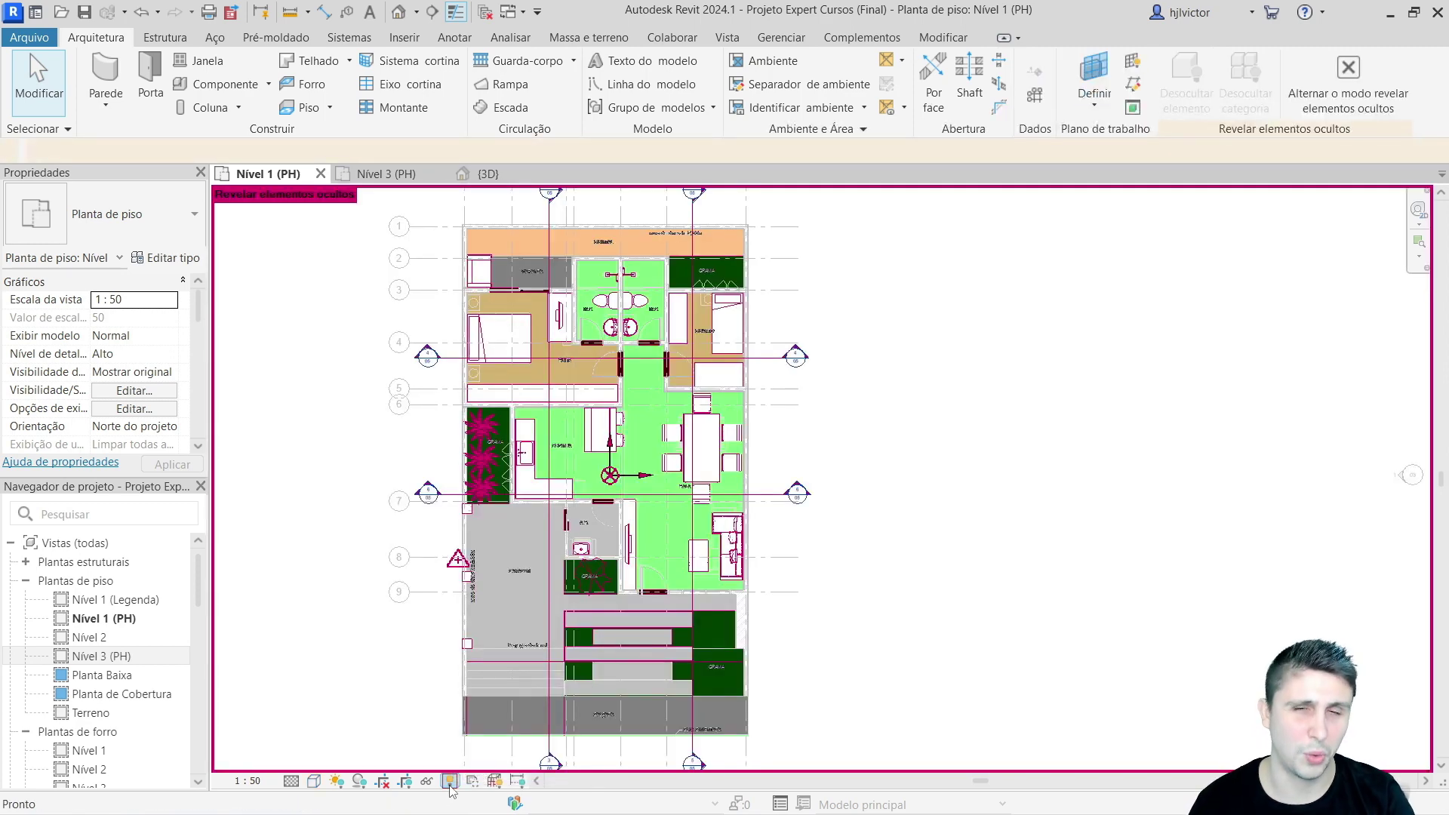
left_click(449, 782)
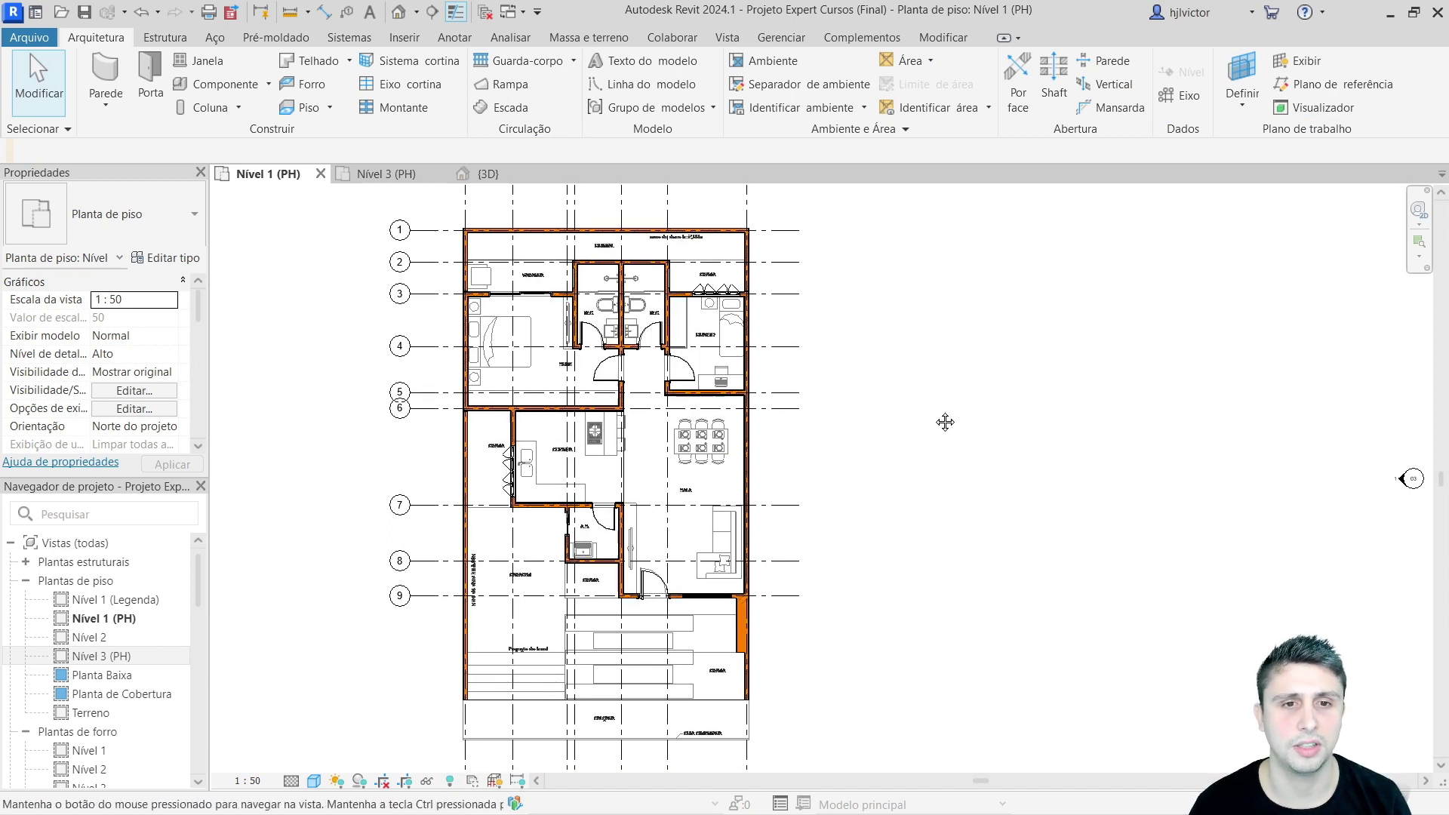
middle_click_drag(944, 417, 950, 460)
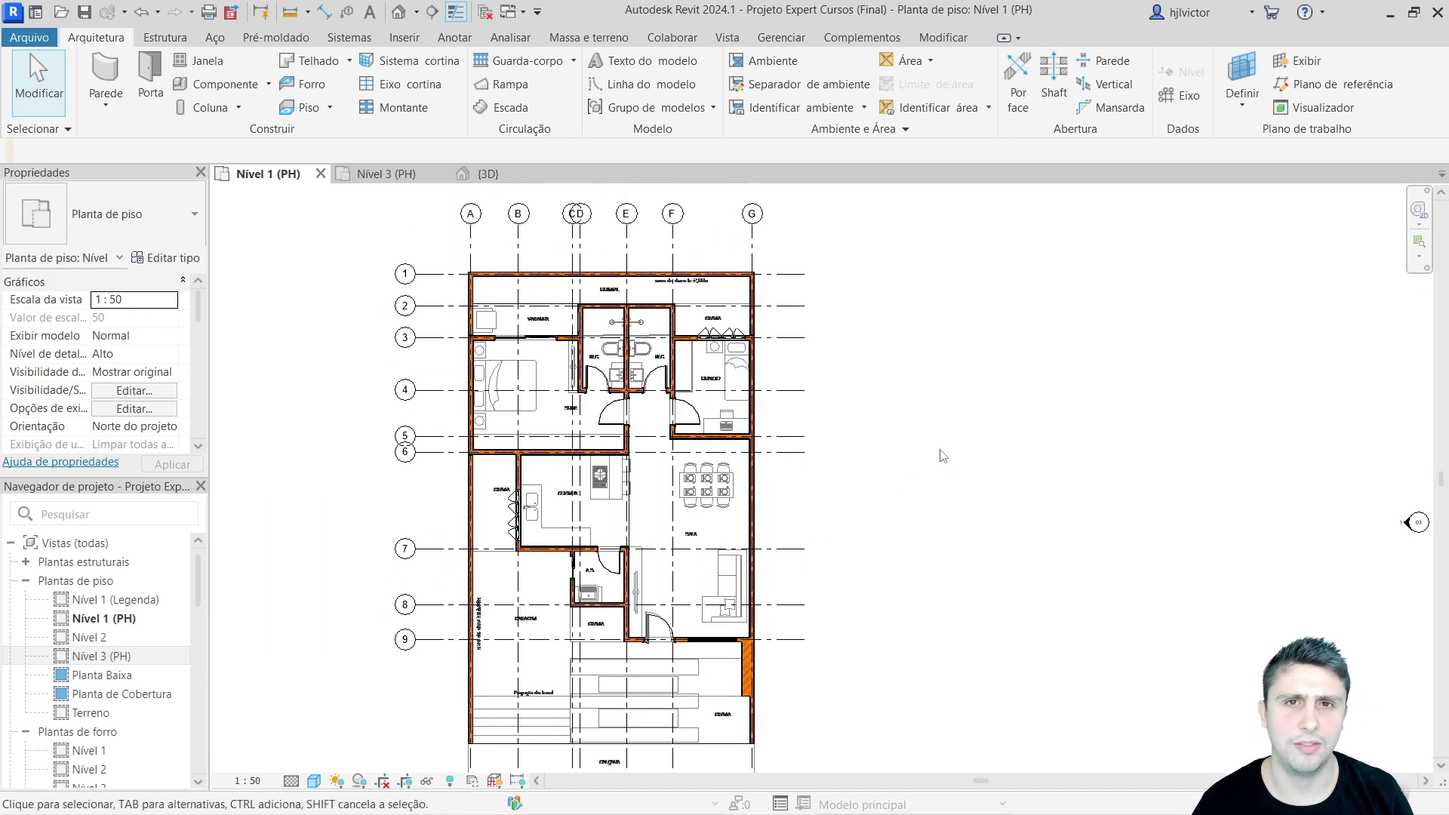